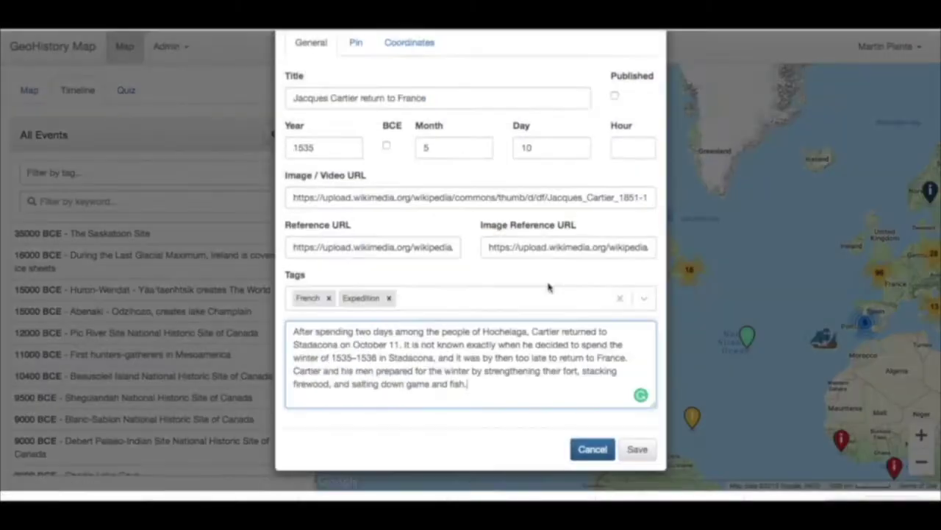
Map sample events filtered by First Nation, including the 1583 Sir Humphrey Gilbert event, then show the Women's Rights timeline
left_click(410, 111)
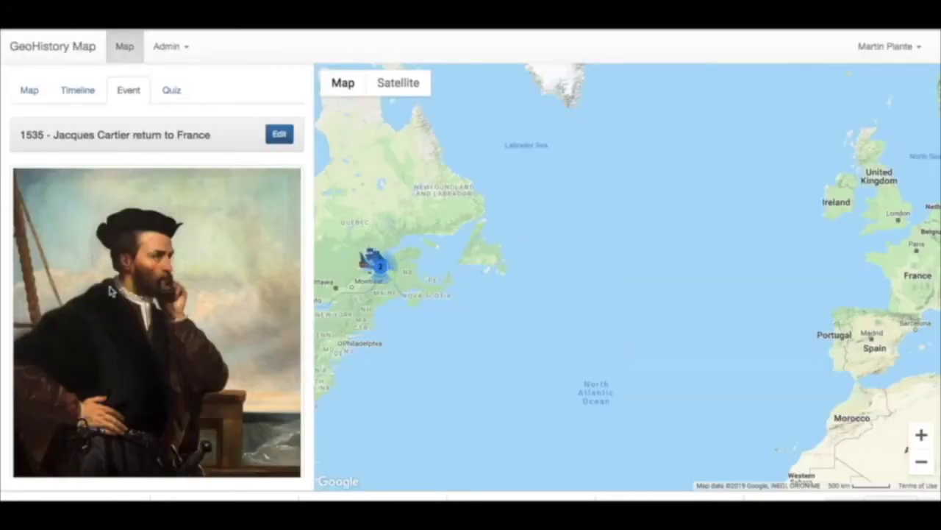
scroll(117, 307, "down", 4)
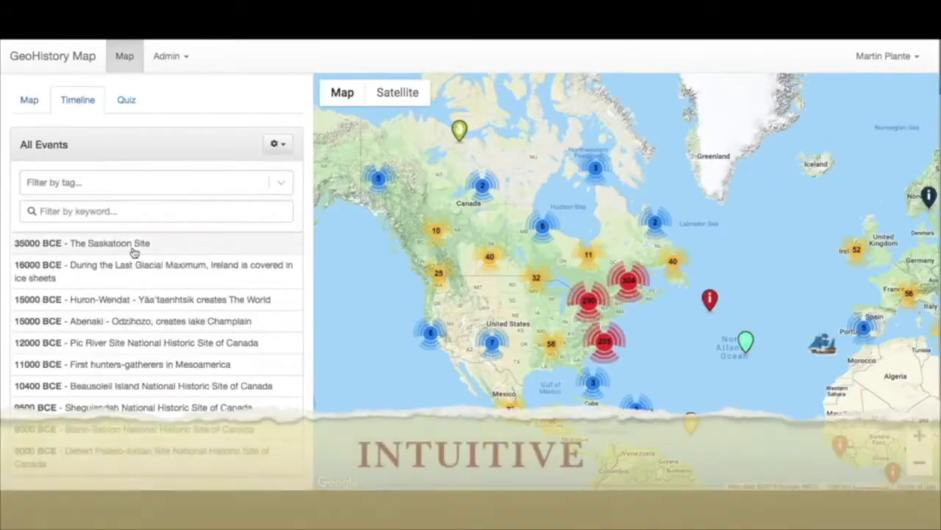
left_click(154, 182)
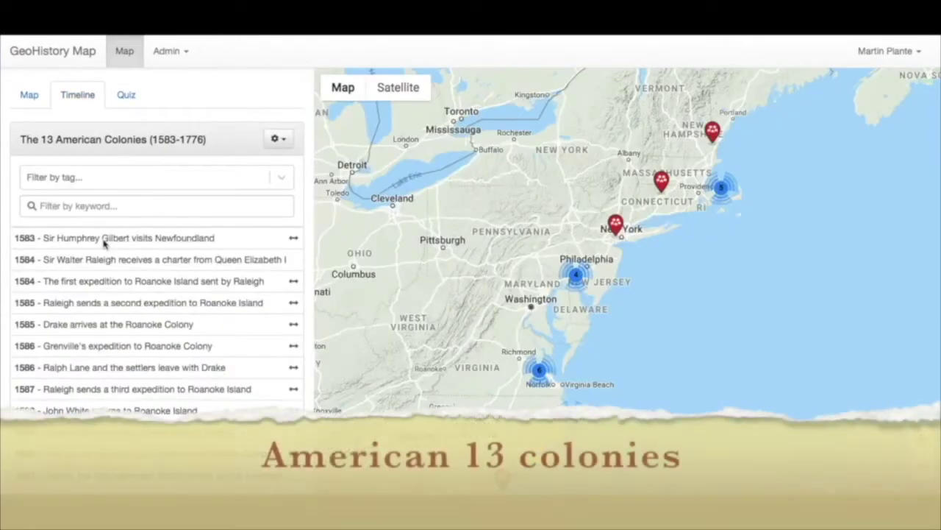
left_click(104, 238)
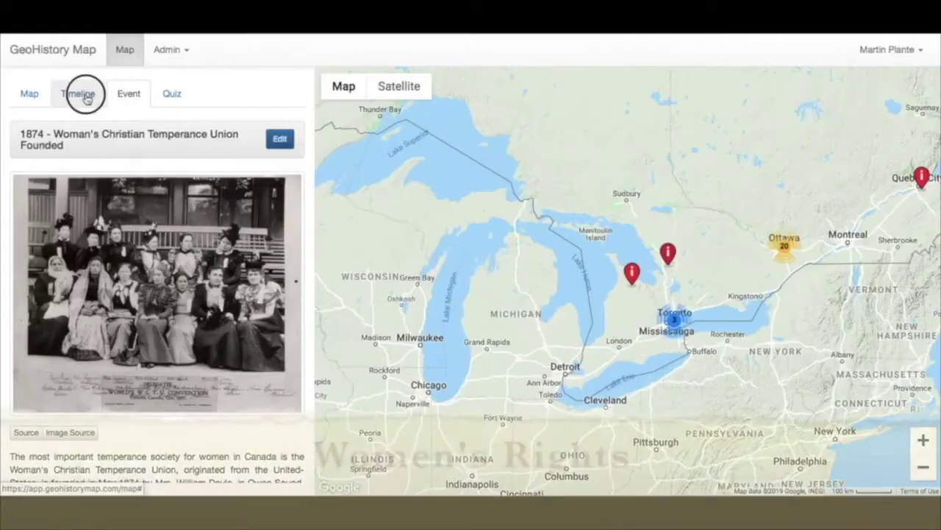
left_click(80, 93)
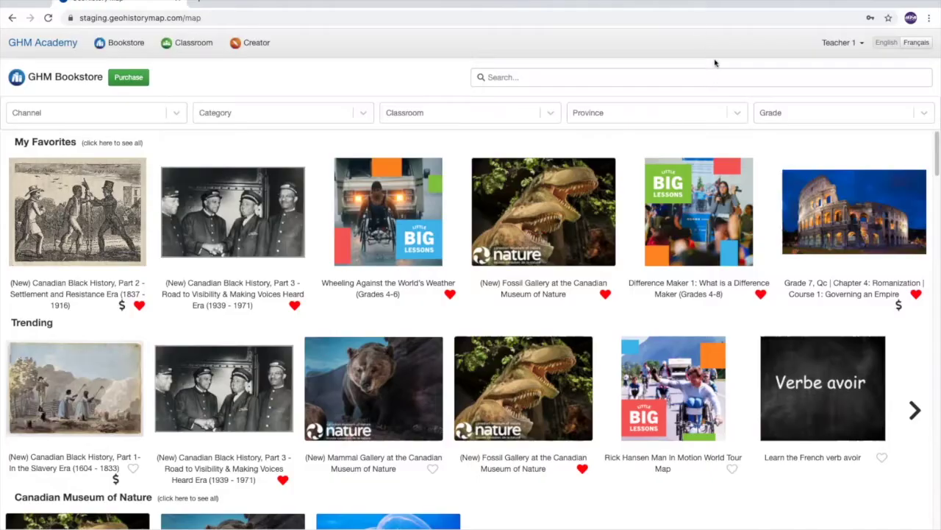
Browse the bookstore and open the (New) Canadian Black History, Part 2 card under My Favorites
scroll(892, 356, "down", 15)
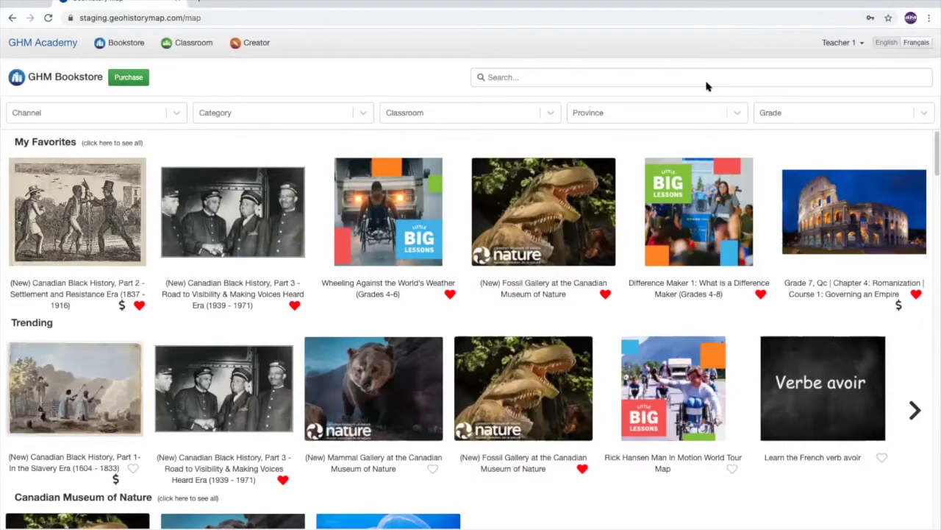
left_click(103, 217)
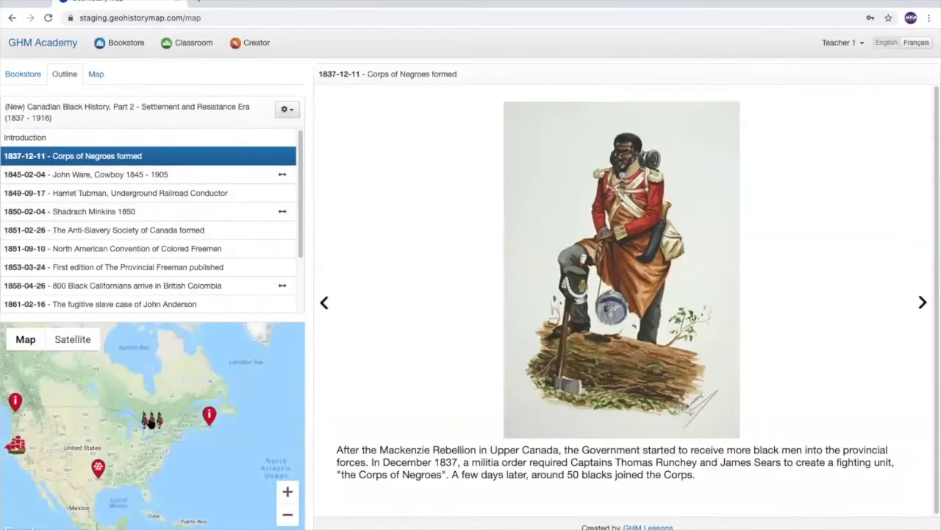
Step through the Black History Part 2 outline, starting with the Harriet Tubman entry
left_click(162, 467)
left_click(267, 193)
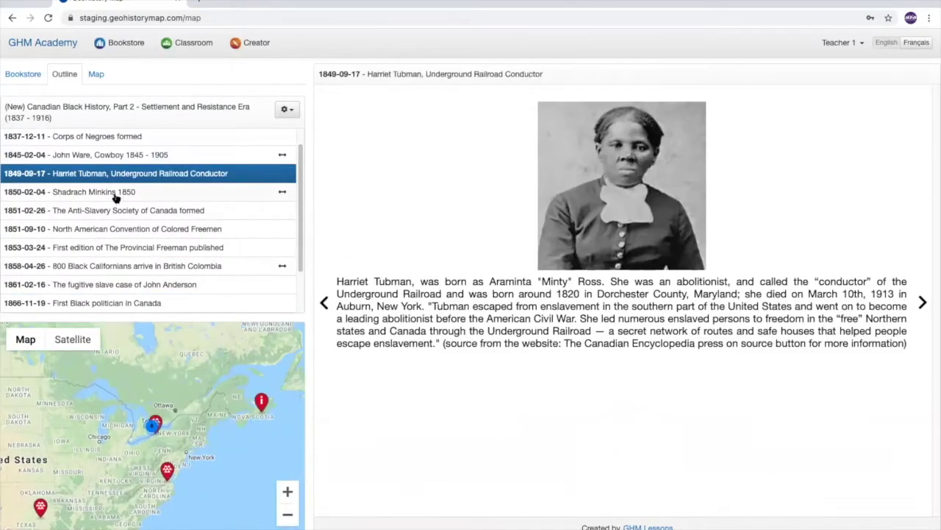
left_click(147, 267)
Open the Wheeling Against the World's Weather lesson and view its 1985 Phoenix and San Francisco pages
left_click(23, 73)
left_click(388, 212)
left_click(98, 206)
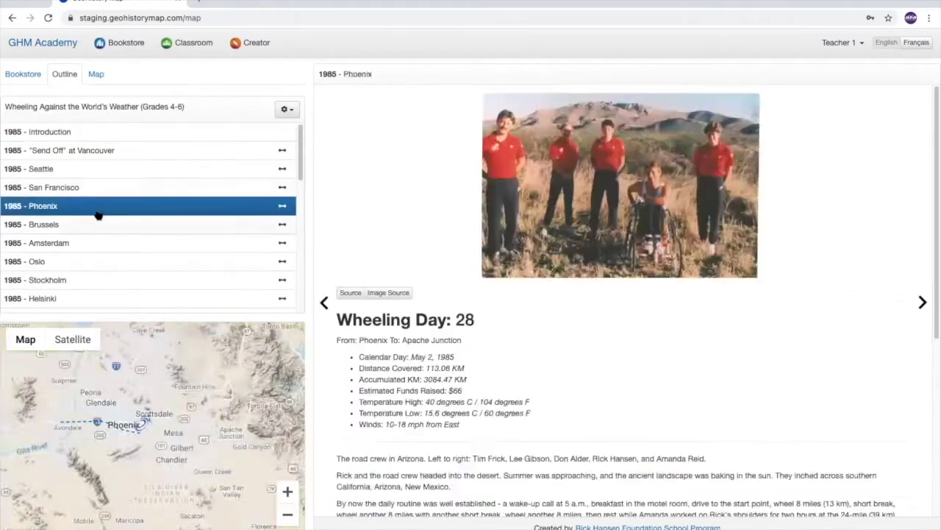
left_click(84, 188)
Open the Rick Hansen Man In Motion World Tour Map lesson and show its Los Angeles leg video
left_click(23, 74)
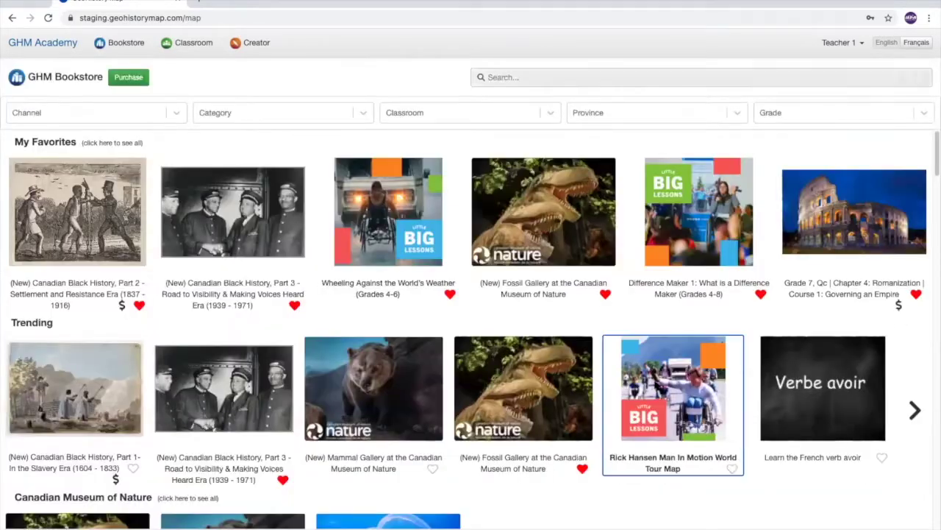
left_click(669, 379)
left_click(515, 329)
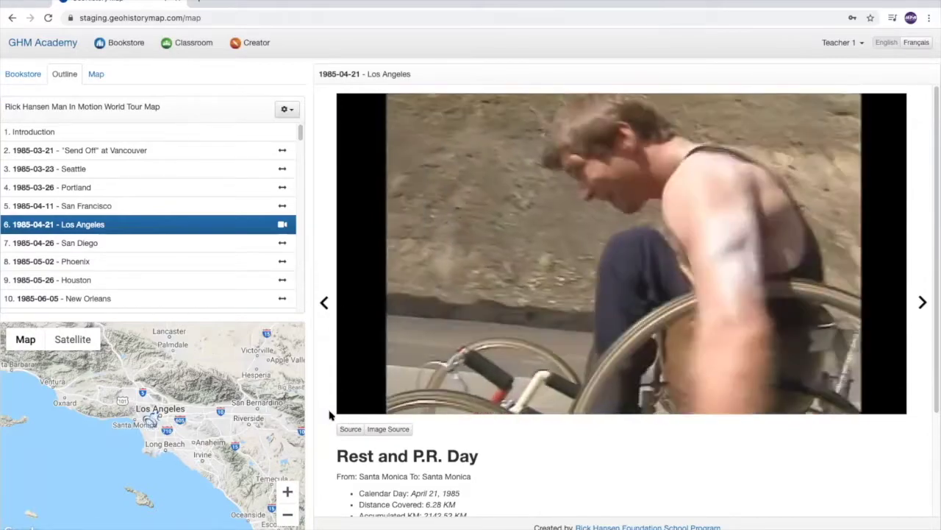
Open the Fossil Gallery lesson and view its Edmontosaurus, Dinosaur diorama and virtual tour pages
left_click(23, 74)
left_click(544, 212)
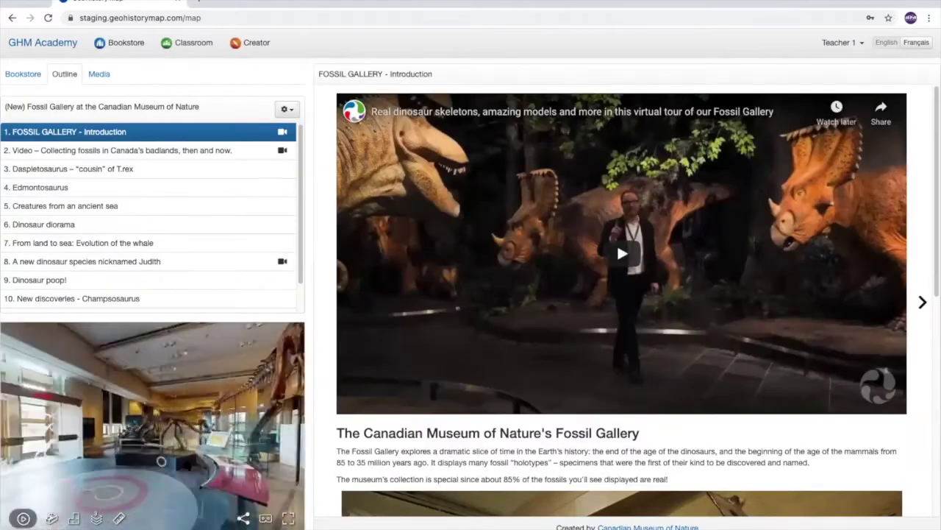
mouse_move(181, 387)
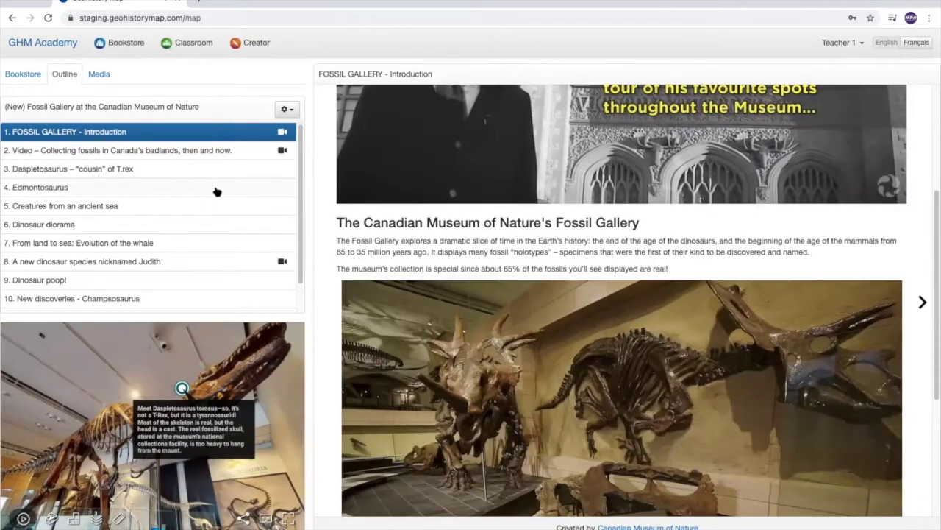
left_click(140, 190)
left_click(140, 224)
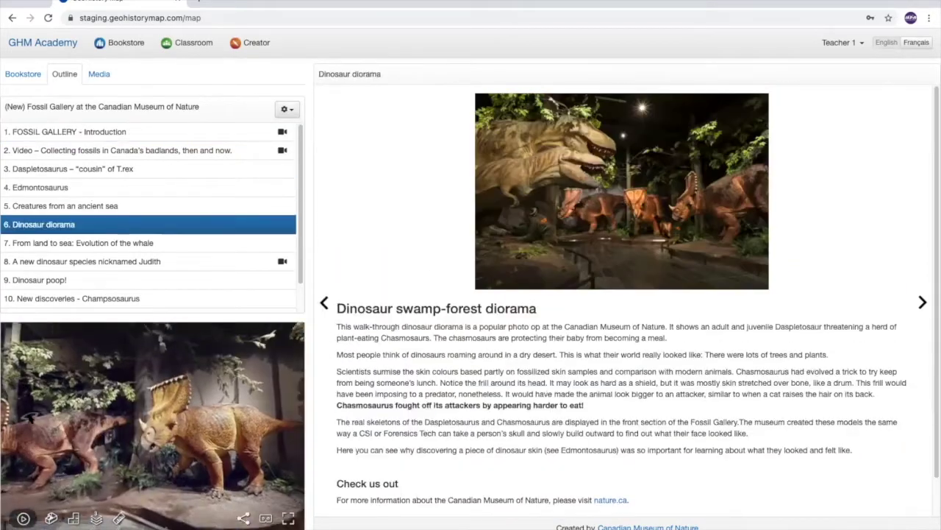
left_click(99, 74)
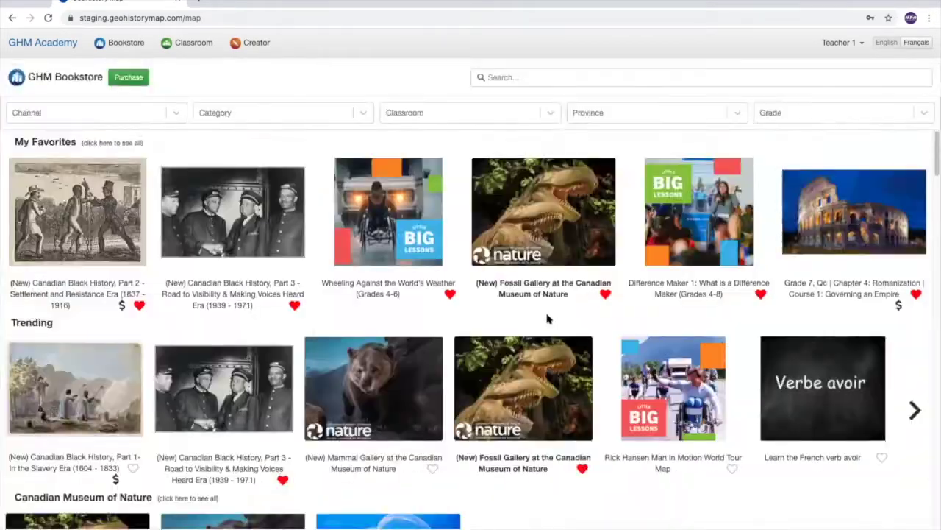
Open the Romanization: Governing an Empire course and its third item's video page
scroll(374, 437, "down", 15)
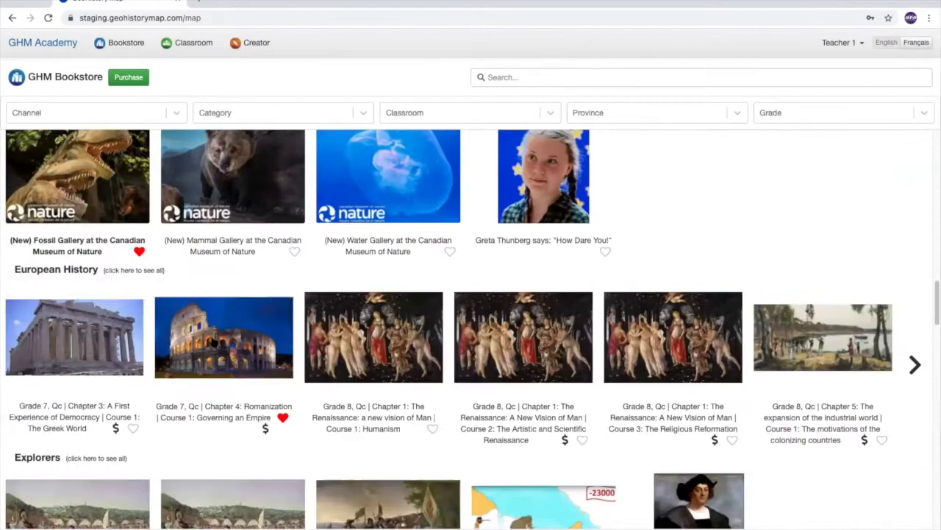
left_click(213, 342)
left_click(110, 170)
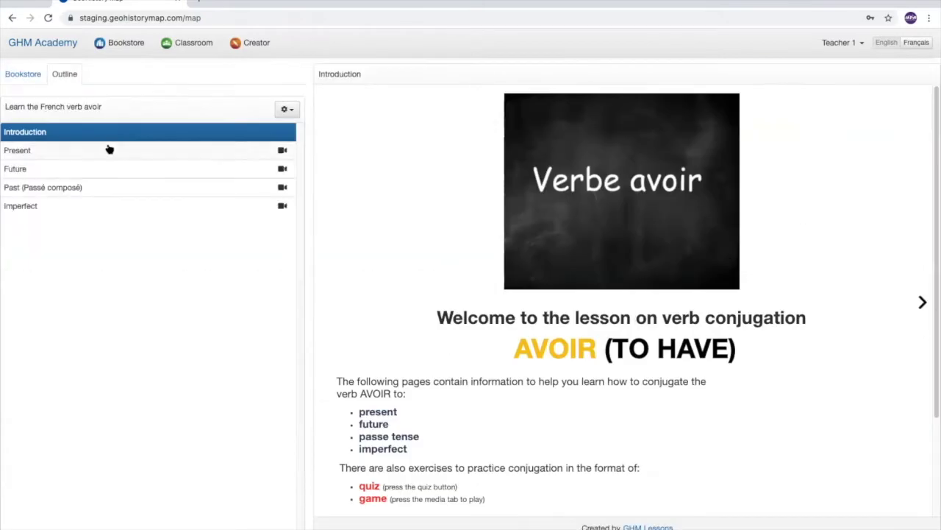
Bring up the verb avoir practice game from the lesson media and start it
left_click(110, 147)
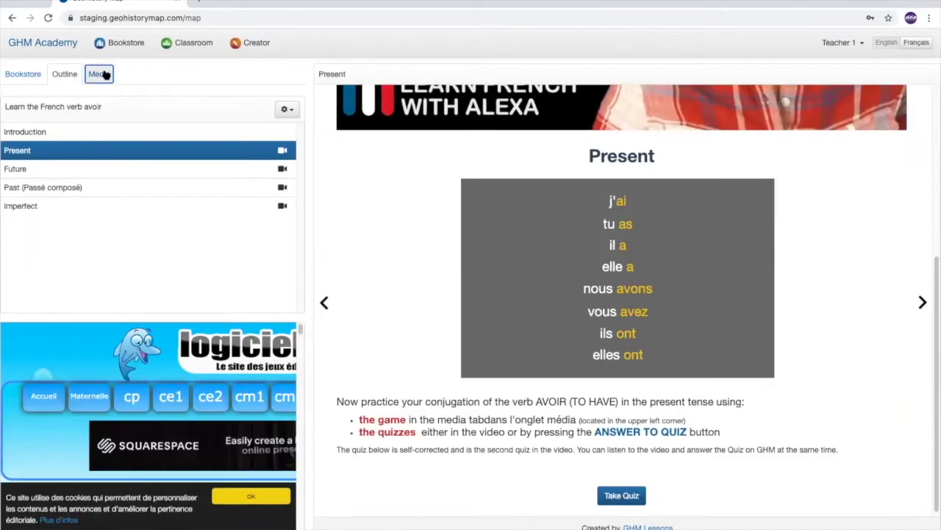
left_click(98, 73)
scroll(640, 264, "down", 5)
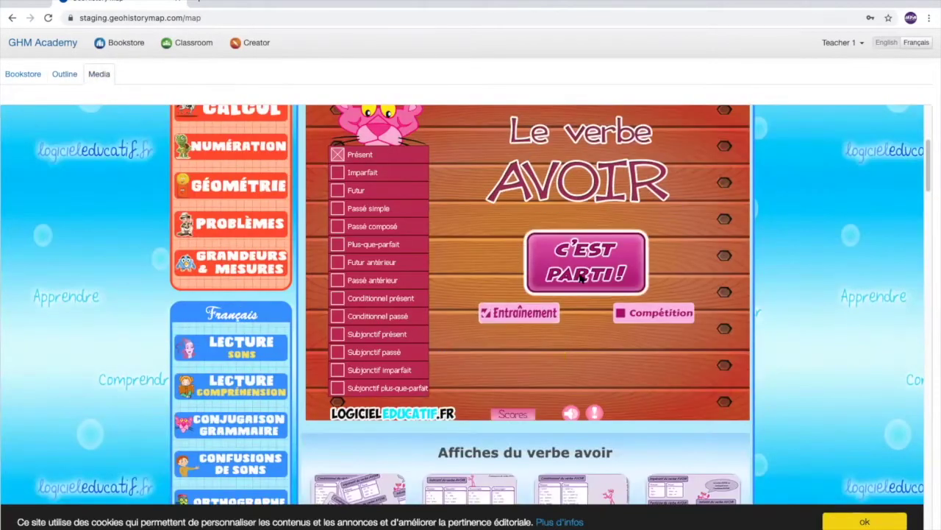
left_click(507, 312)
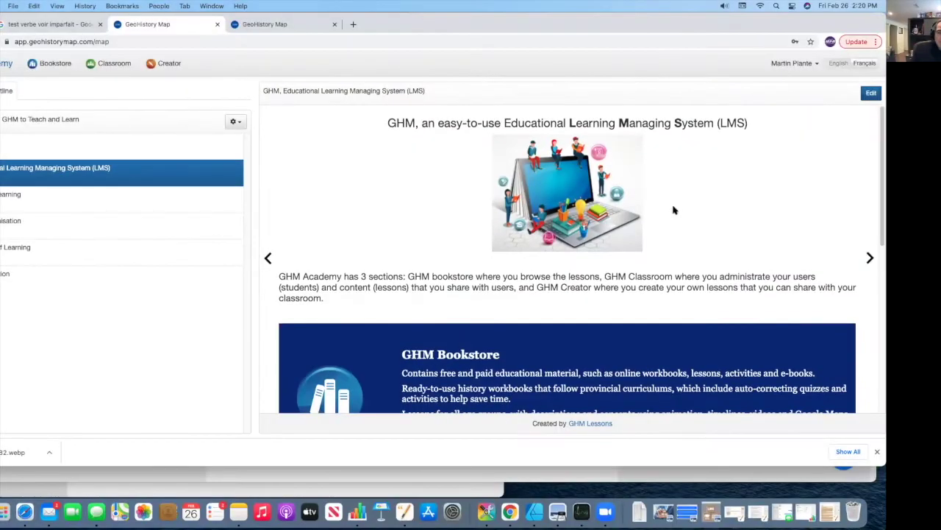
Scroll through the LMS introduction page, then go to the Bookstore catalogue
scroll(674, 208, "down", 2)
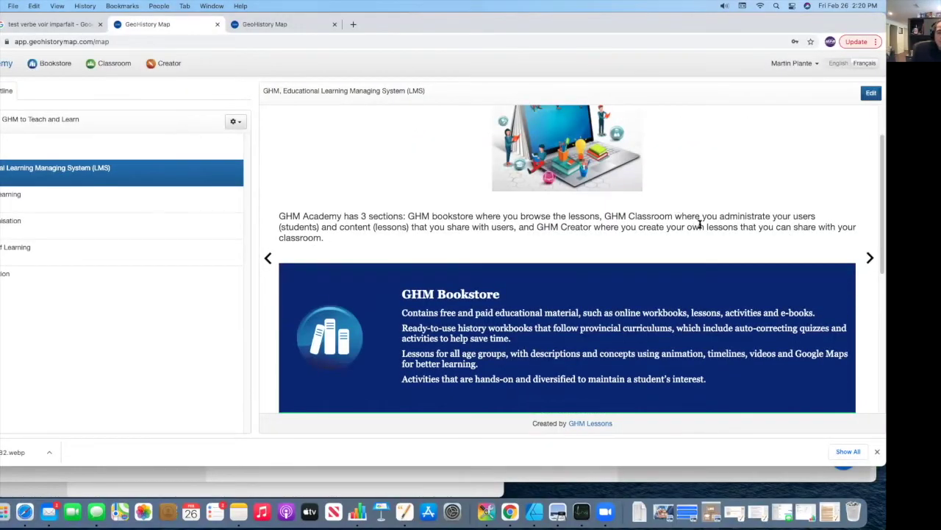
scroll(699, 222, "up", 2)
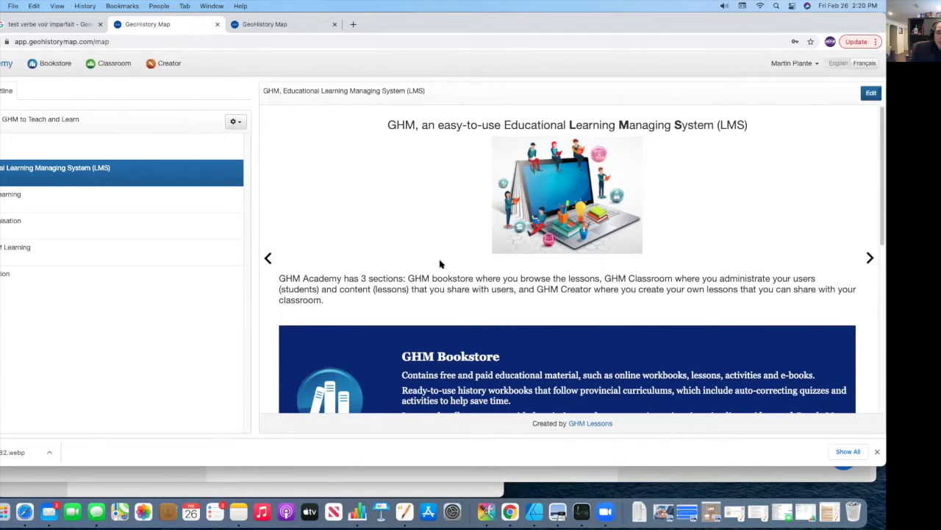
scroll(443, 262, "down", 10)
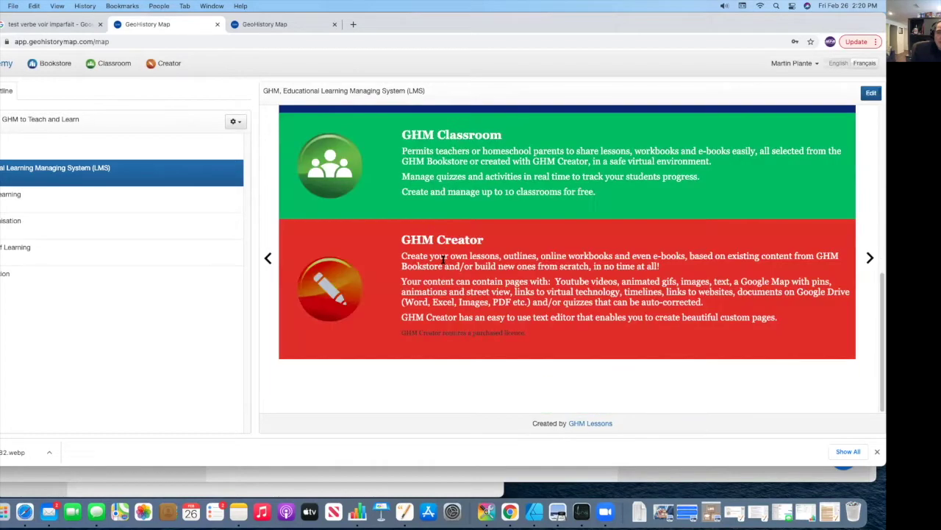
scroll(443, 261, "up", 5)
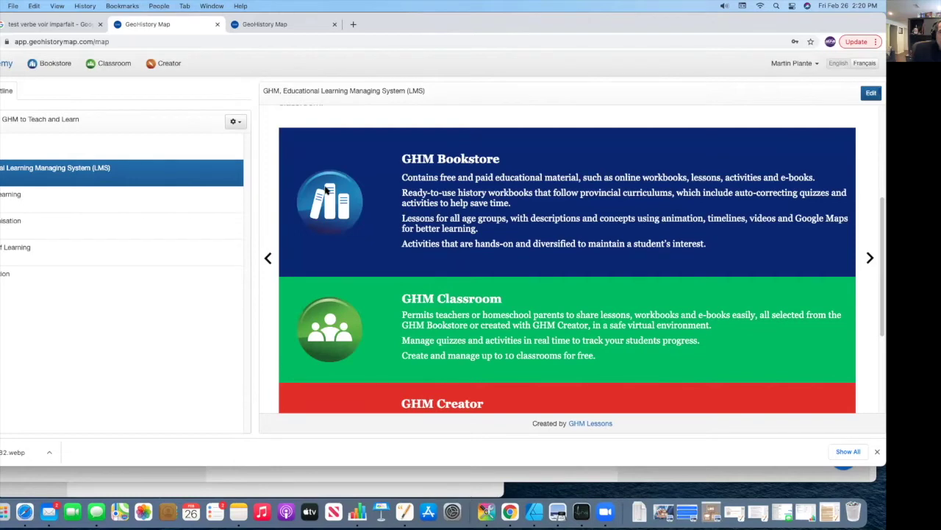
left_click(63, 66)
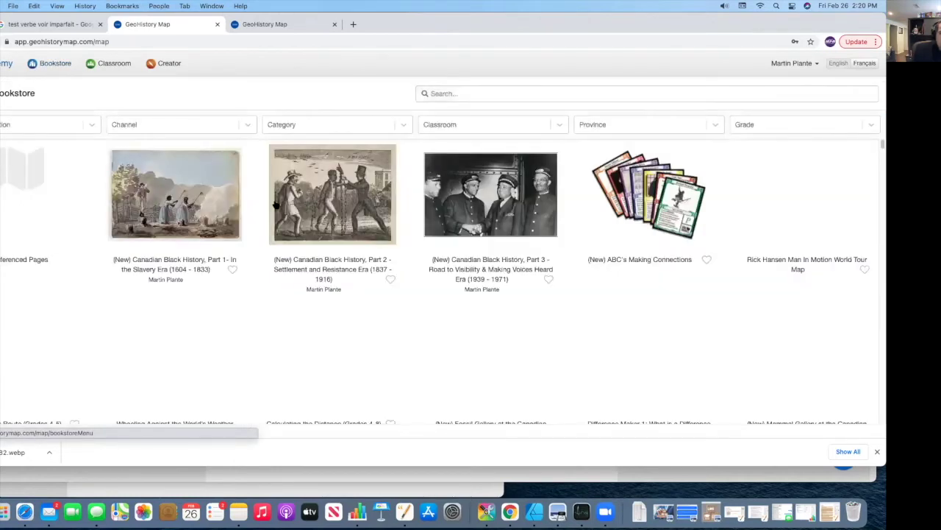
Browse the bookstore and open the Canadian Black History, Part 3 lesson
scroll(482, 263, "down", 3)
scroll(469, 257, "down", 15)
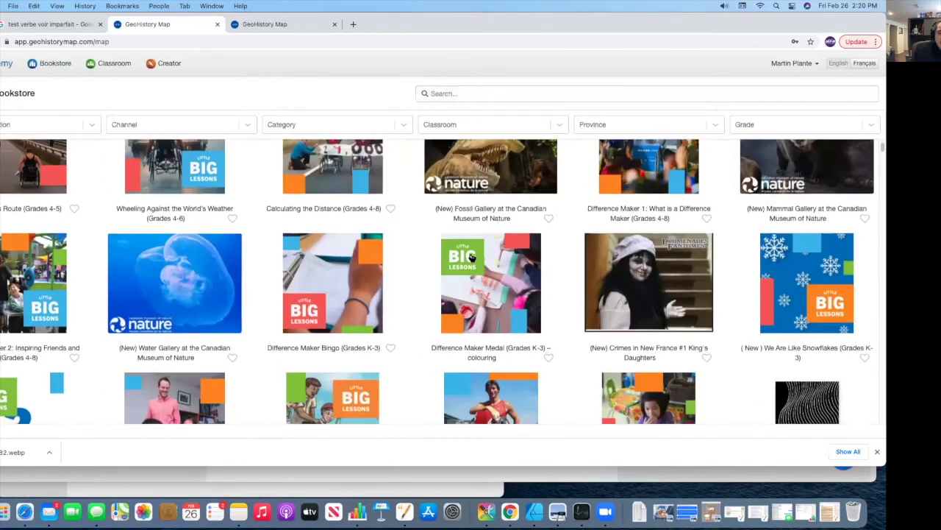
scroll(469, 257, "down", 10)
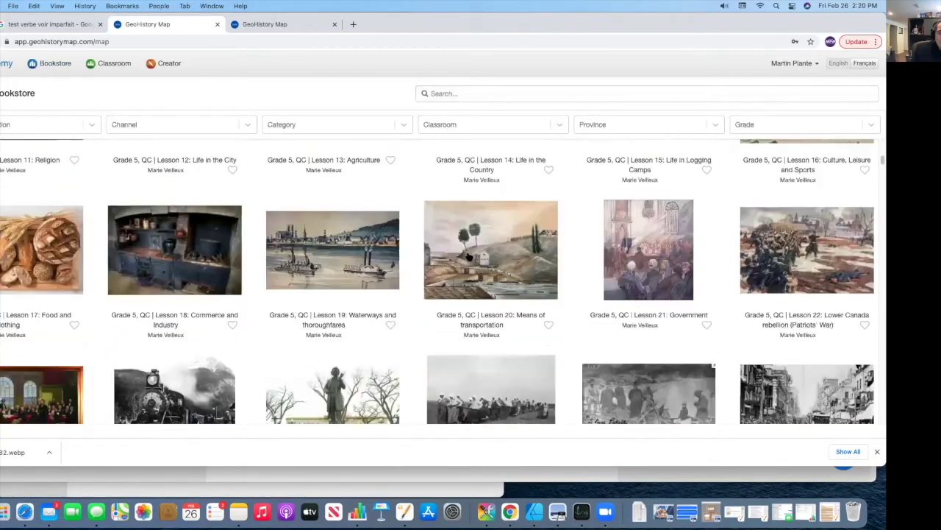
scroll(466, 256, "up", 20)
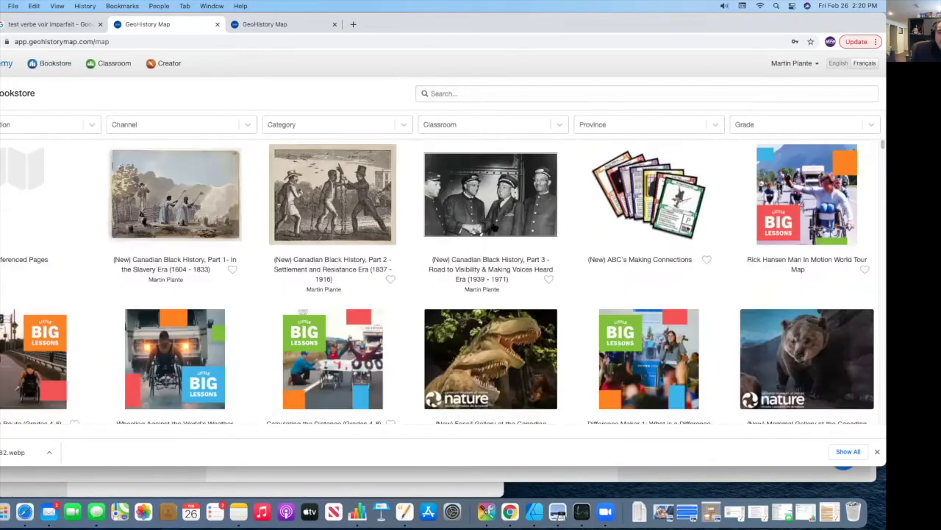
left_click(491, 227)
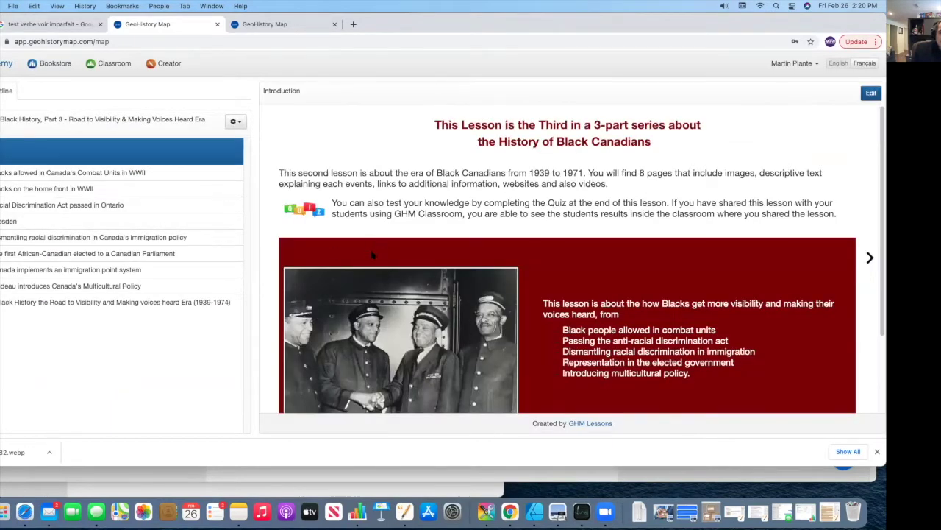
View the Blacks in WWII combat units event, then go back and open the Classroom page
scroll(373, 255, "down", 3)
left_click(107, 173)
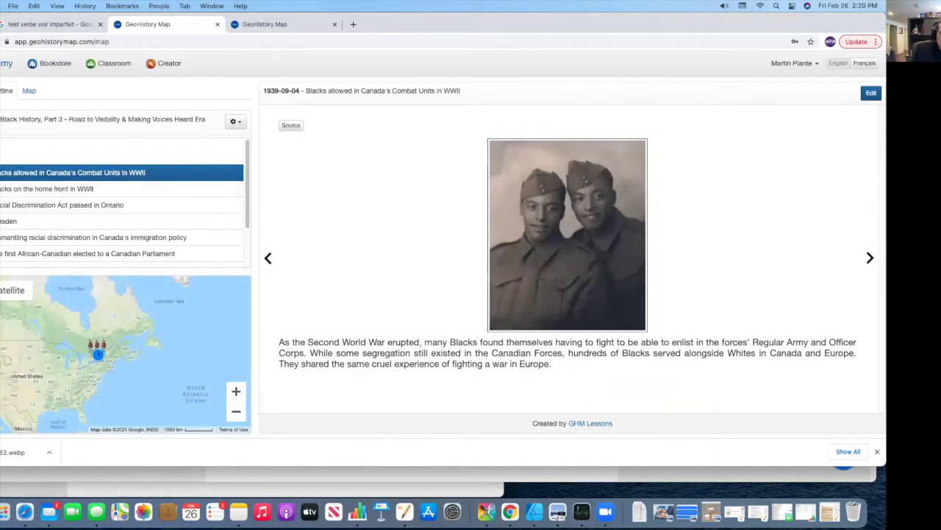
key("super+bracketleft")
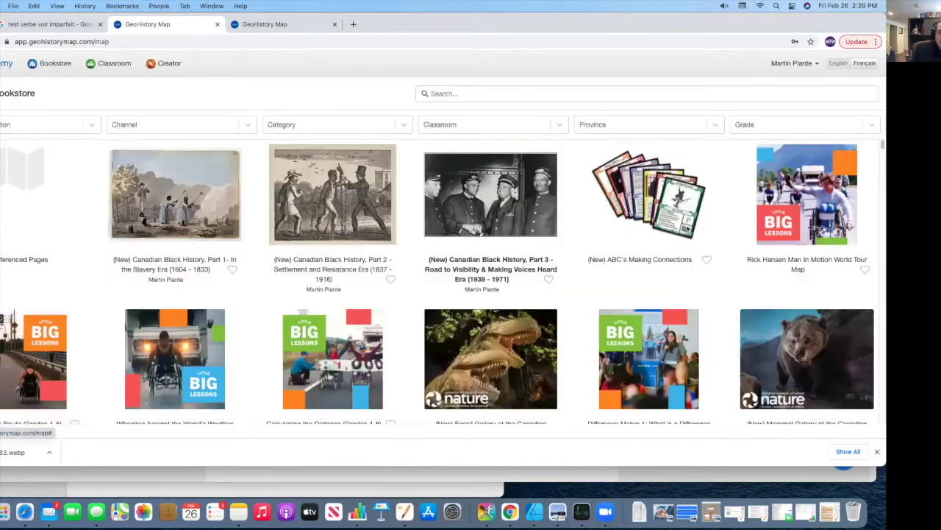
left_click(111, 65)
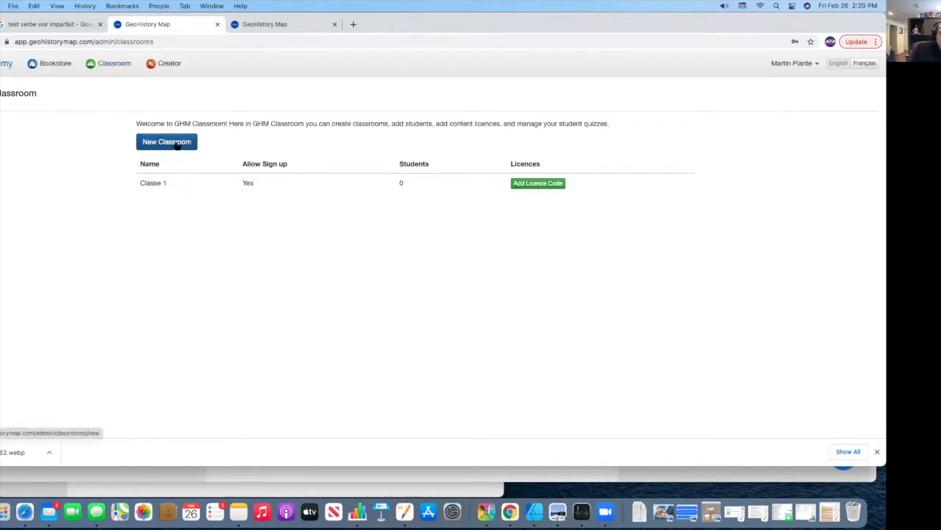
Create and save a new classroom named Classroom 2 with Use Classroom Code enabled
left_click(176, 144)
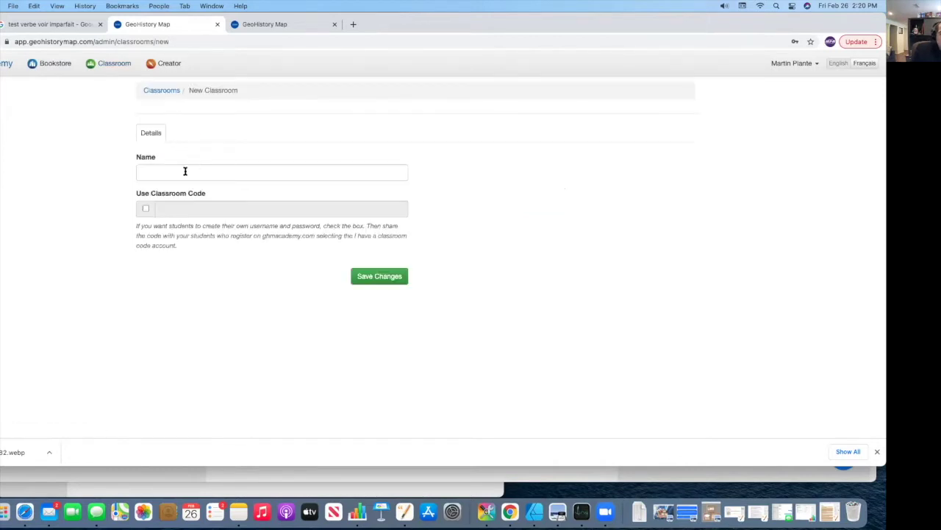
left_click(187, 174)
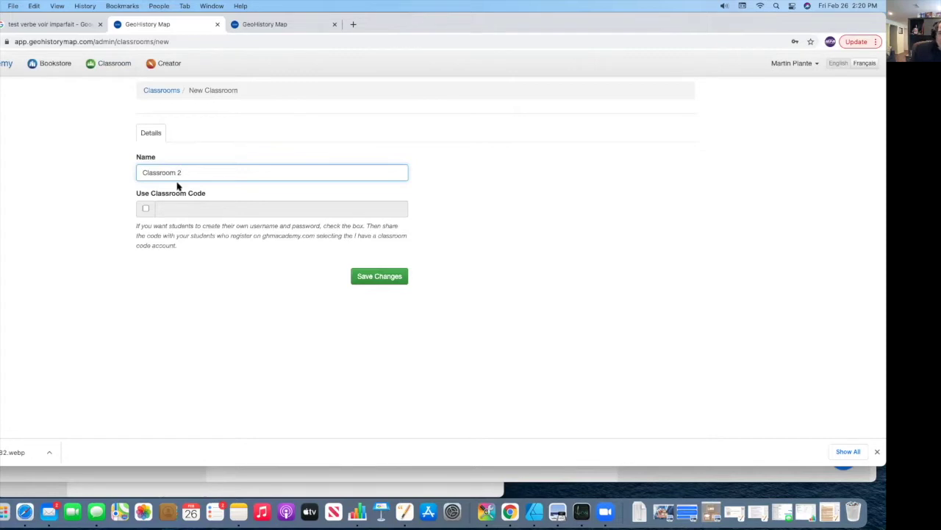
left_click(146, 210)
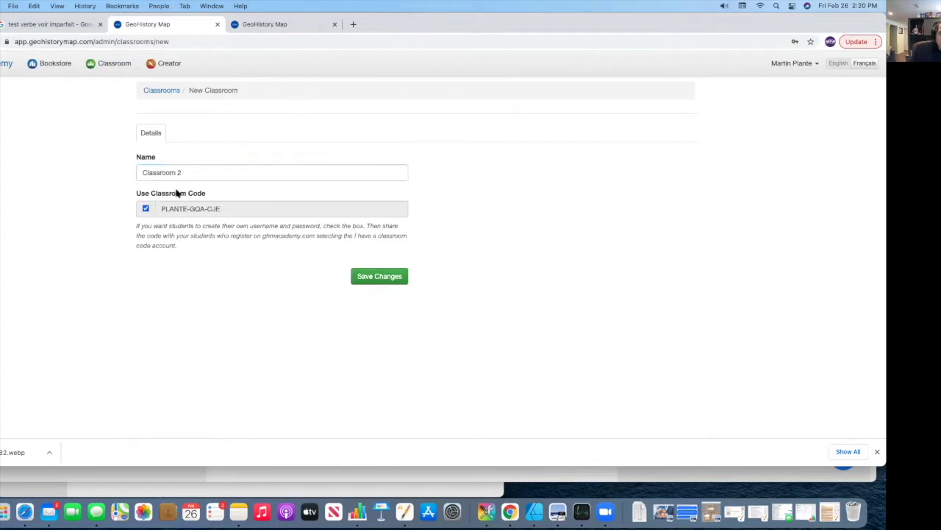
left_click_drag(225, 209, 167, 206)
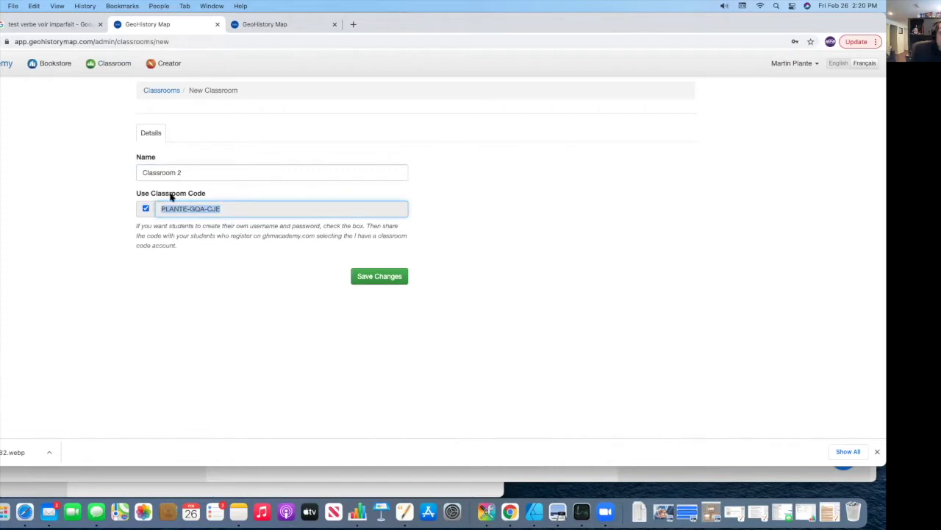
left_click_drag(187, 175, 137, 171)
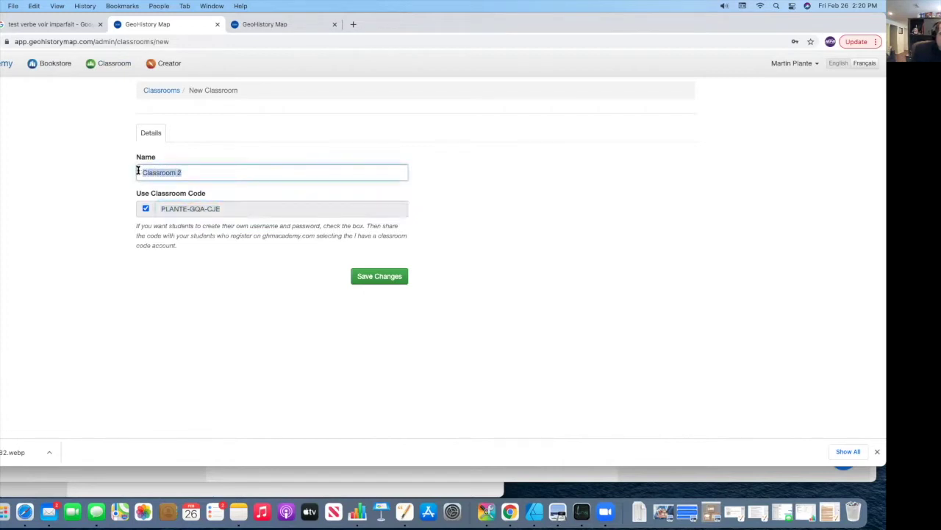
left_click(381, 277)
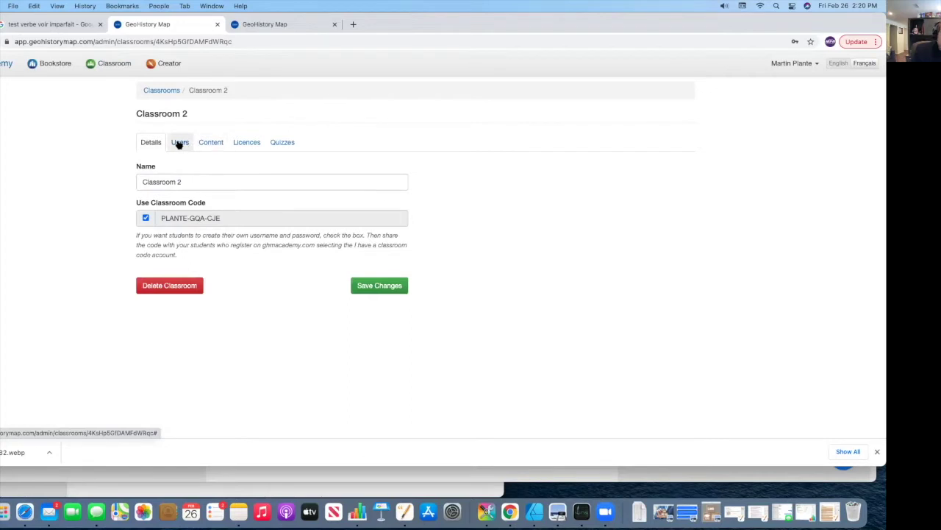
Review Classroom 2's Users, Content, Licences and Quizzes tabs, ending on Users
left_click(179, 144)
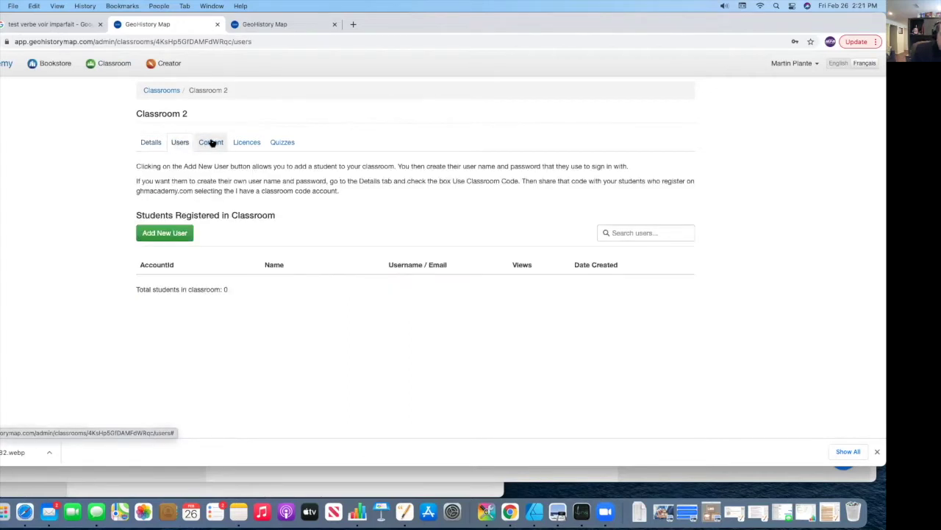
left_click(211, 142)
left_click(247, 142)
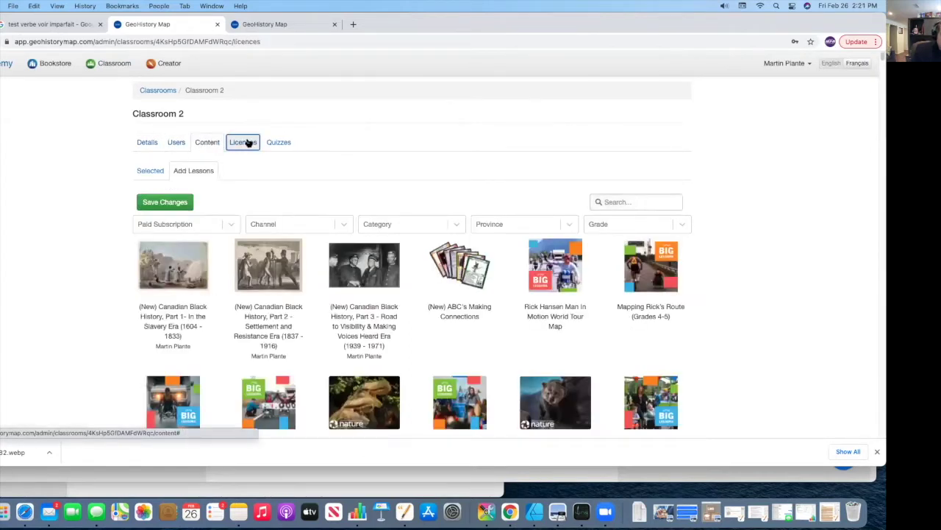
left_click(282, 142)
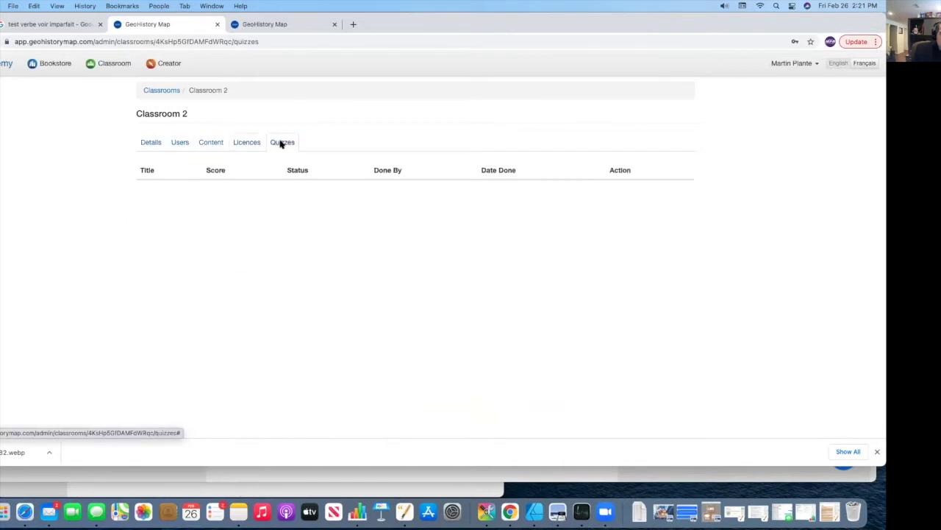
left_click(178, 144)
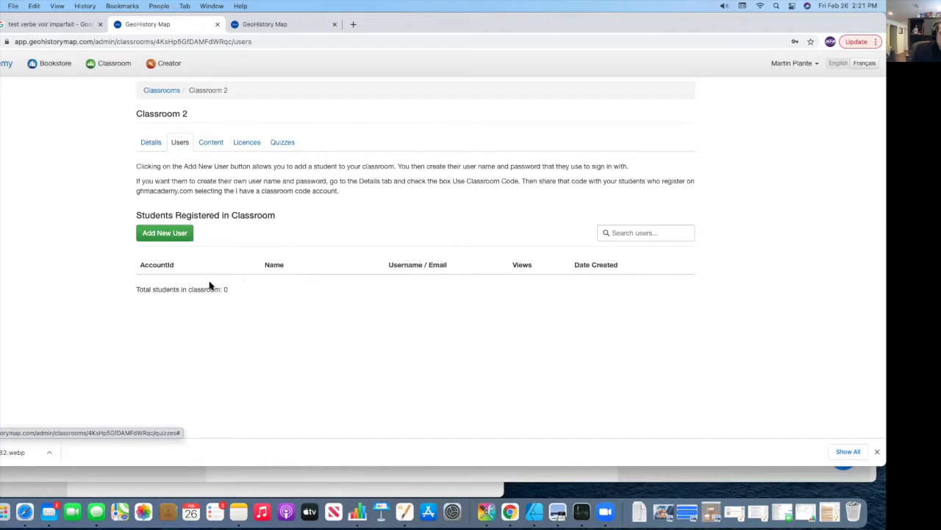
left_click(180, 234)
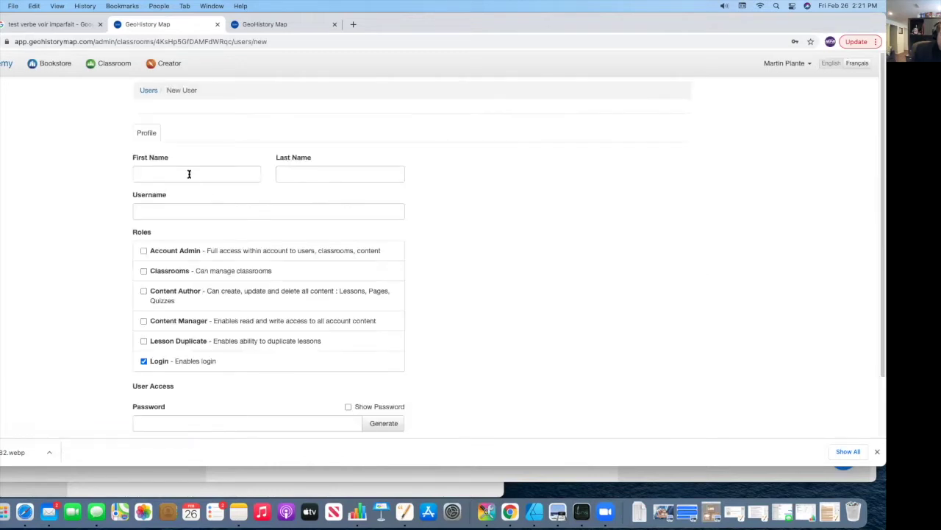
left_click(189, 173)
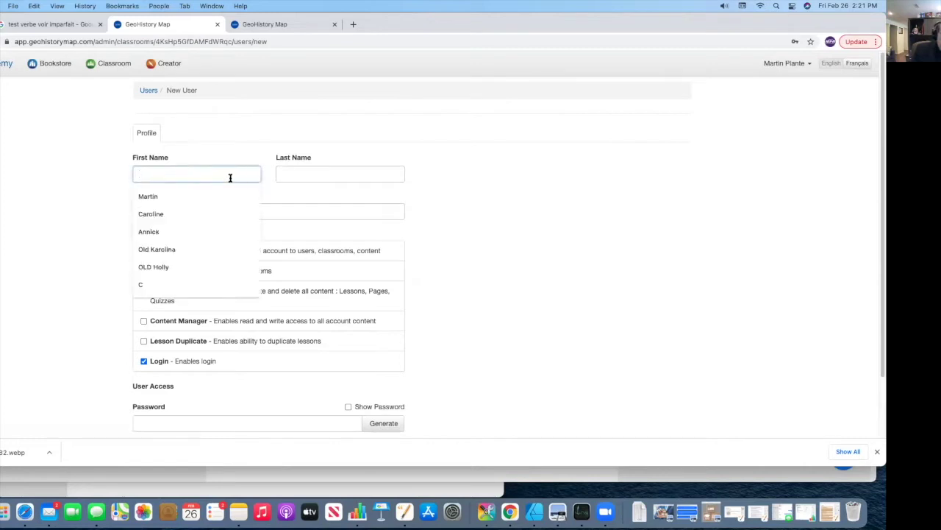
left_click(286, 179)
left_click(184, 206)
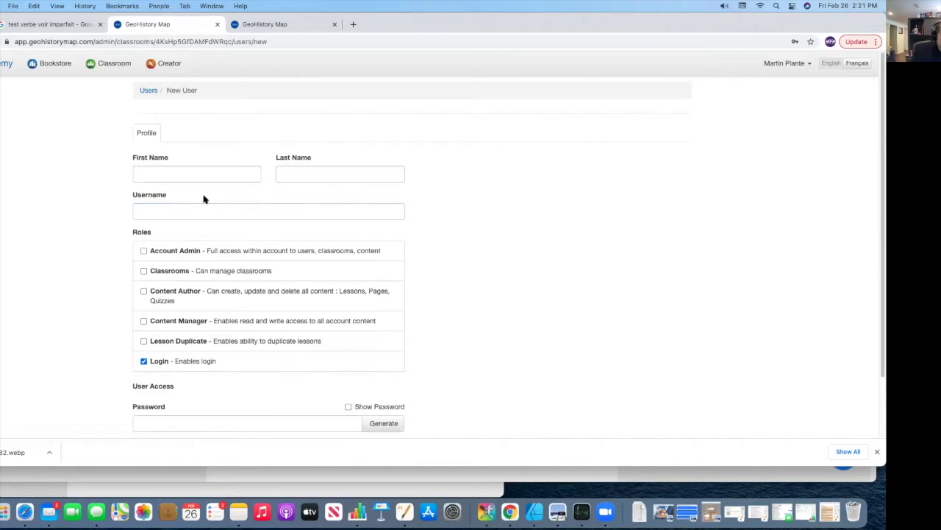
left_click(174, 427)
left_click(492, 370)
scroll(458, 270, "down", 2)
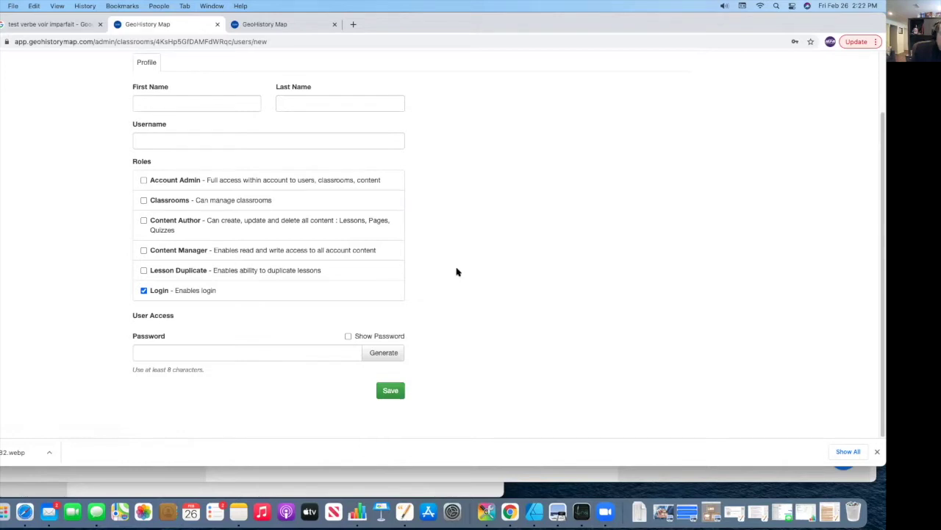
scroll(210, 211, "up", 2)
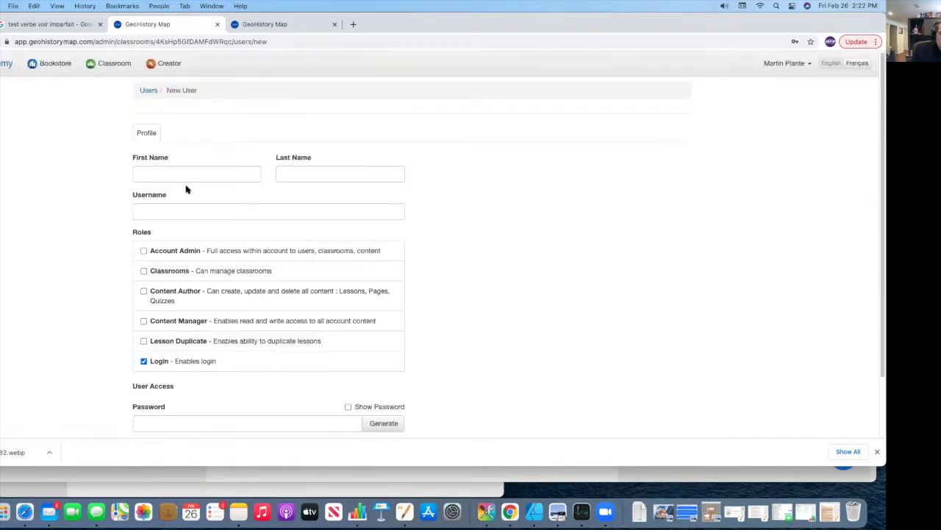
left_click(147, 92)
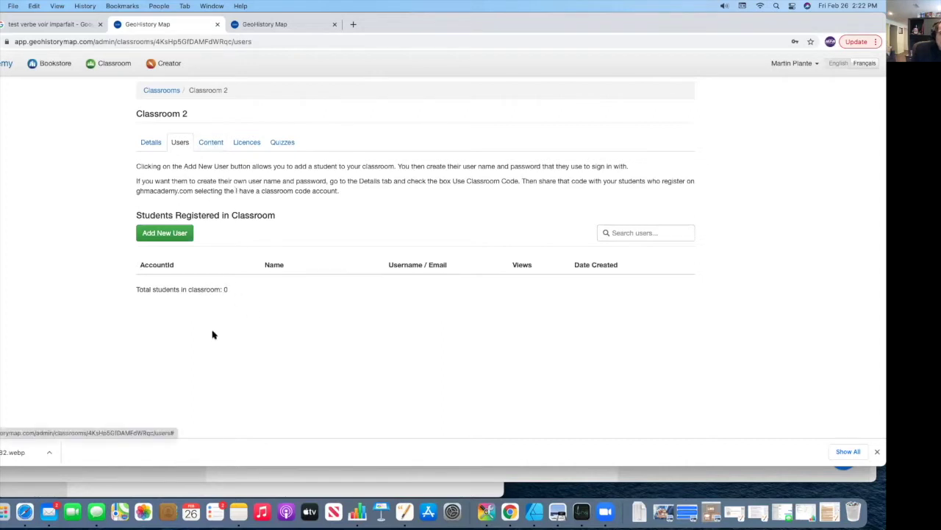
Tick the Rick Hansen map and Black History Parts 2 and 3 under Content, save, and review Selected
left_click(214, 144)
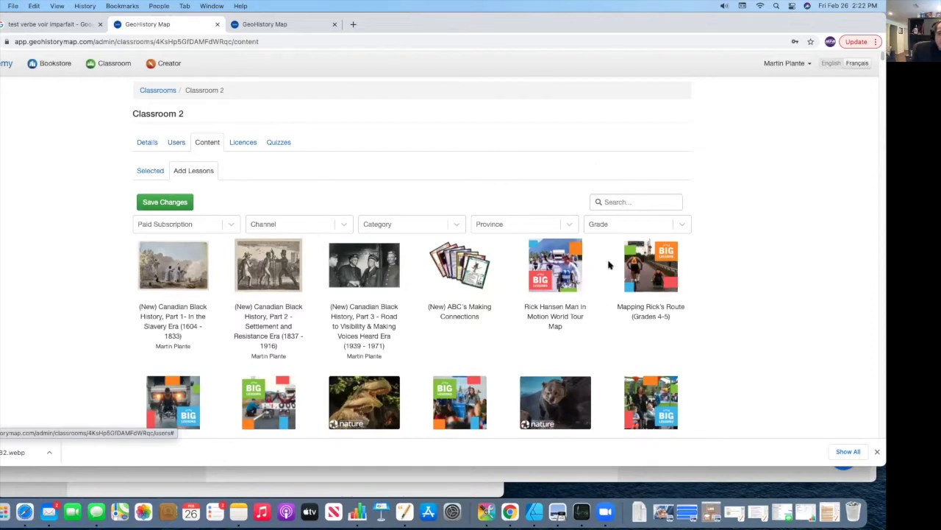
left_click(556, 265)
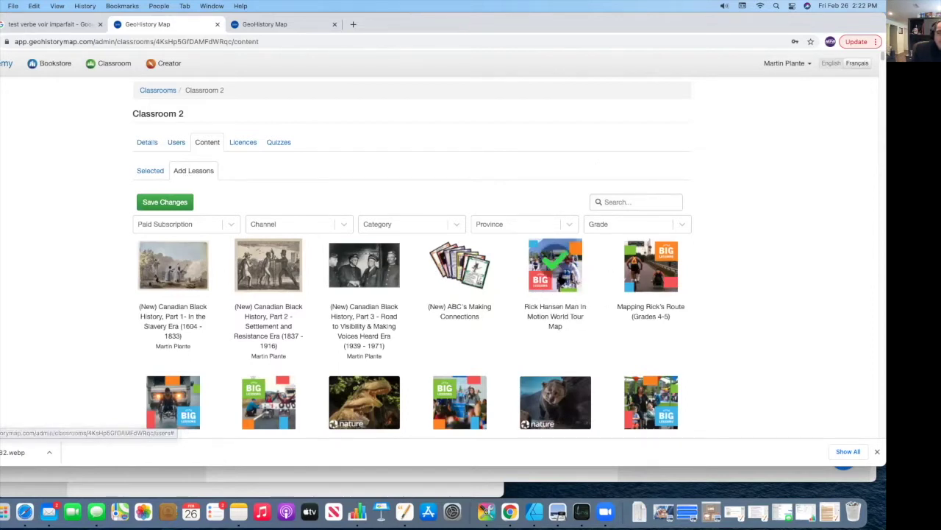
left_click(348, 272)
left_click(272, 271)
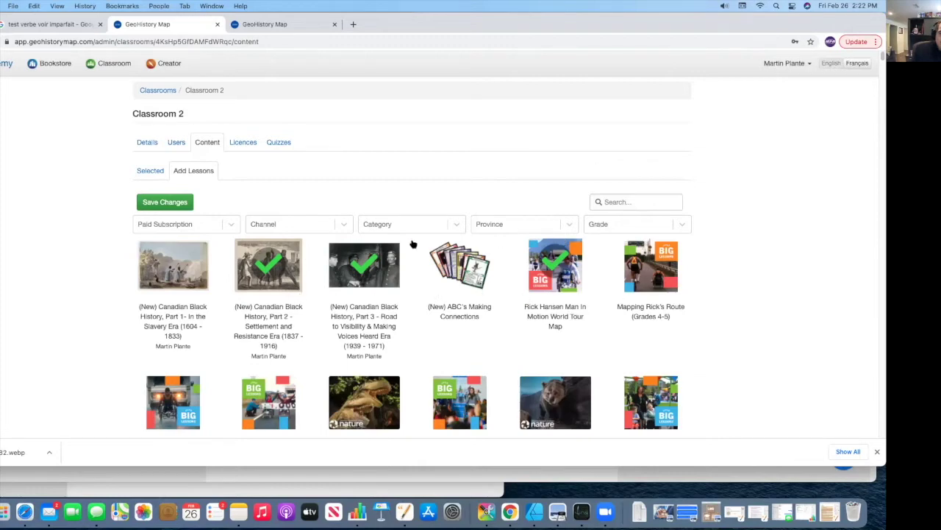
left_click(167, 203)
left_click(151, 170)
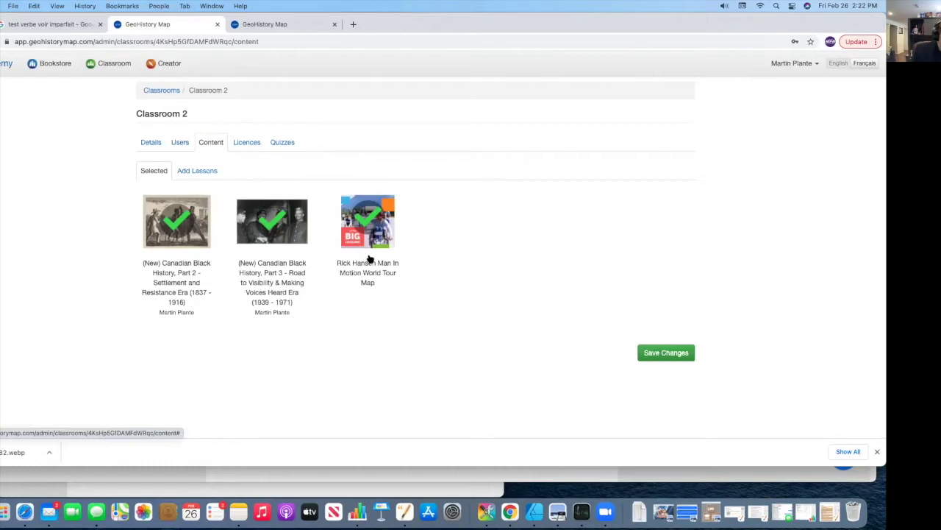
Filter the available lessons to Quebec and Grade 7
left_click(196, 171)
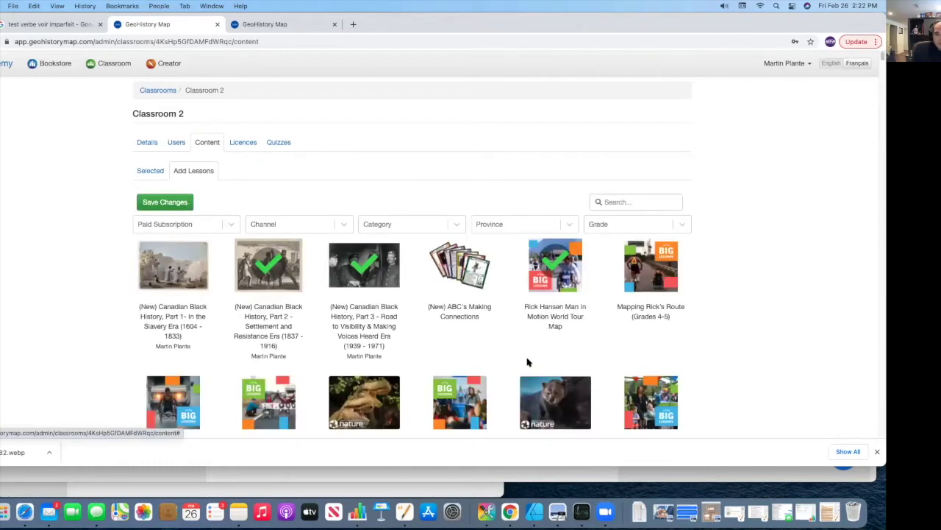
scroll(528, 359, "down", 10)
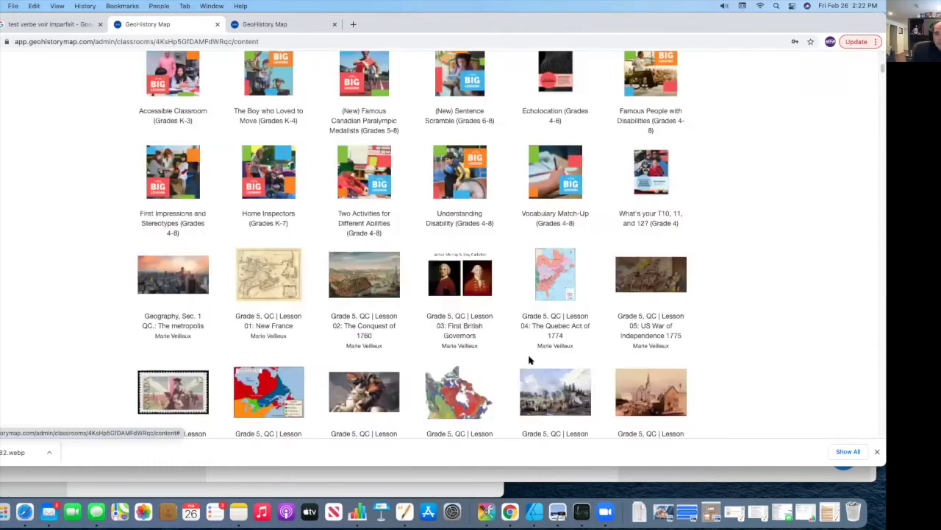
scroll(550, 209, "up", 10)
left_click(548, 225)
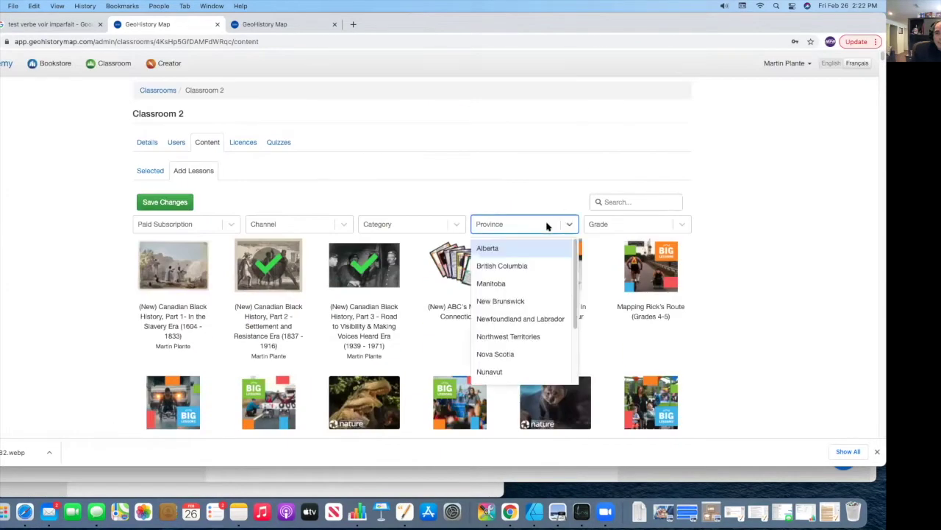
scroll(517, 346, "down", 3)
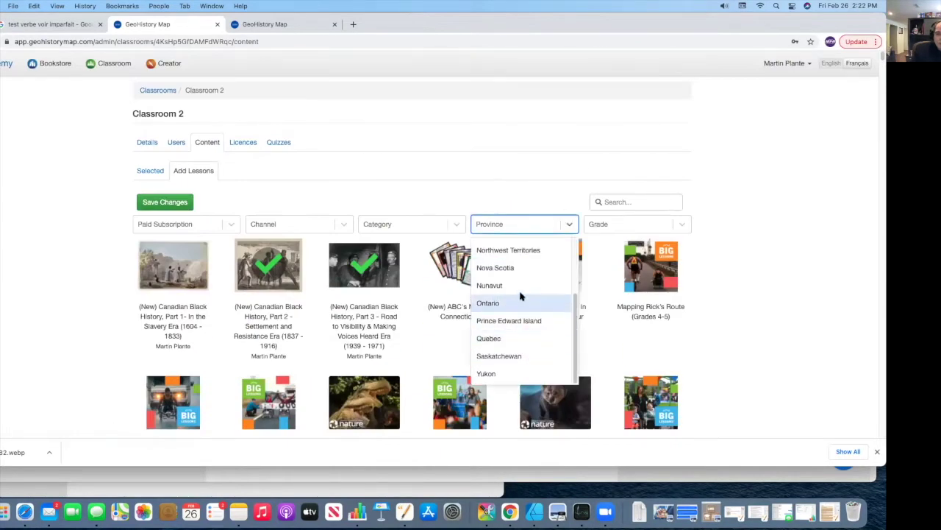
left_click(489, 338)
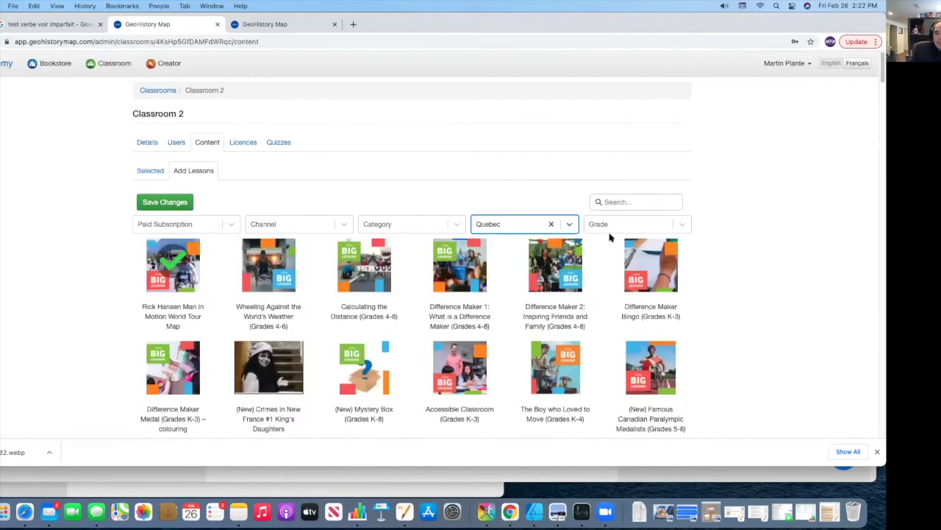
left_click(607, 232)
left_click(622, 373)
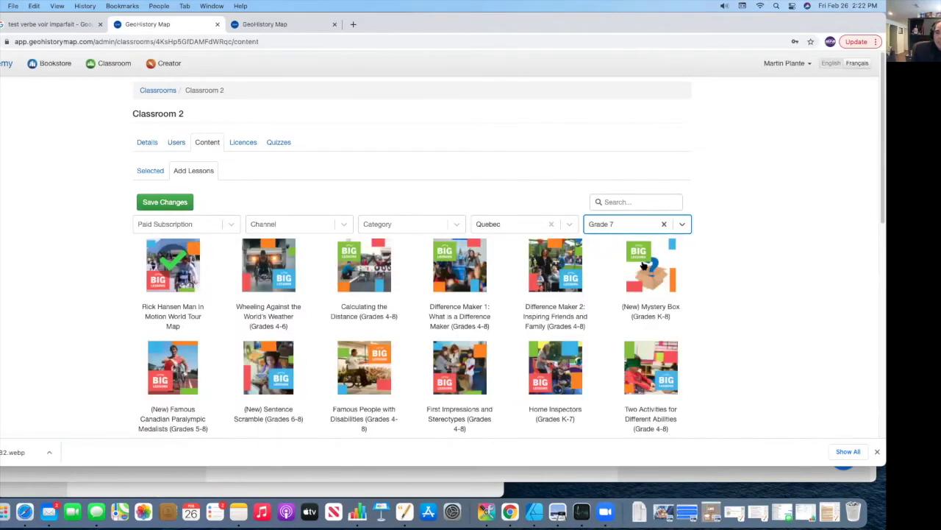
scroll(280, 338, "down", 15)
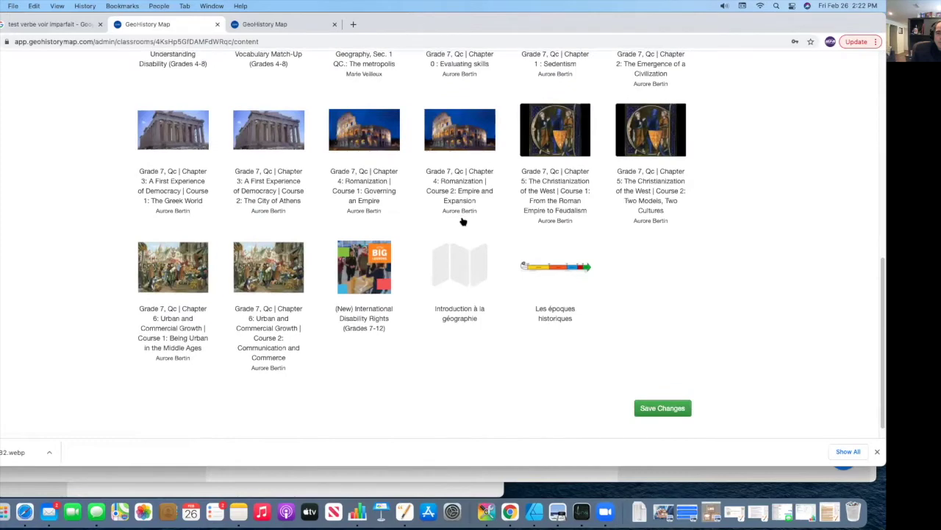
scroll(460, 222, "up", 15)
scroll(456, 222, "down", 5)
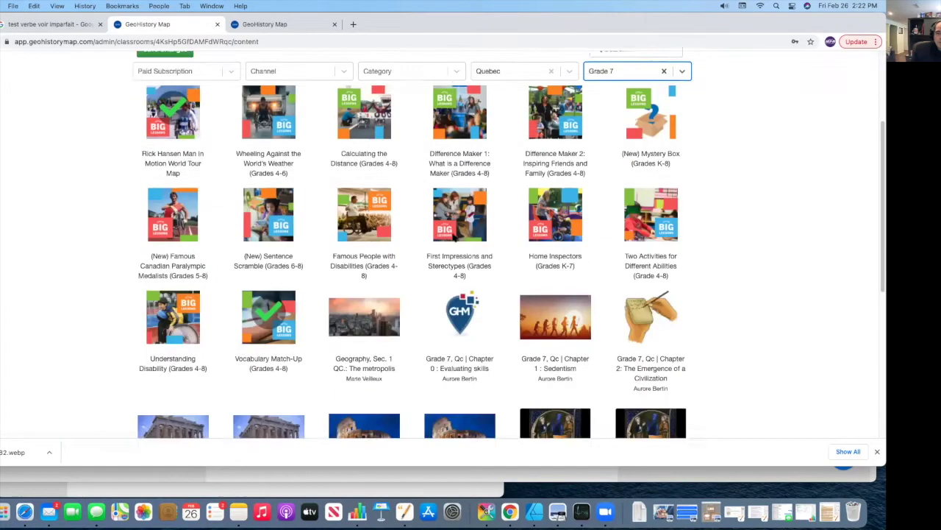
Add the Sedentism, Greek World and City of Athens lessons, save, and view the Selected list
left_click(565, 236)
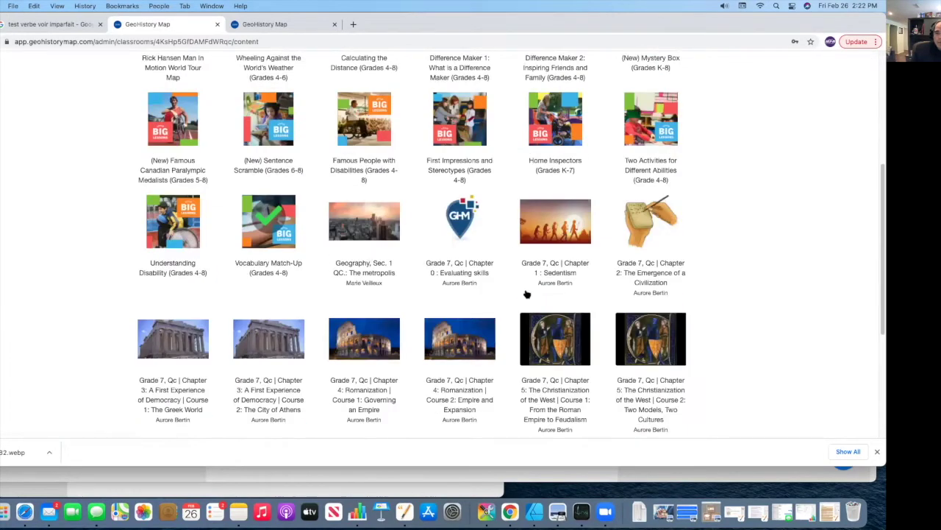
left_click(187, 332)
left_click(253, 337)
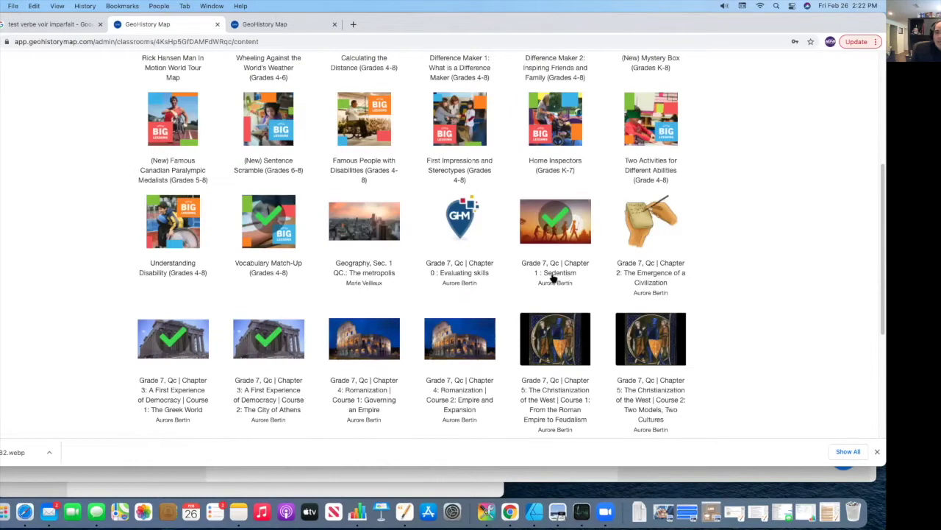
scroll(553, 278, "up", 4)
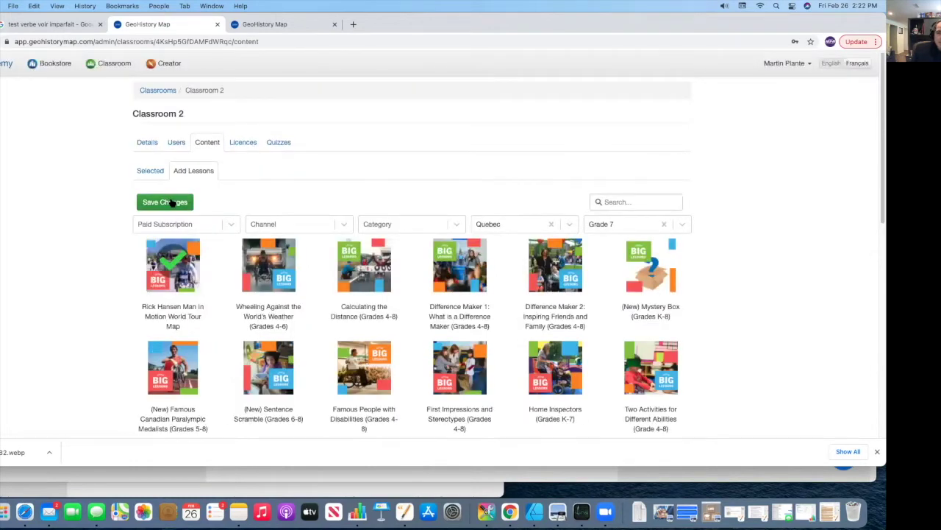
left_click(172, 202)
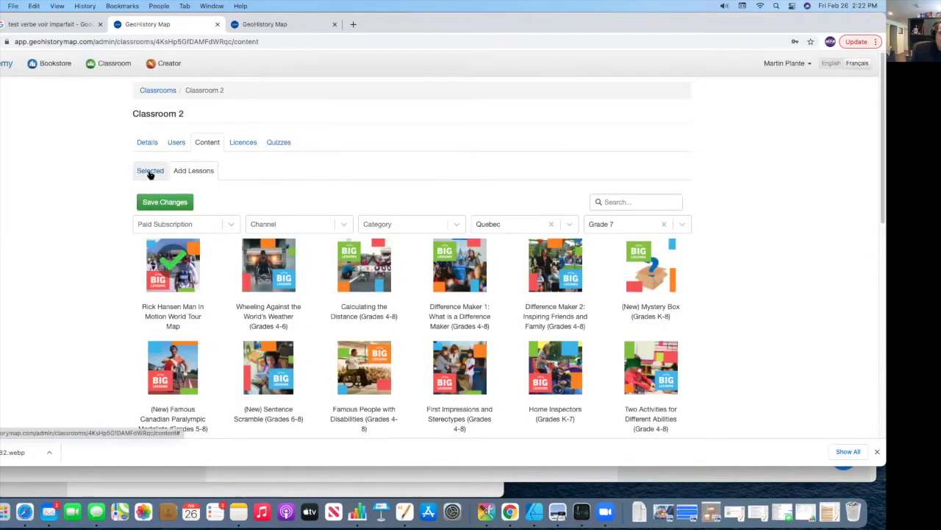
left_click(150, 171)
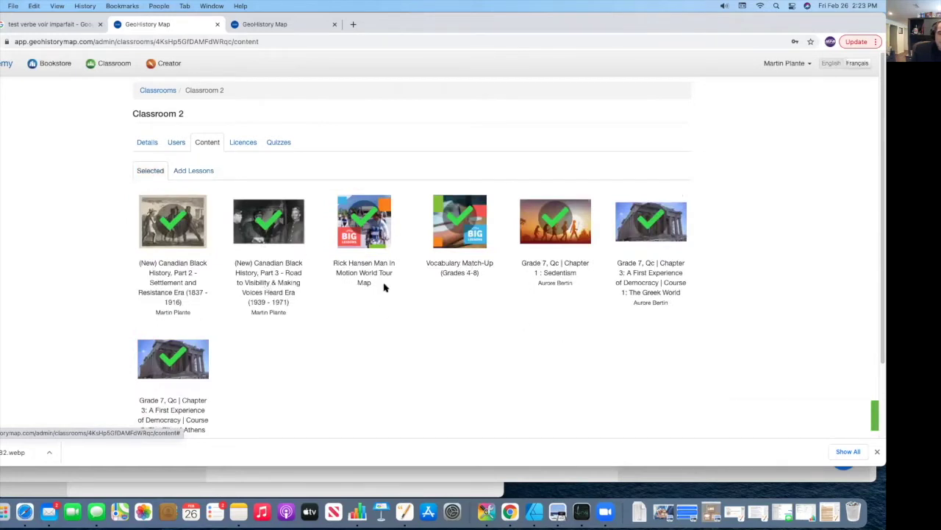
Remove the Greek World and City of Athens lessons and save the selection
left_click(649, 228)
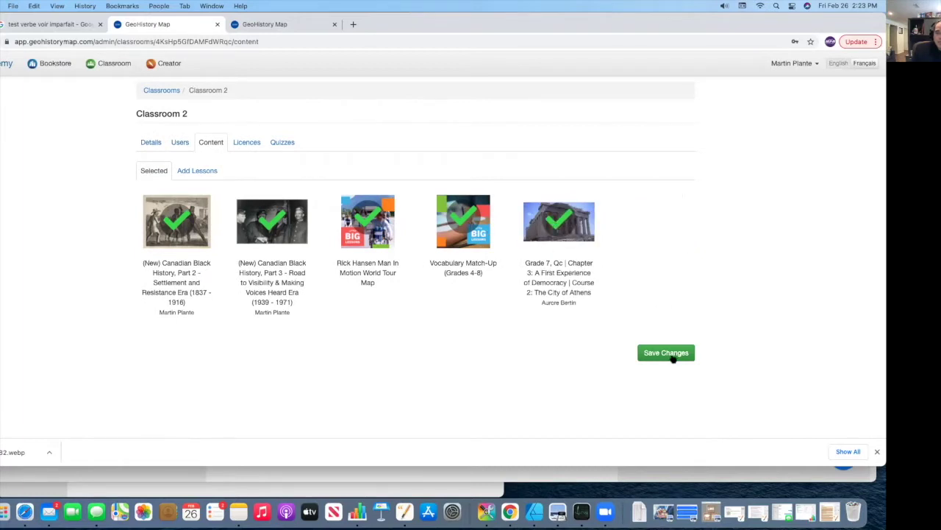
left_click(556, 228)
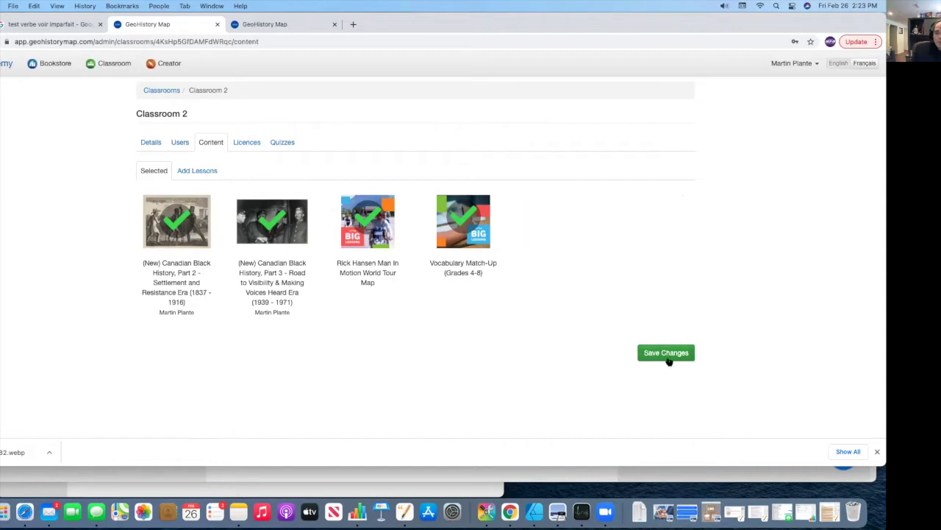
left_click(665, 354)
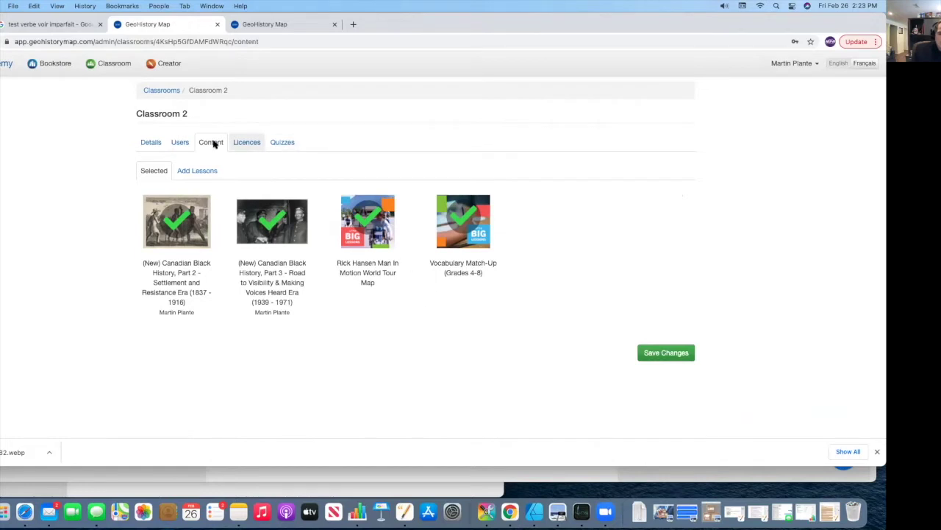
Log out, sign back in with the saved teacher login, and open Classe 301 from Classroom
left_click(800, 65)
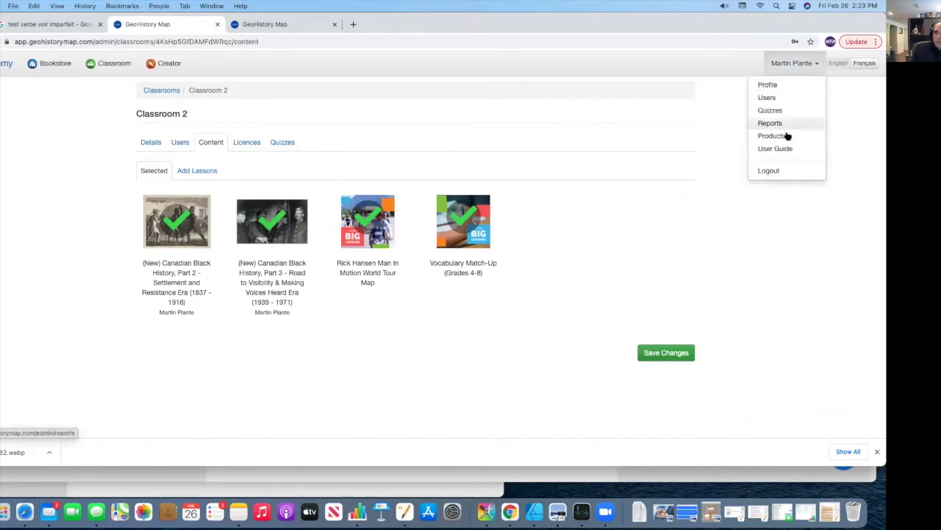
left_click(783, 173)
left_click(373, 243)
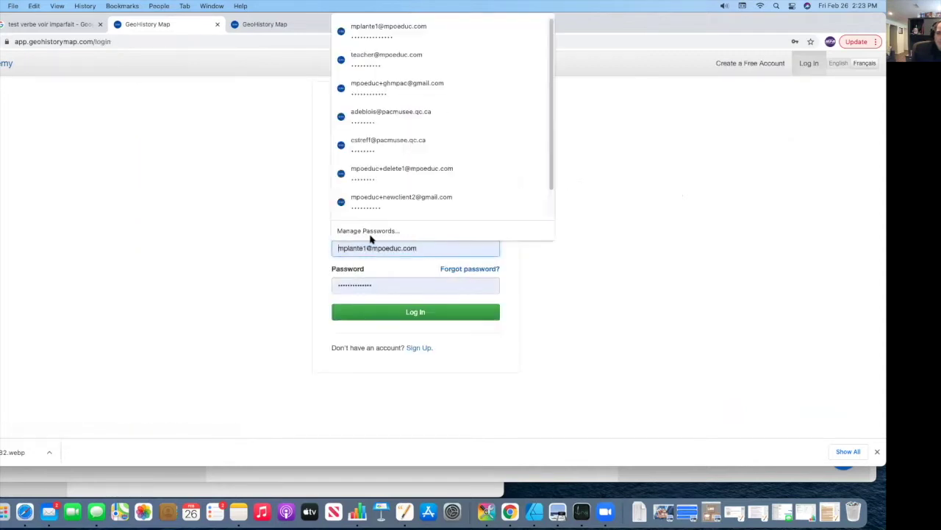
left_click(417, 69)
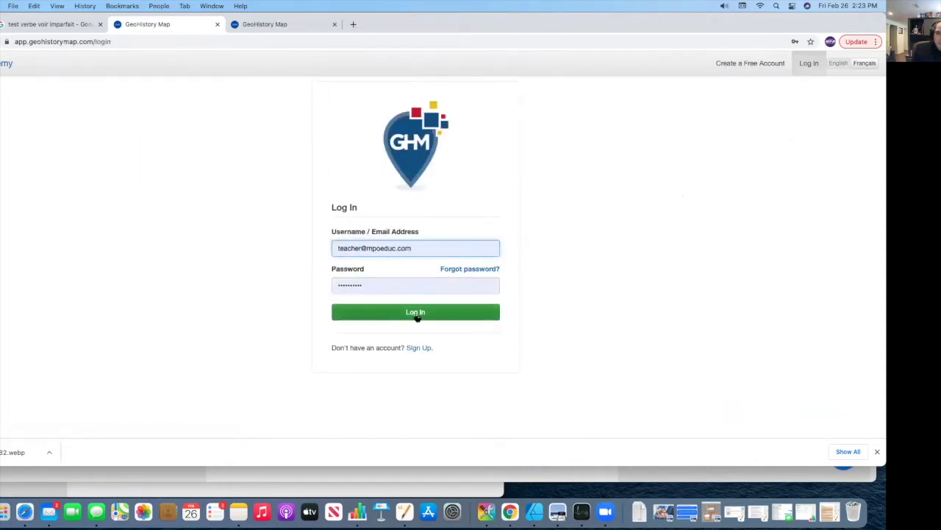
left_click(417, 313)
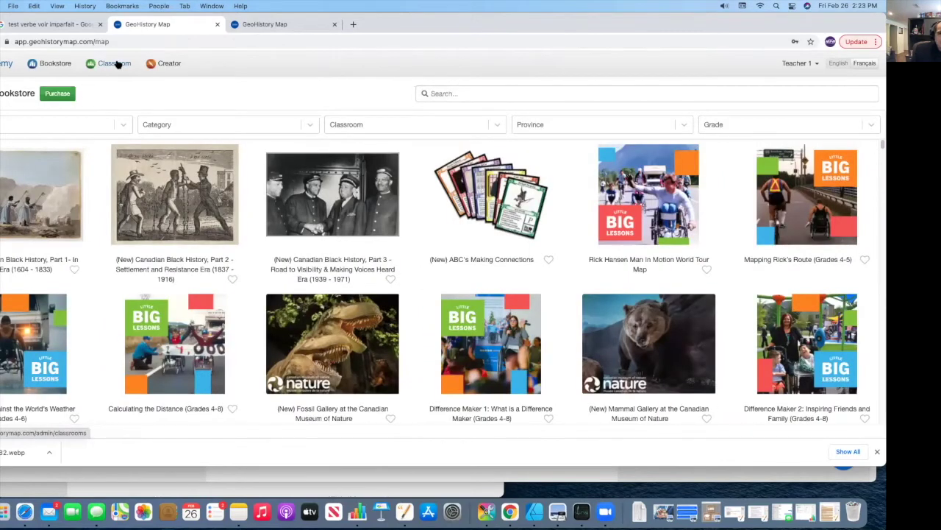
left_click(114, 64)
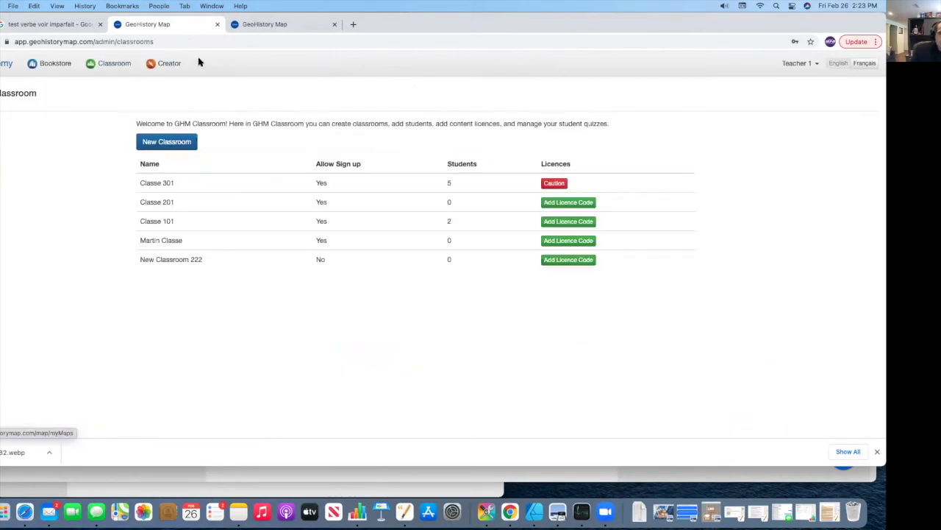
left_click(174, 187)
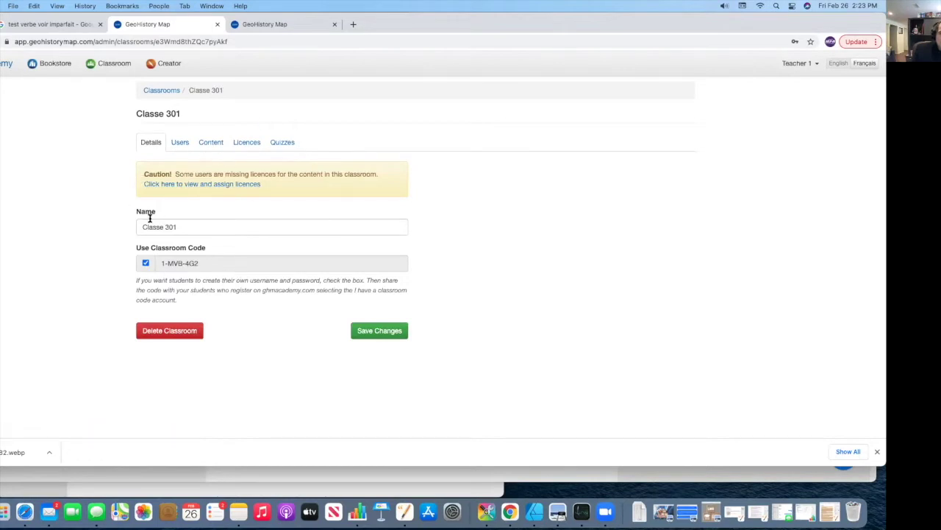
Open a Classe 301 student's profile and review their licences and quiz results
left_click(180, 142)
scroll(227, 281, "down", 1)
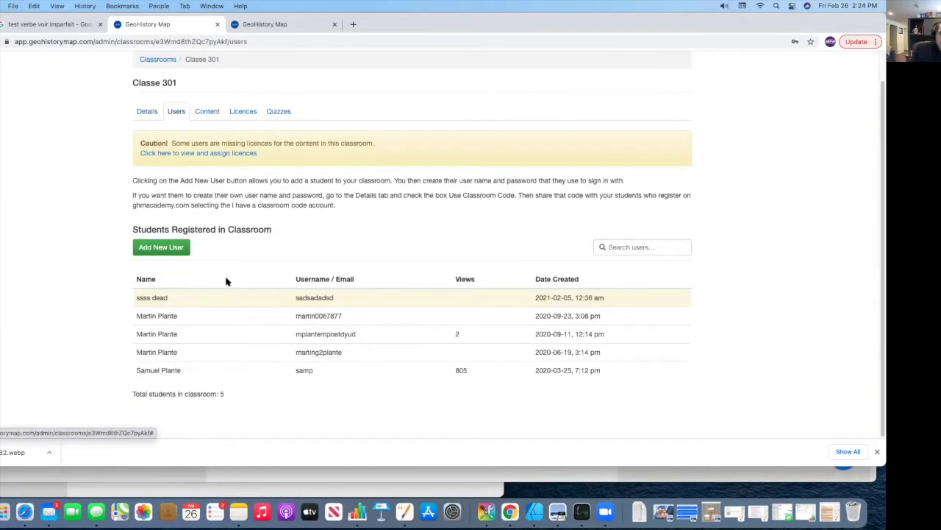
left_click(168, 371)
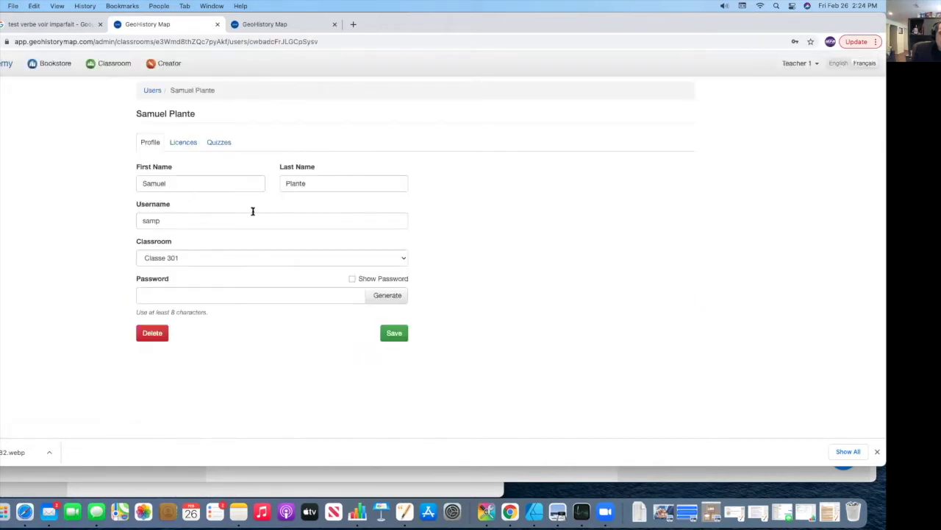
left_click(185, 142)
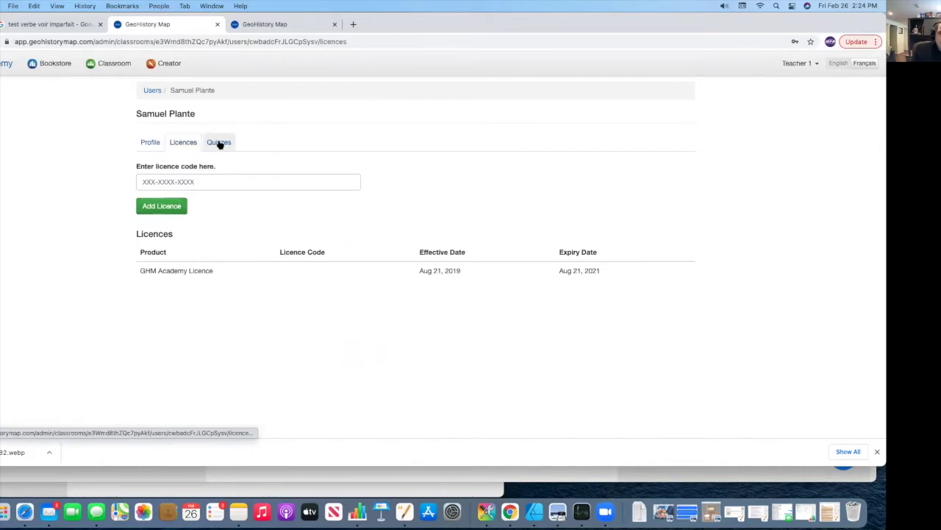
left_click(218, 142)
scroll(264, 360, "down", 2)
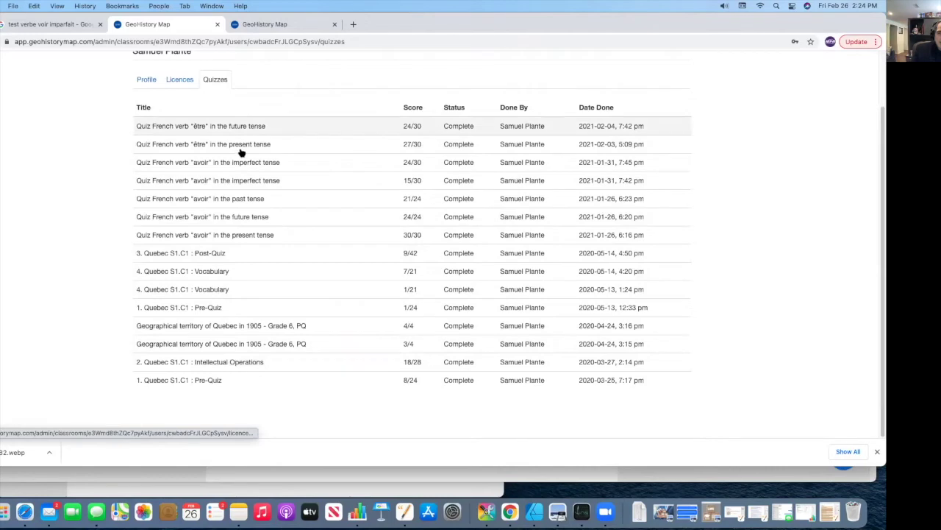
View the student's être present tense quiz result, then return to the Classe 301 student list
left_click(237, 145)
scroll(388, 211, "down", 10)
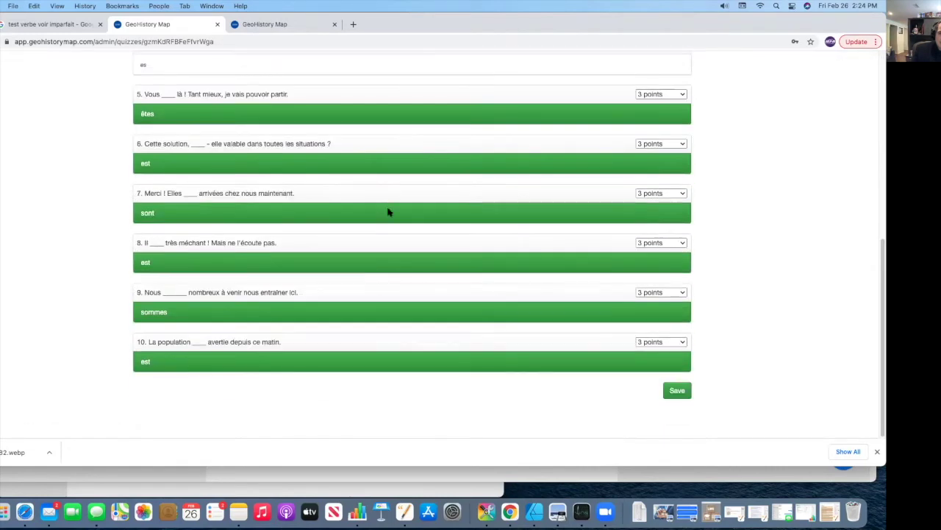
scroll(388, 212, "up", 10)
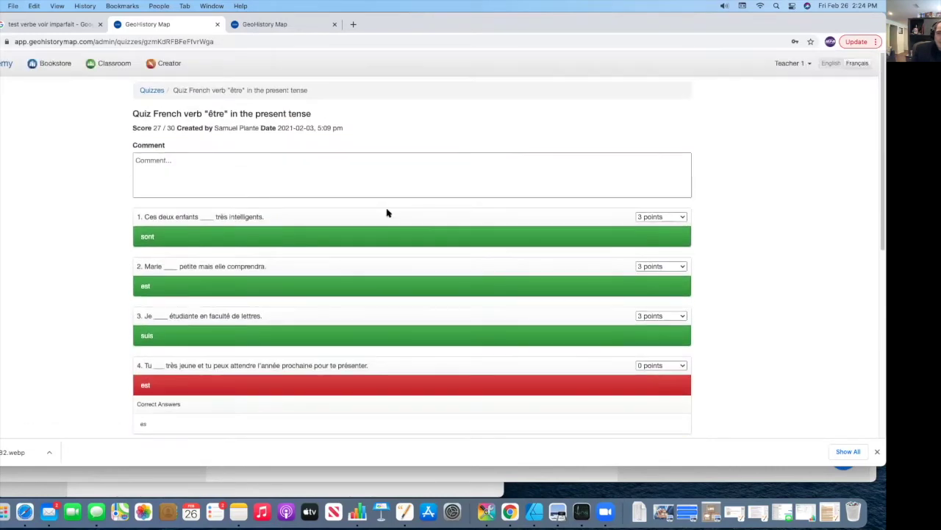
left_click(149, 91)
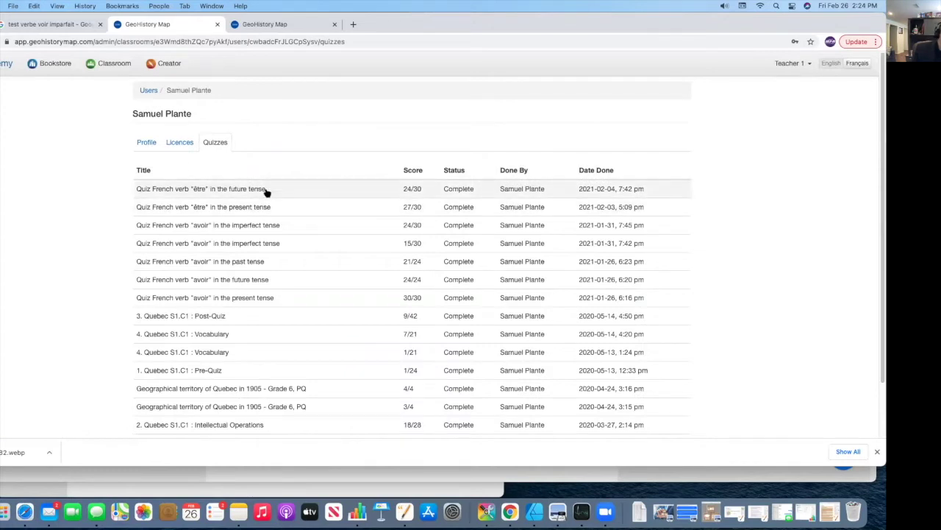
left_click(148, 91)
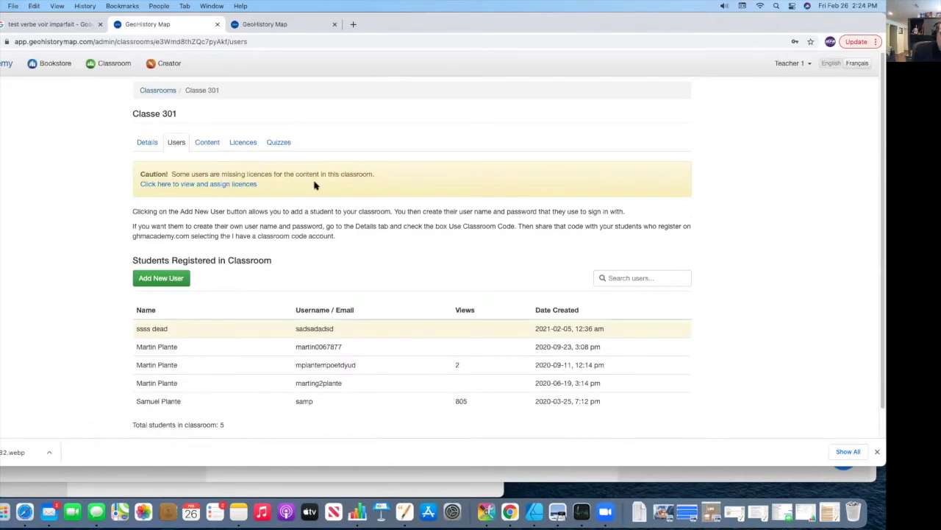
Review all Classe 301 quiz results and return to the classrooms list
left_click(281, 143)
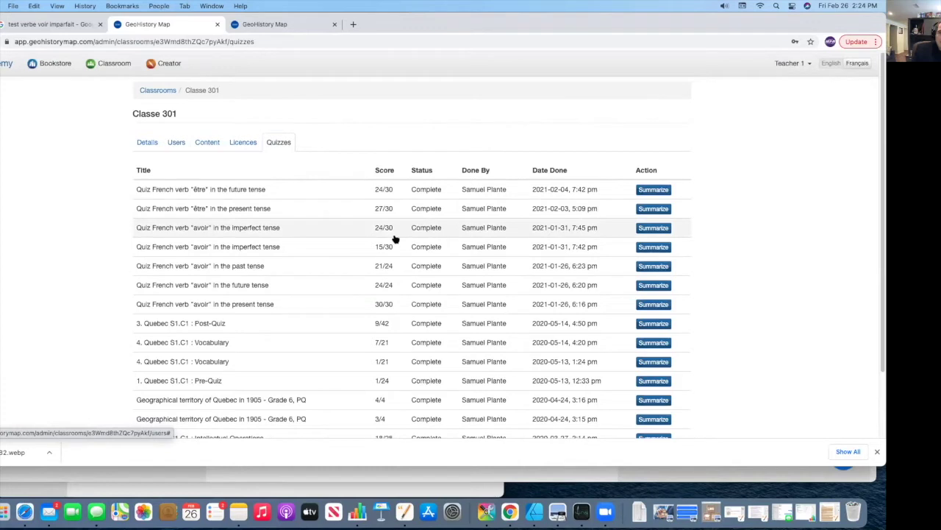
scroll(393, 238, "down", 2)
scroll(393, 238, "up", 2)
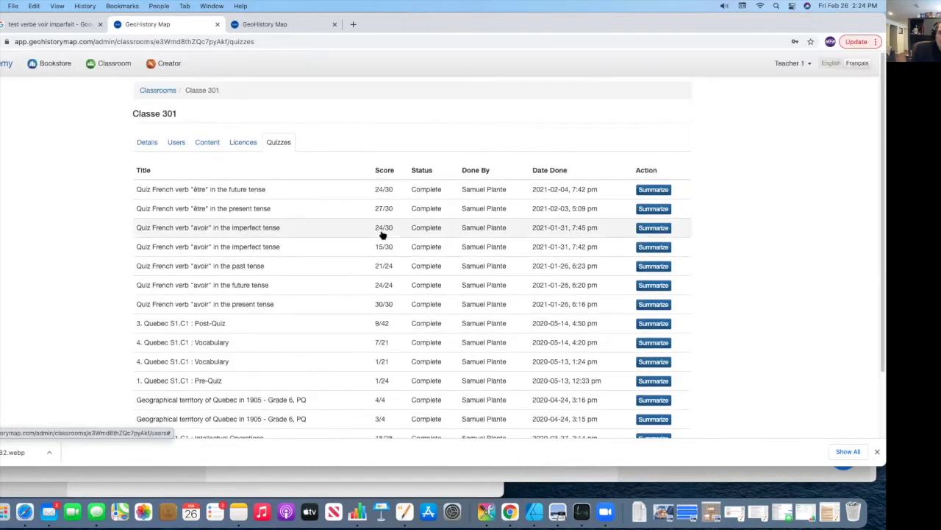
left_click(158, 91)
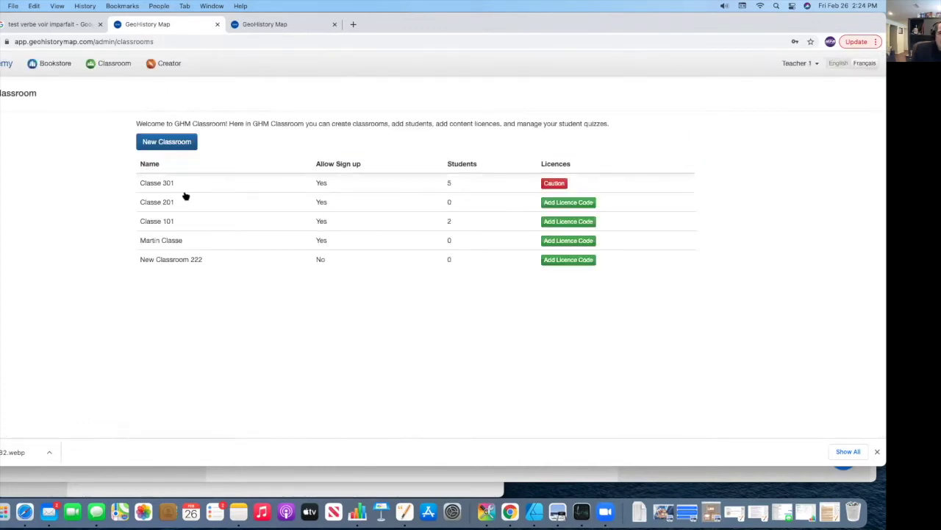
Browse the GHM Creator lessons, such as Introduction and Labo 1, then show the Teacher 1 account menu
left_click(169, 64)
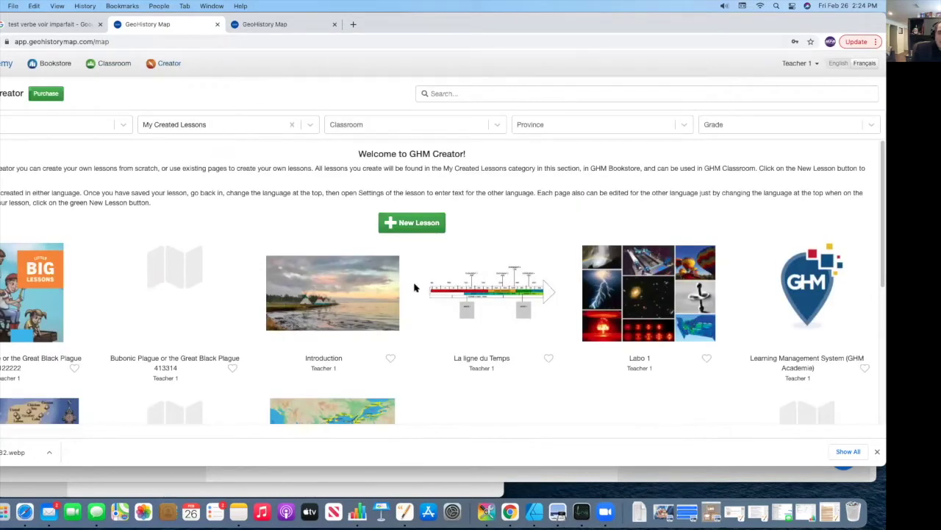
scroll(391, 275, "down", 5)
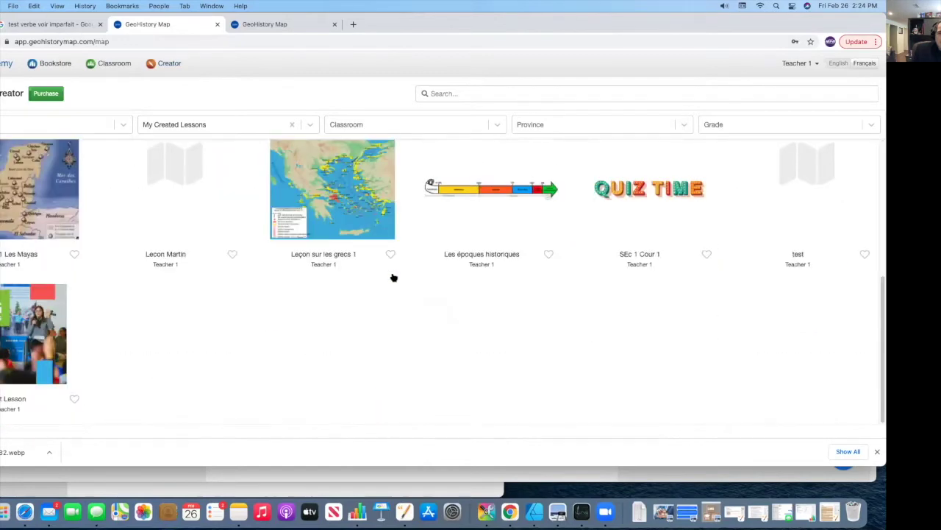
scroll(400, 274, "up", 5)
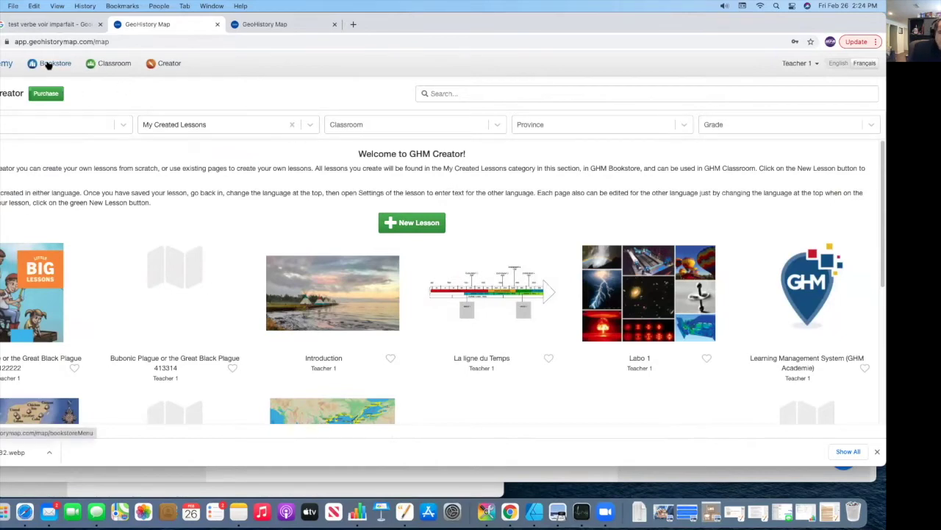
left_click(798, 64)
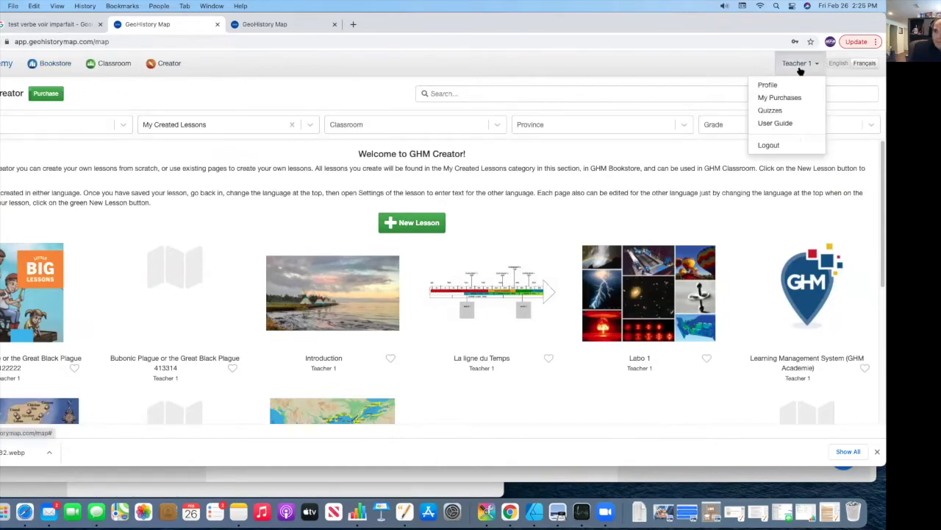
Log out and sign back in with the other teacher's saved login
left_click(789, 148)
left_click(437, 248)
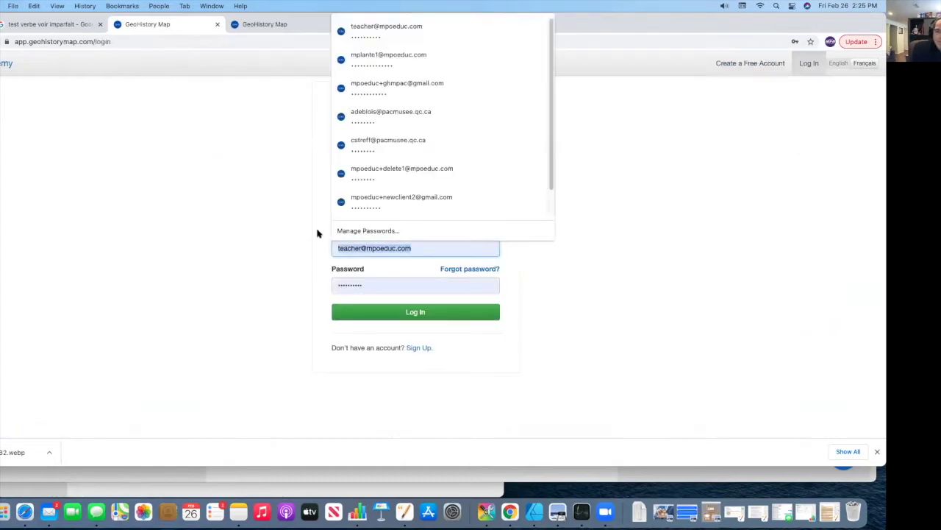
left_click(387, 55)
left_click(418, 311)
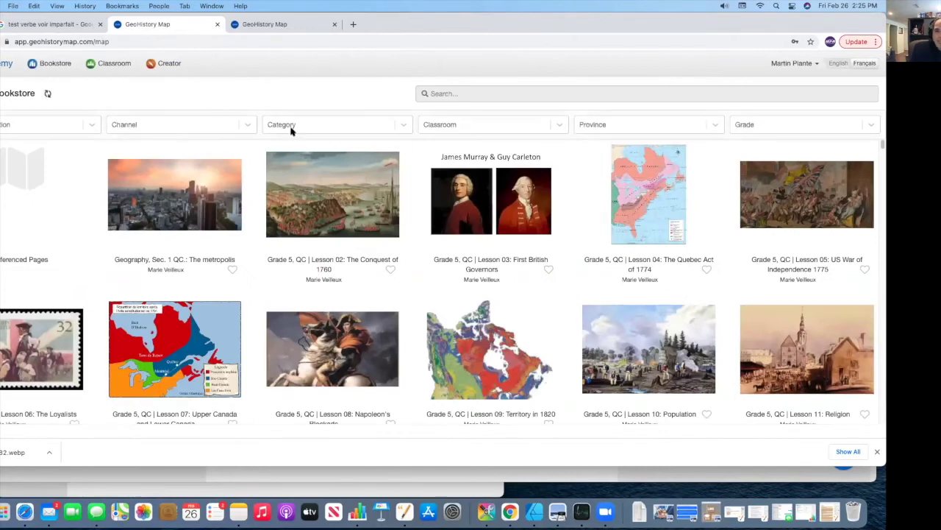
Filter lessons to My Created Lessons and open the GHM Webinar 1 lesson
left_click(305, 129)
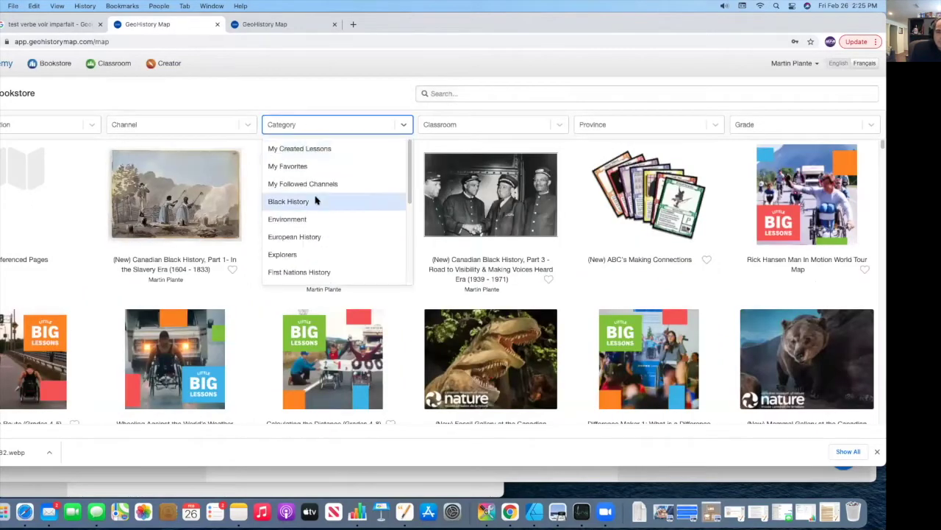
left_click(323, 150)
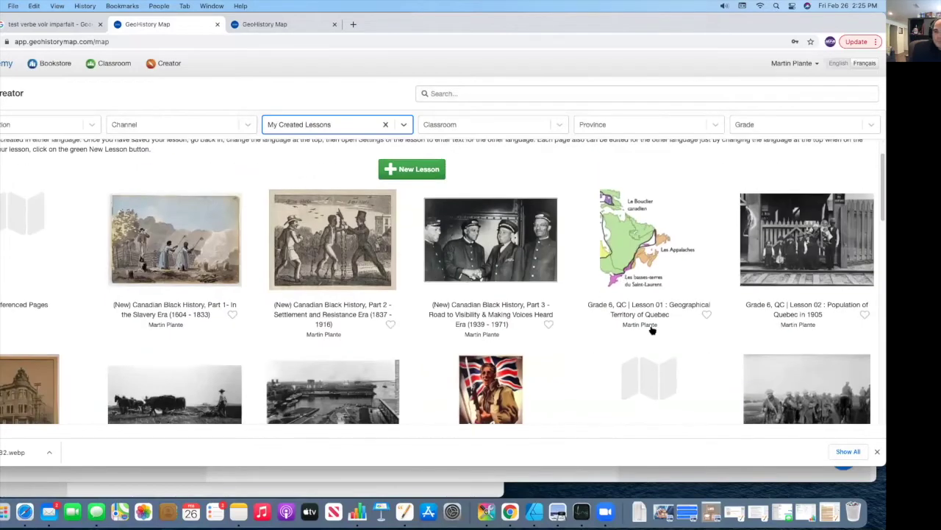
left_click(643, 371)
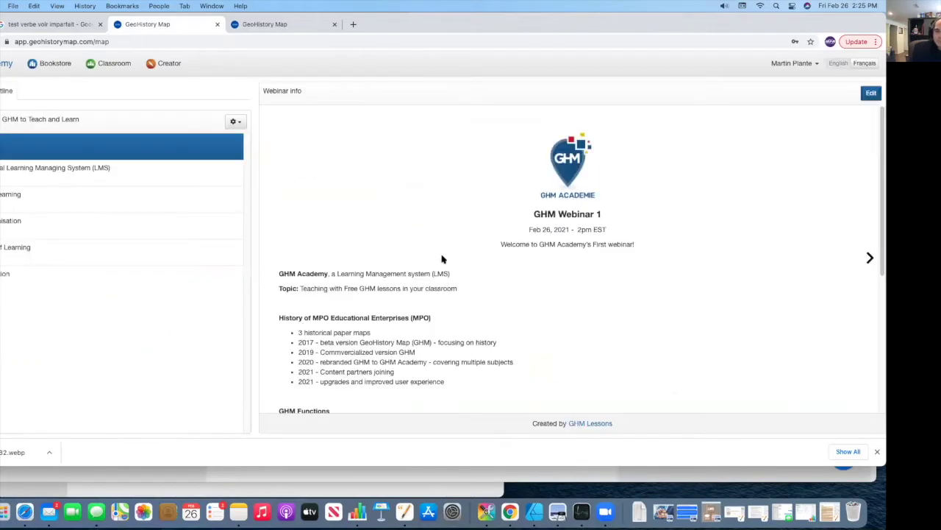
Read the page on how GHM improves learning and the reasons students struggle, then go to Document Organisation
left_click(12, 200)
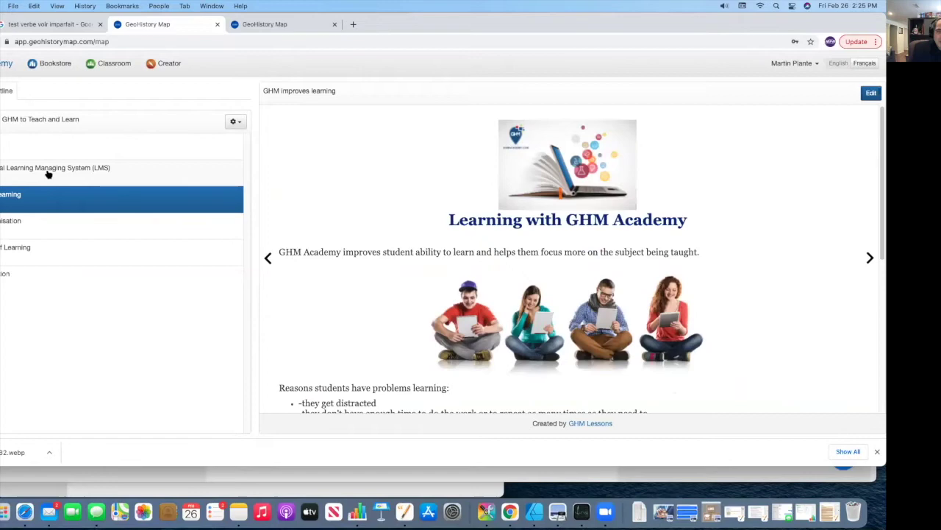
scroll(774, 268, "down", 5)
scroll(774, 267, "up", 4)
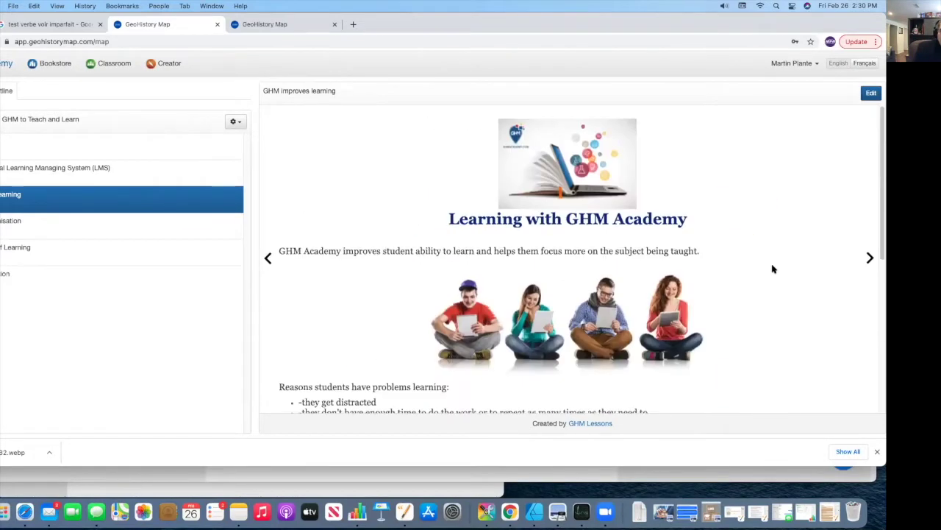
scroll(774, 267, "down", 3)
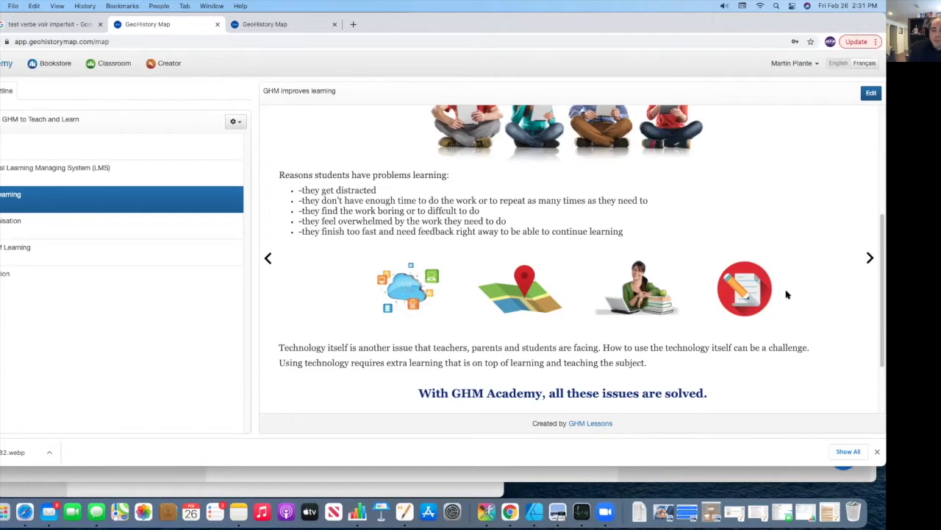
left_click(111, 229)
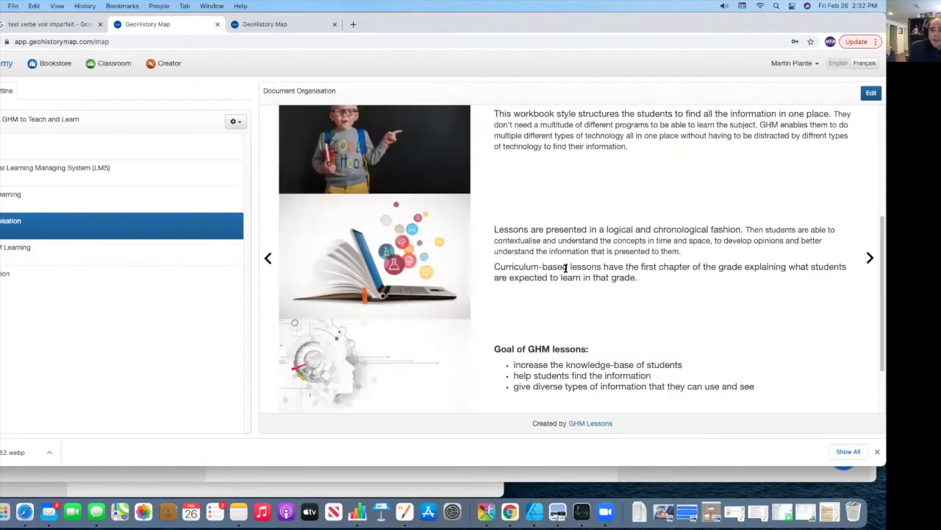
Scroll through the Document Organisation page explaining that lessons are structured as workbooks
scroll(566, 269, "up", 3)
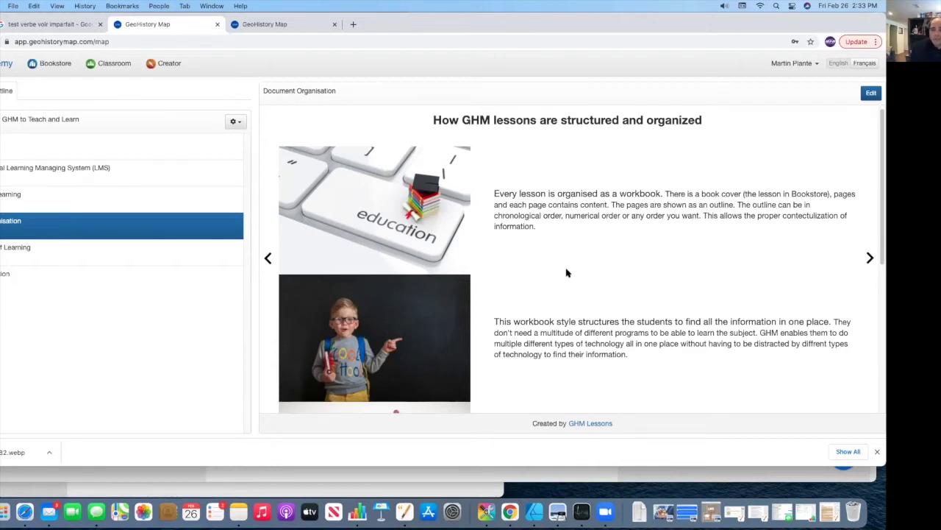
scroll(566, 273, "down", 4)
scroll(567, 269, "up", 1)
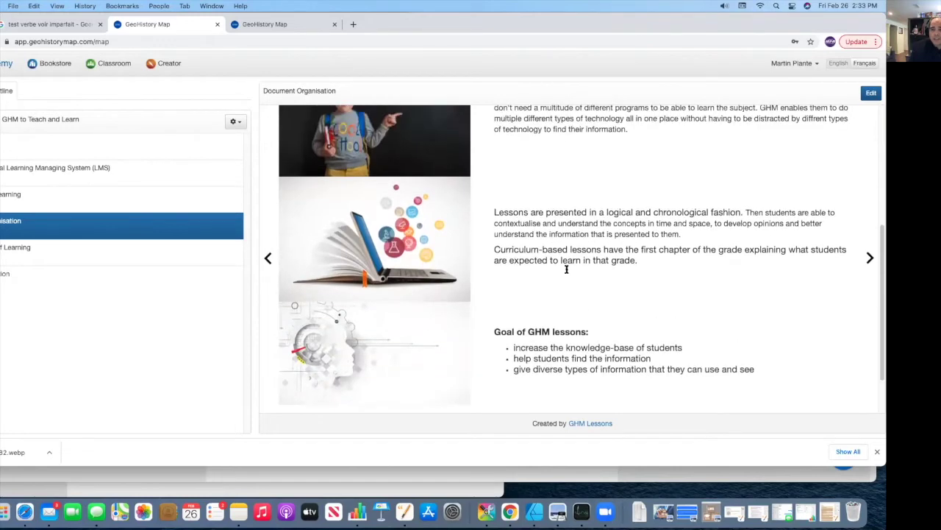
scroll(566, 269, "up", 4)
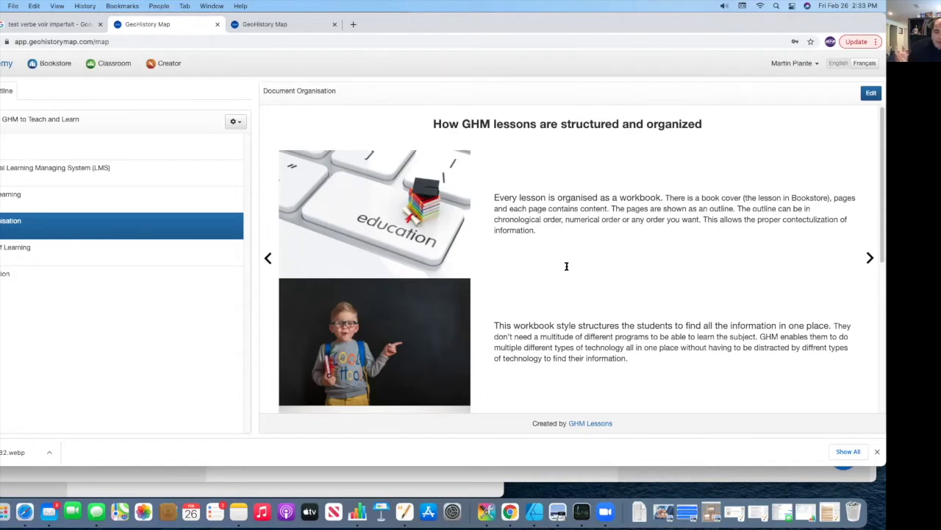
scroll(566, 266, "down", 2)
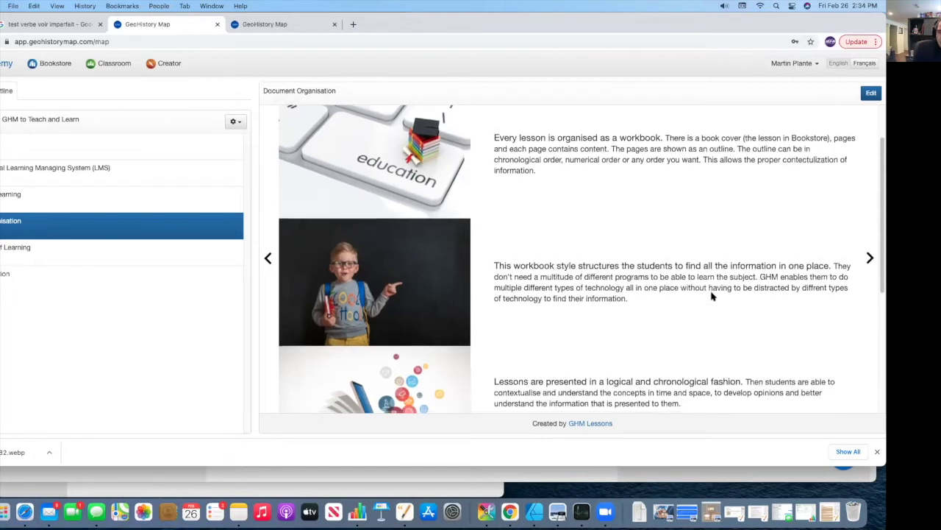
scroll(711, 297, "down", 2)
scroll(709, 295, "down", 4)
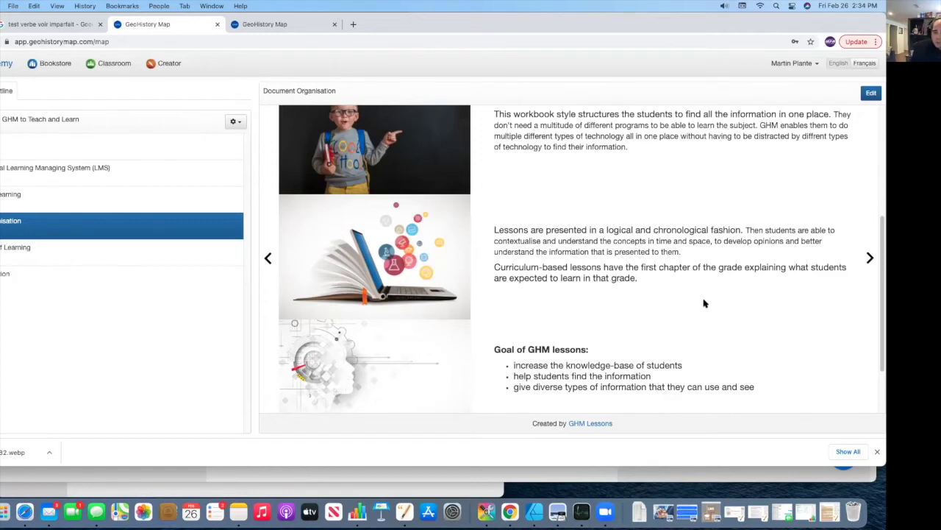
scroll(704, 303, "down", 1)
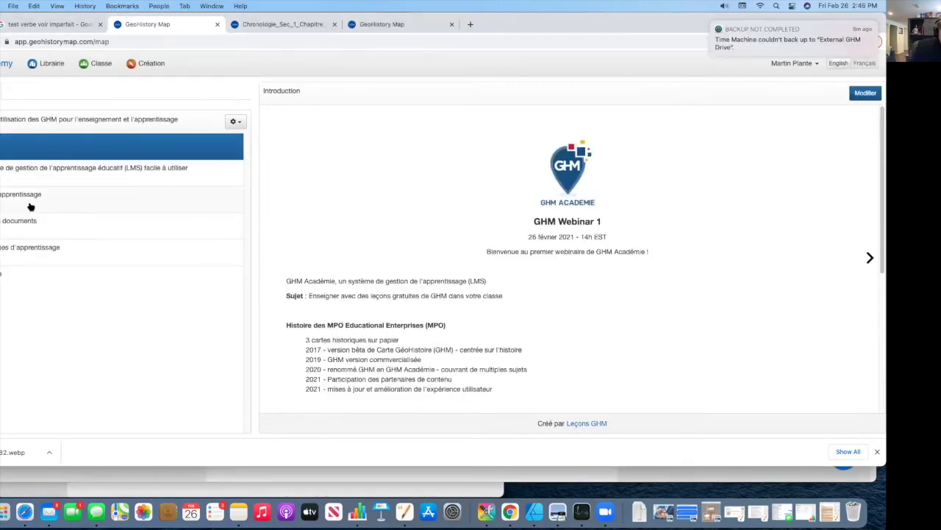
left_click(33, 209)
Open and scroll the French lesson's page on how lessons are organised
left_click(56, 234)
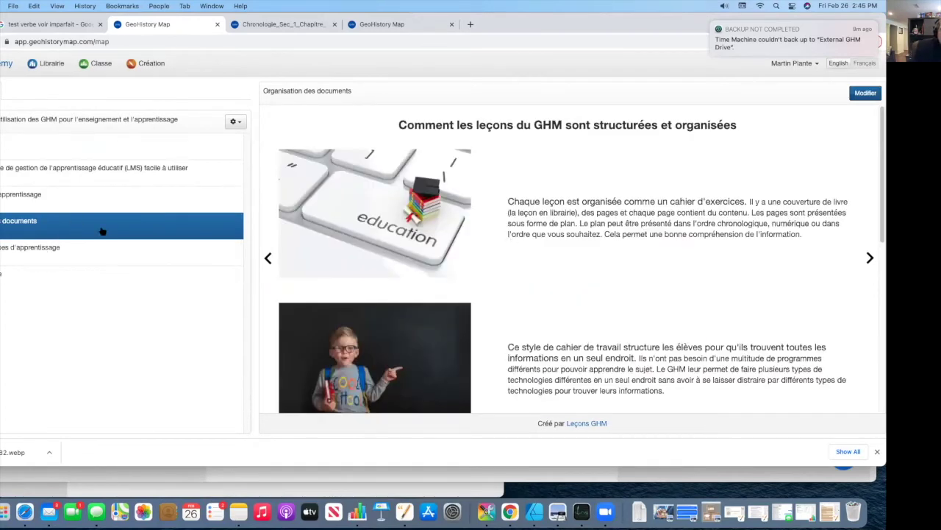
scroll(588, 216, "down", 2)
scroll(588, 217, "up", 2)
scroll(587, 217, "down", 5)
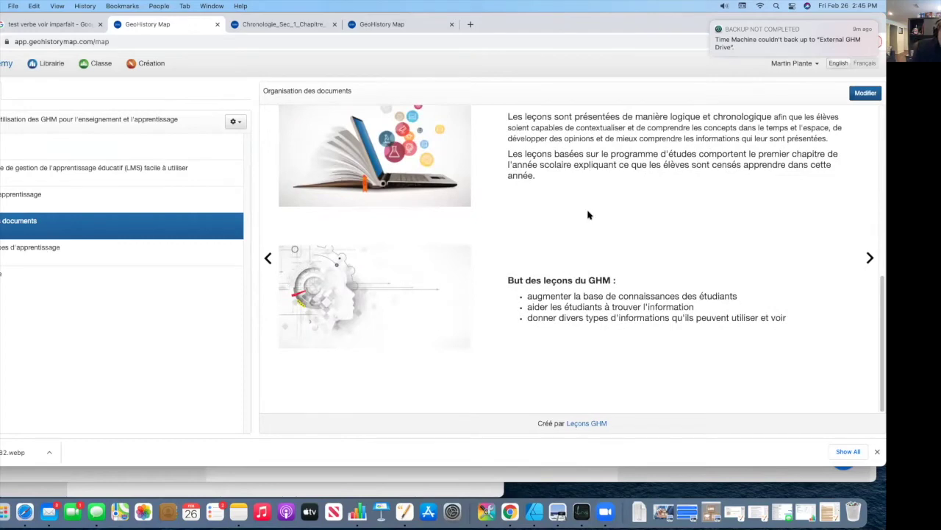
Read through the Les différents types d'apprentissage page on images, bite-sized reading and self-correcting quizzes
left_click(71, 248)
scroll(609, 267, "up", 3)
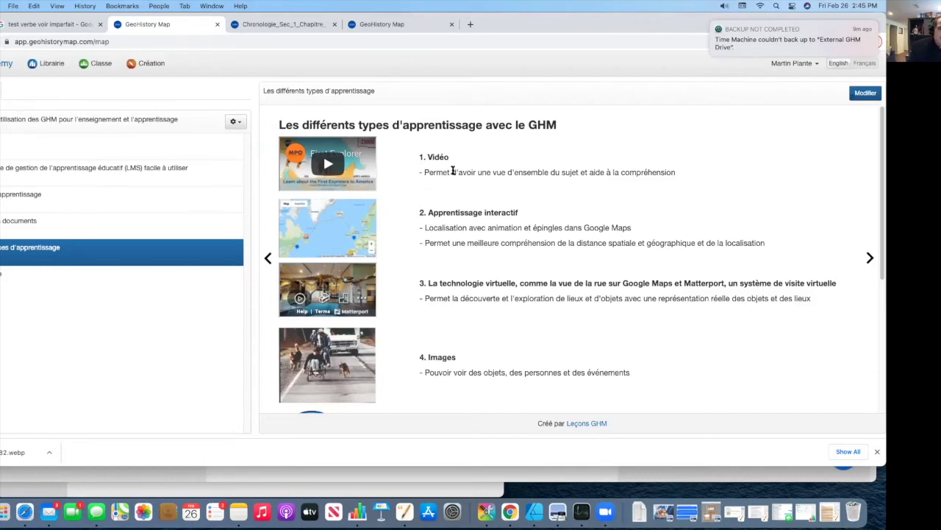
scroll(483, 220, "down", 1)
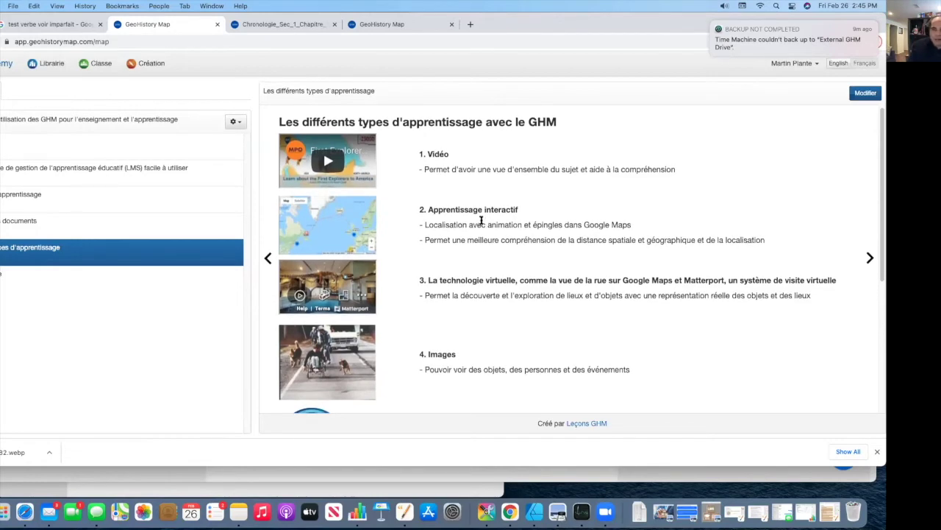
scroll(482, 219, "down", 5)
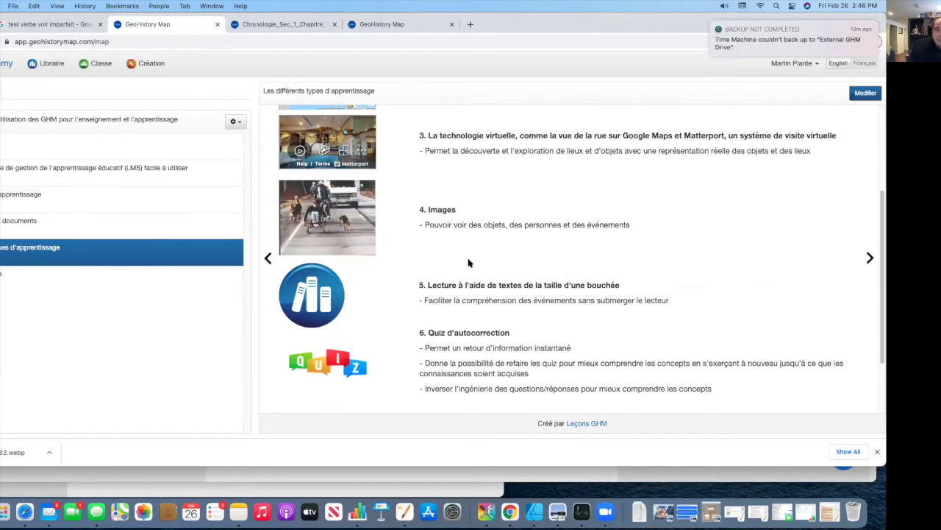
scroll(472, 298, "down", 2)
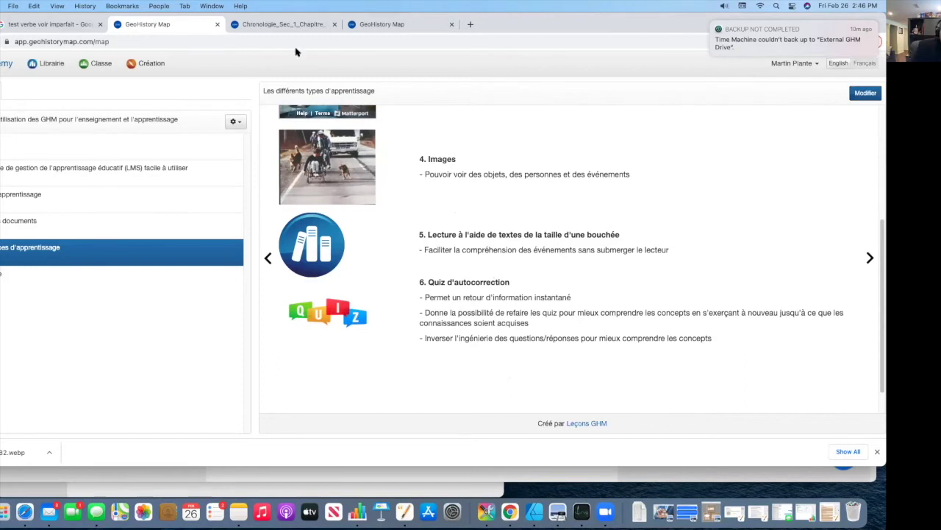
Close the Chronologie and duplicate GeoHistory Map tabs, then go to the Librairie catalogue
left_click(287, 27)
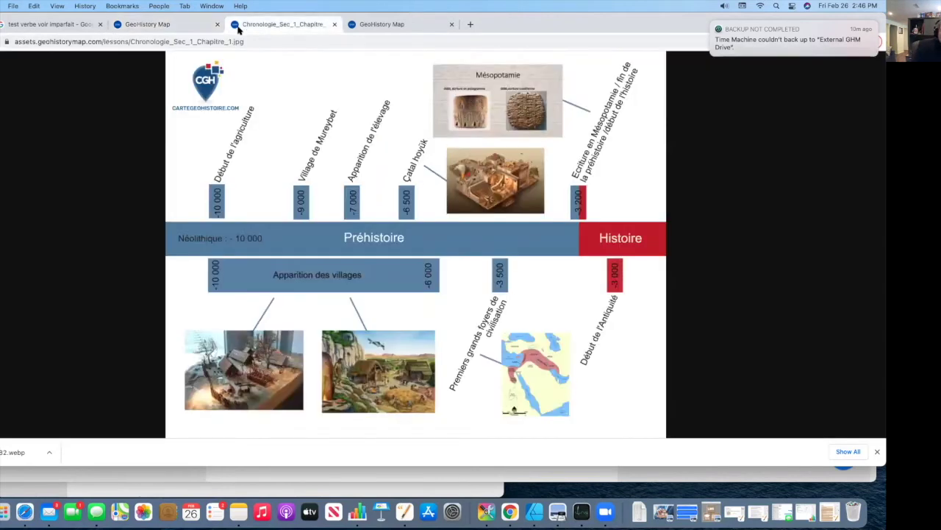
left_click(335, 24)
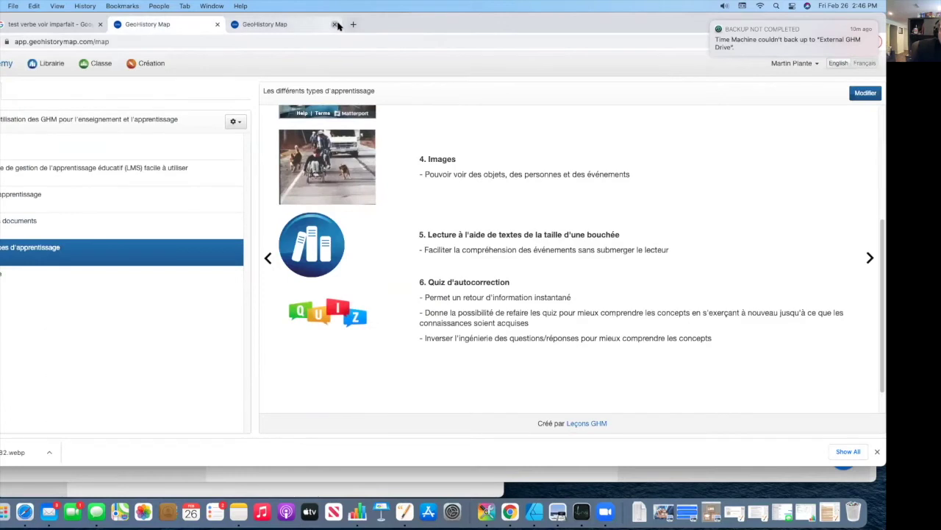
left_click(335, 25)
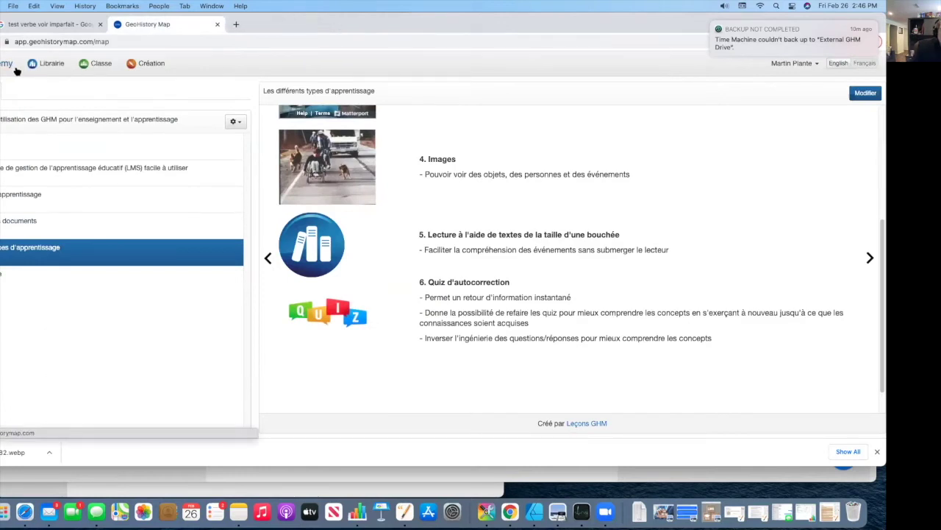
left_click(51, 64)
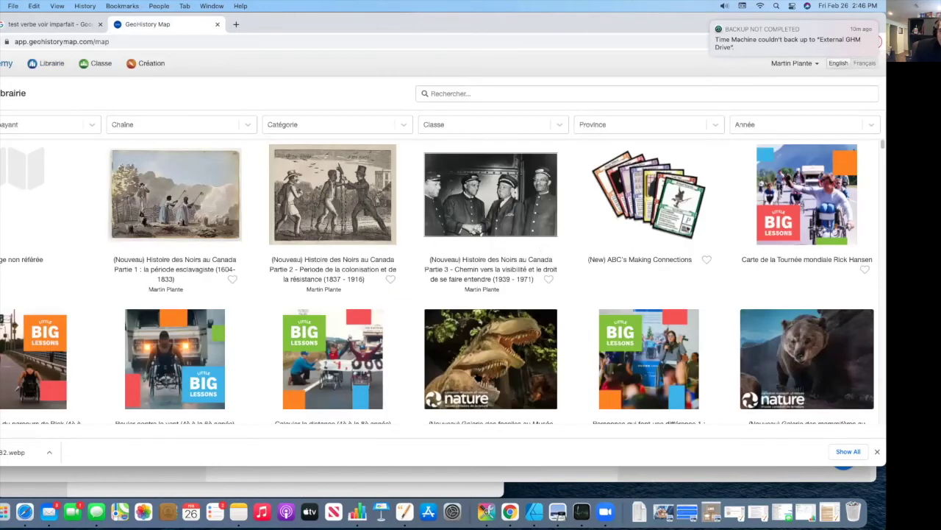
Open the Galerie des fossiles lesson and switch the site to English
left_click(478, 378)
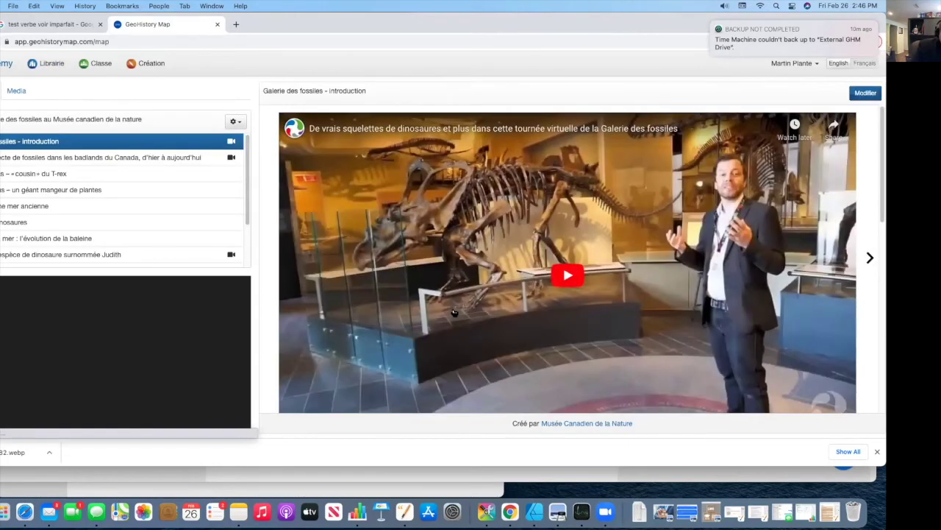
left_click(838, 63)
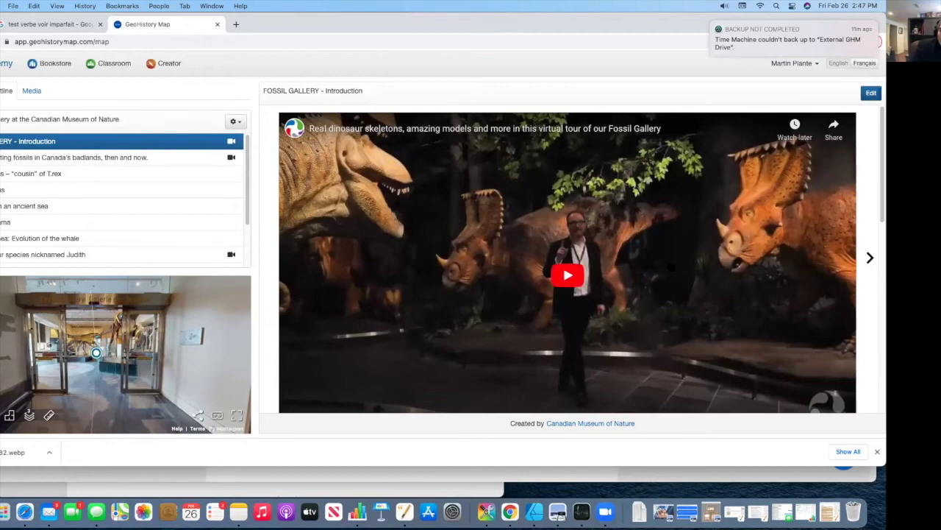
Play the Fossil Gallery introduction video and move the small 3-D tour to face the T. rex
left_click(568, 276)
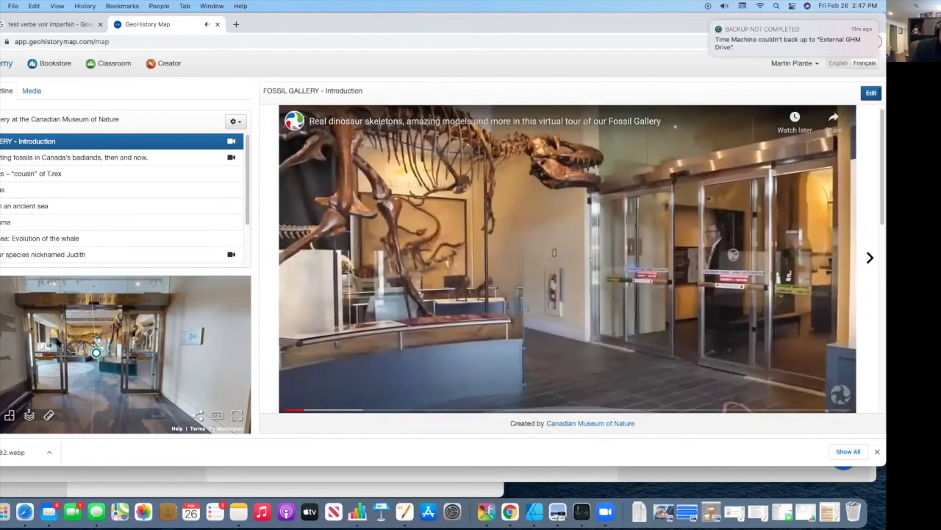
left_click(90, 352)
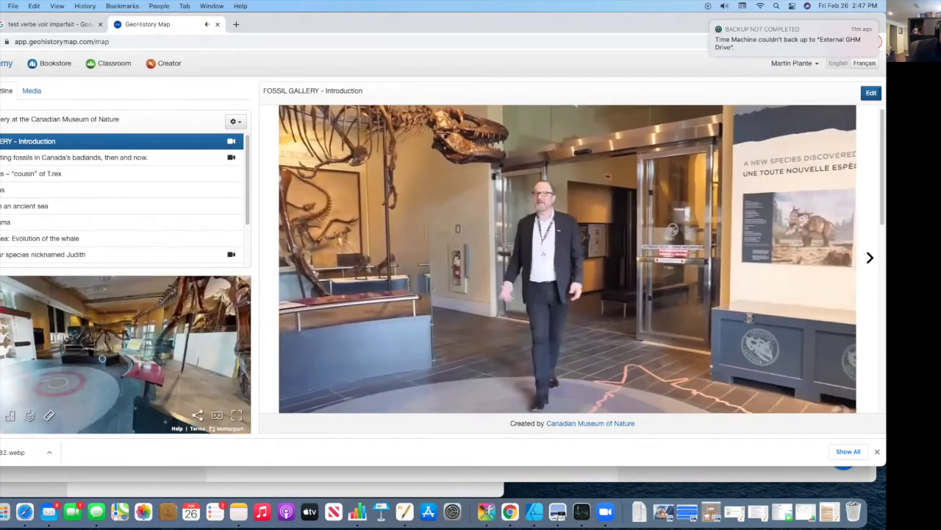
left_click(103, 359)
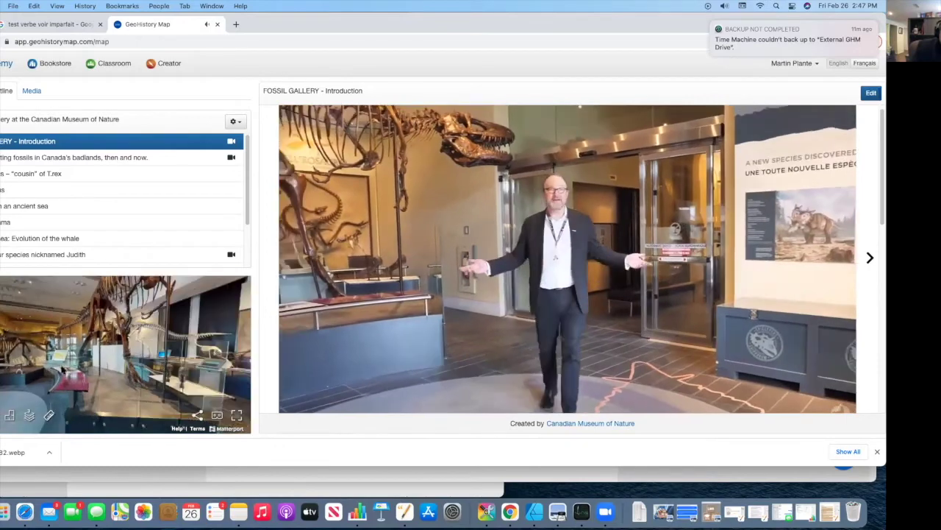
left_click(103, 296)
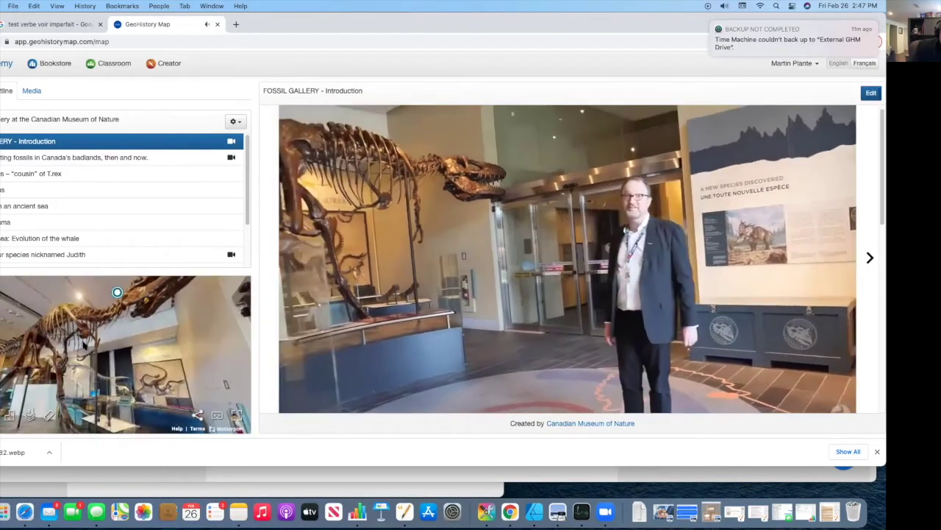
left_click(100, 330)
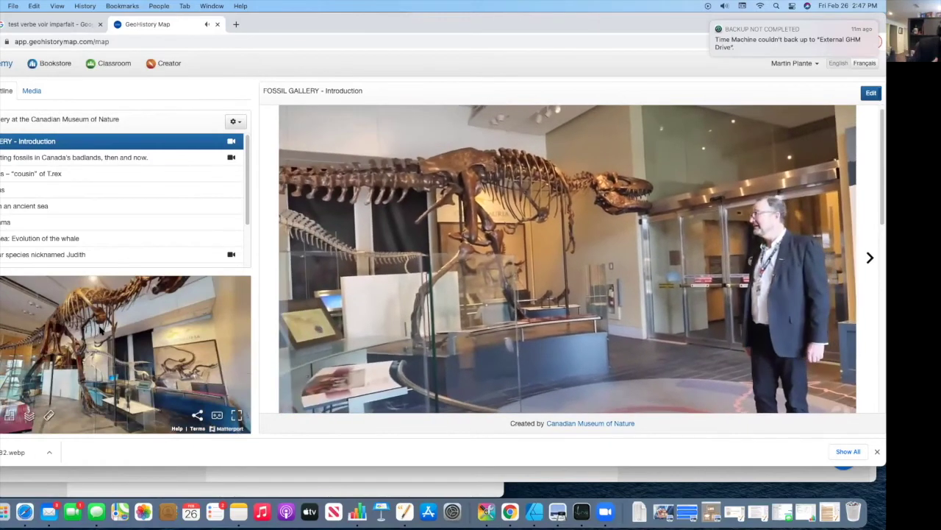
left_click(31, 90)
Move through the full-size tour past the T. rex to the dinosaur skeleton display
left_click(410, 311)
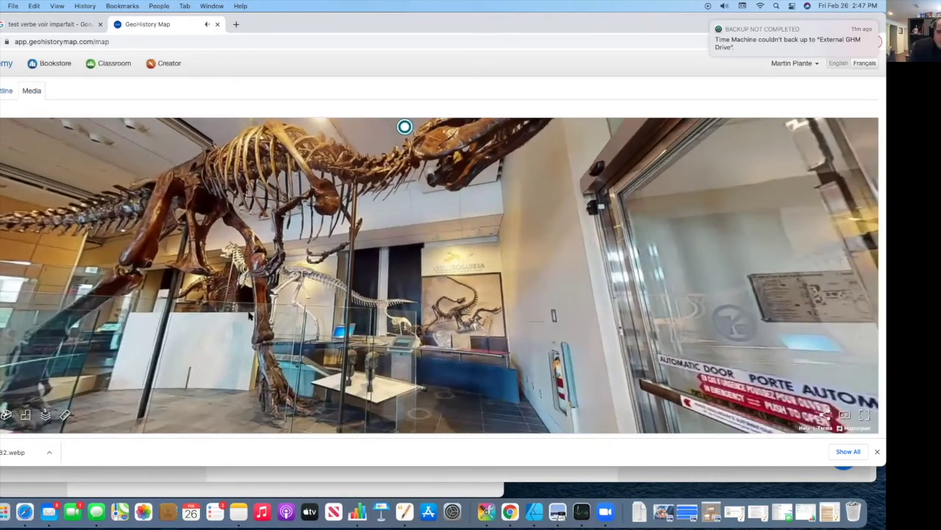
left_click_drag(221, 349, 397, 298)
left_click(398, 298)
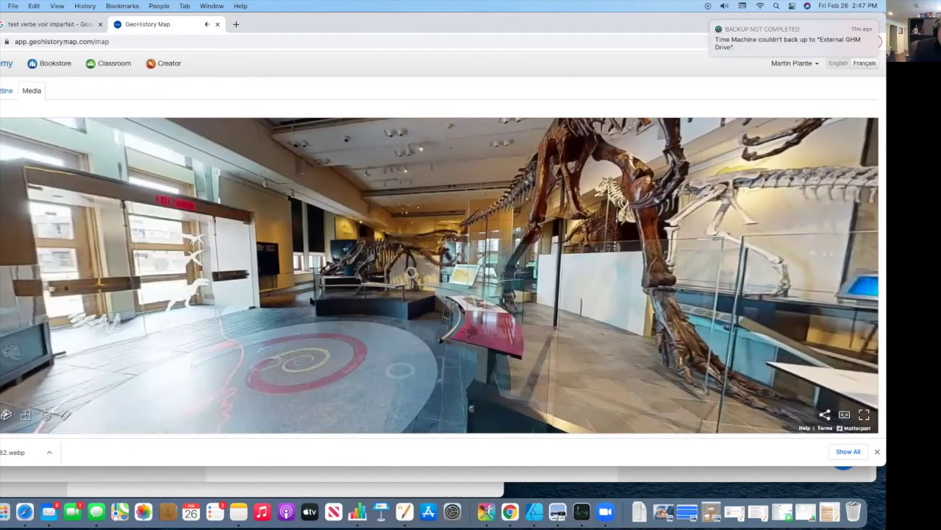
left_click(338, 315)
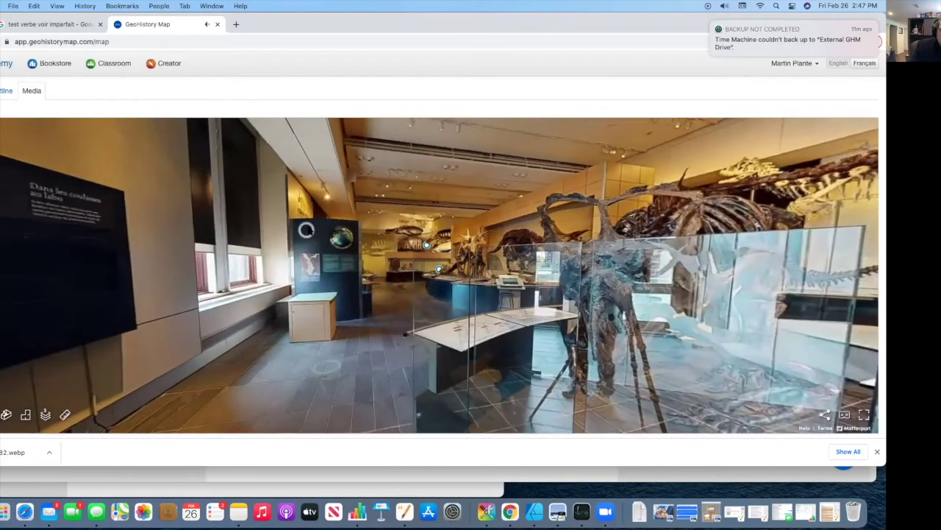
Show the lesson outline, pause the intro video, and advance two chapters to Edmontosaurus
left_click(7, 92)
mouse_move(443, 265)
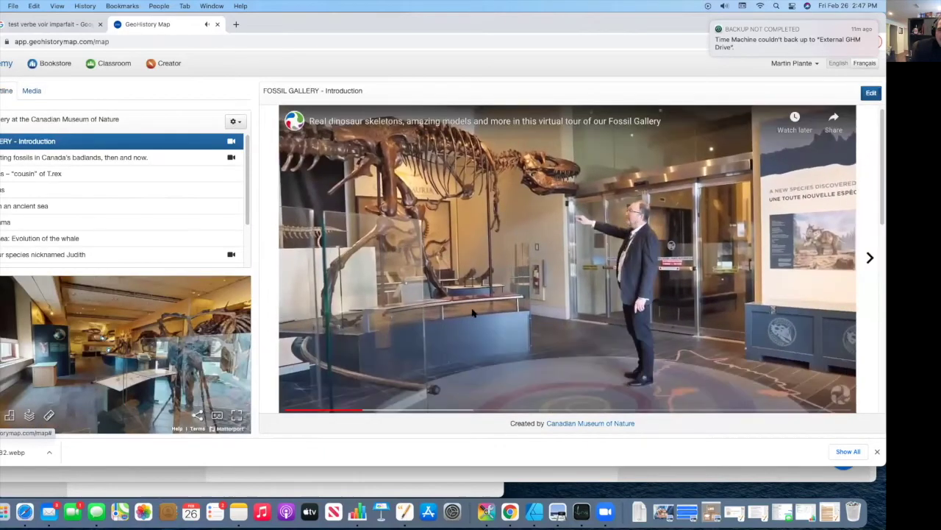
left_click(423, 359)
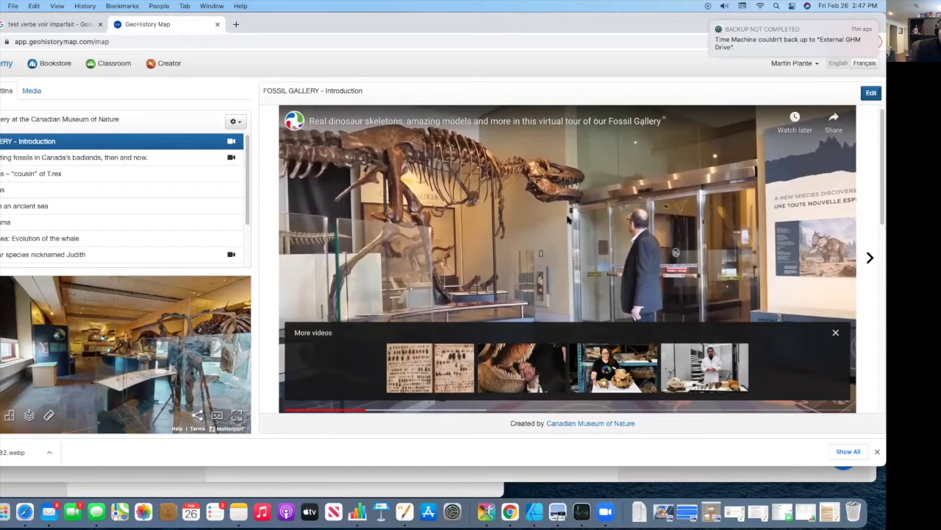
left_click(870, 259)
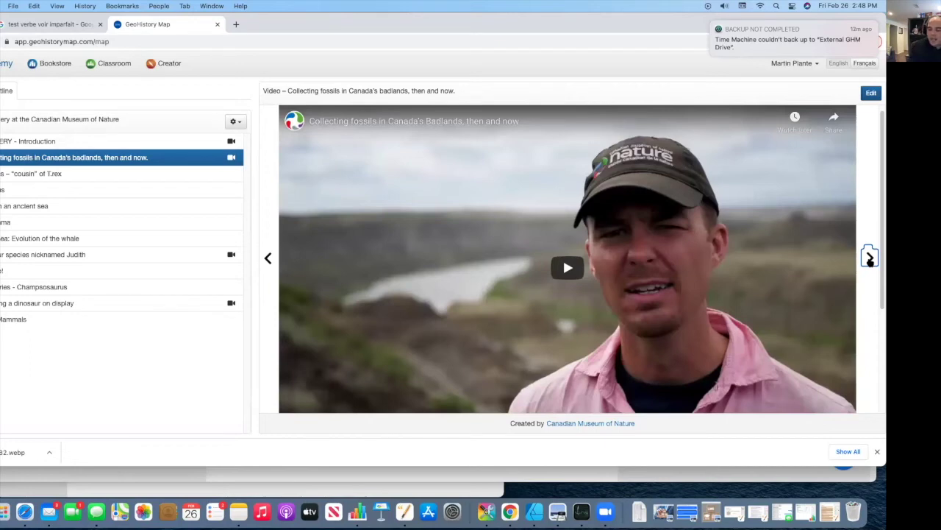
left_click(869, 259)
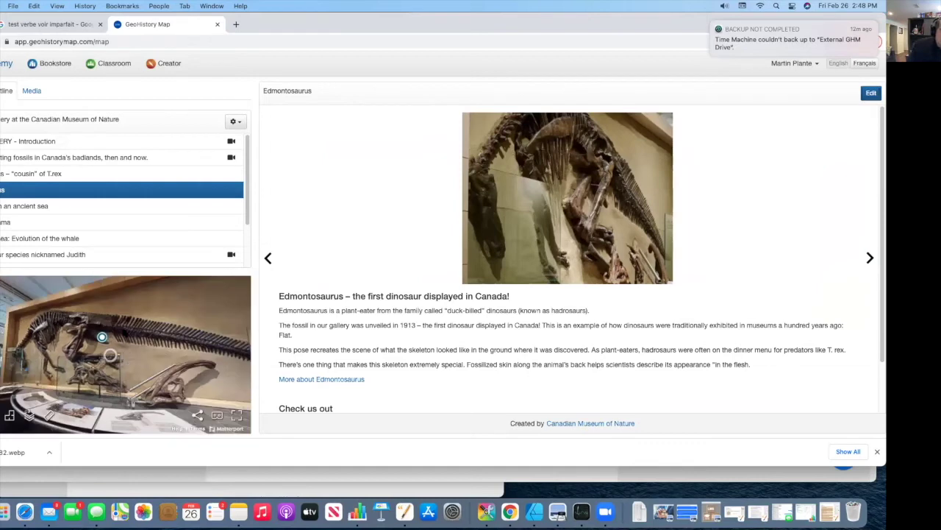
Rotate the 3-D Edmontosaurus skeleton view, then go to the Bookstore
left_click_drag(111, 356, 129, 329)
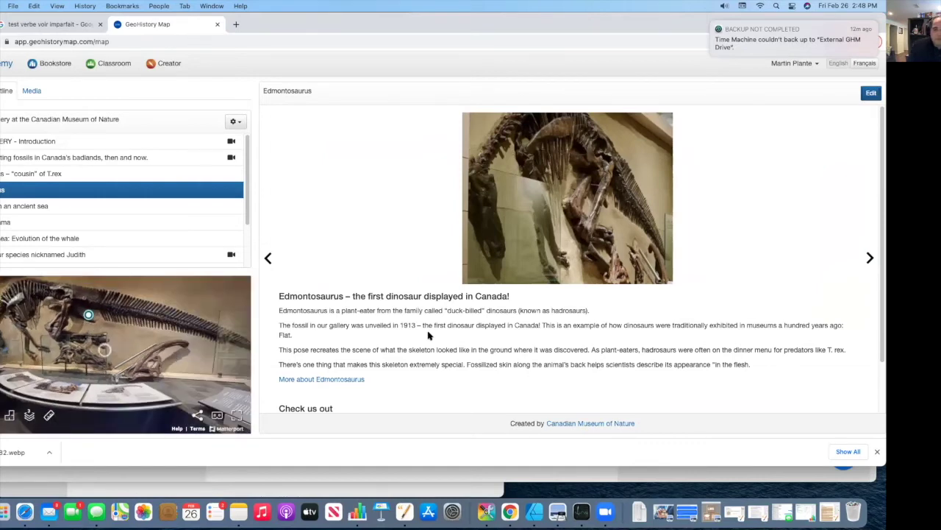
scroll(434, 333, "down", 2)
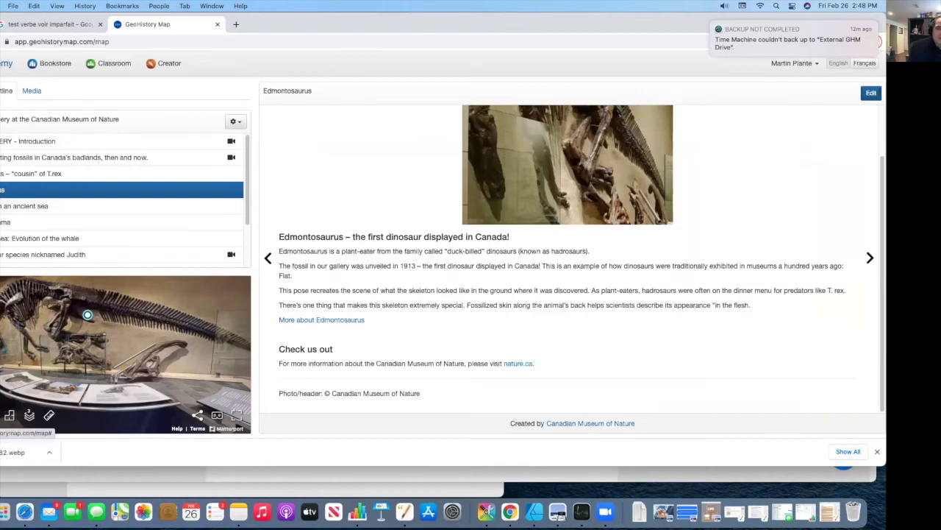
left_click(55, 62)
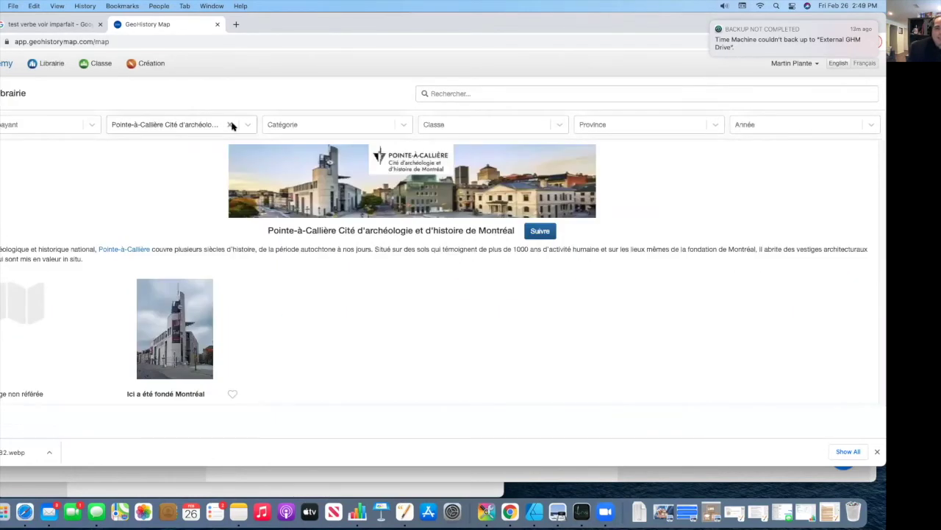
Filter lessons to Leçons GHM, Québec, 7e année / Sec. 1, and switch the site to English
left_click(231, 125)
left_click(229, 126)
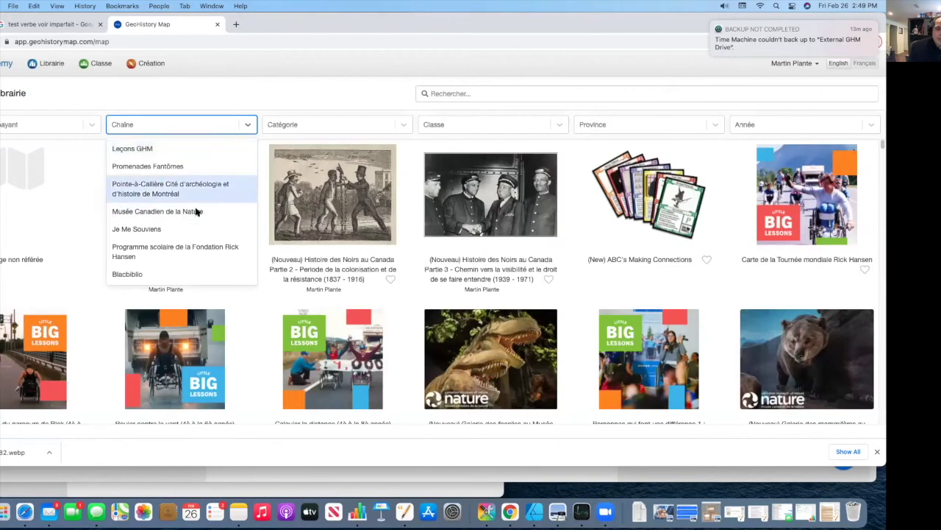
left_click(186, 150)
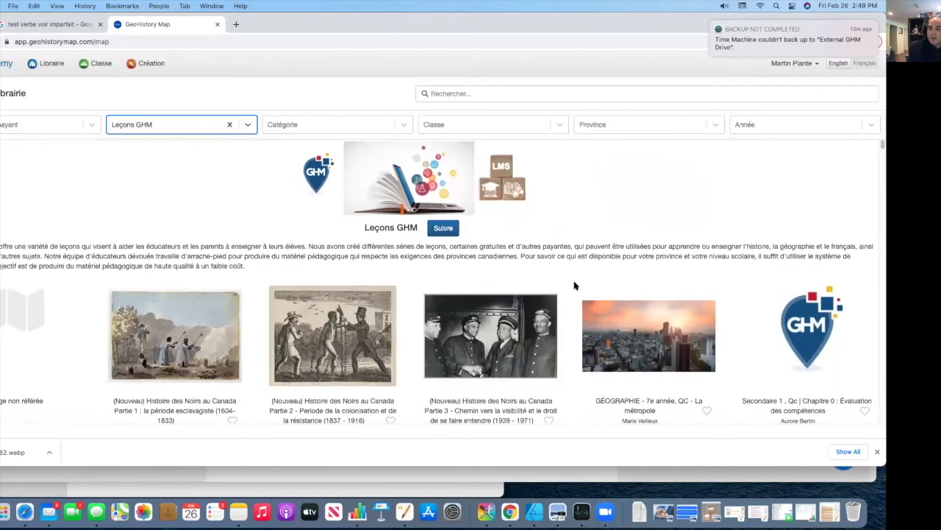
left_click(617, 126)
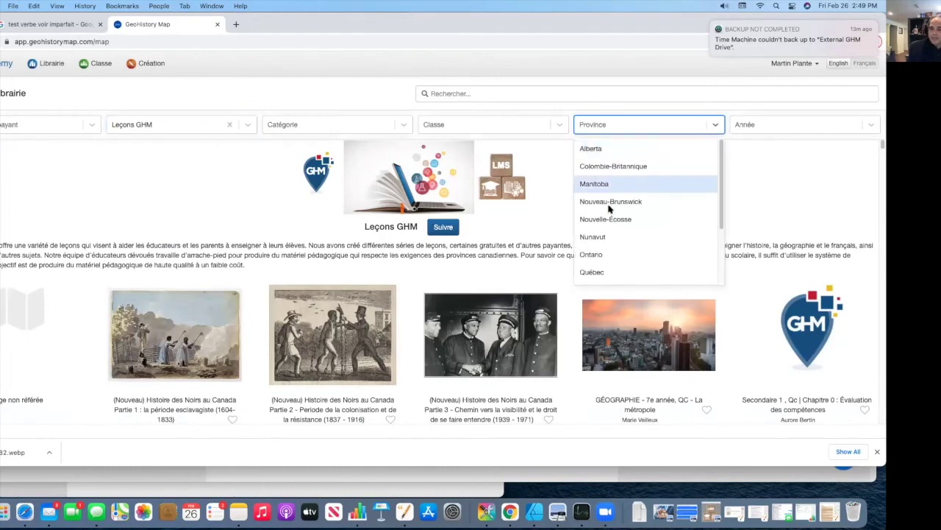
left_click(608, 271)
left_click(762, 122)
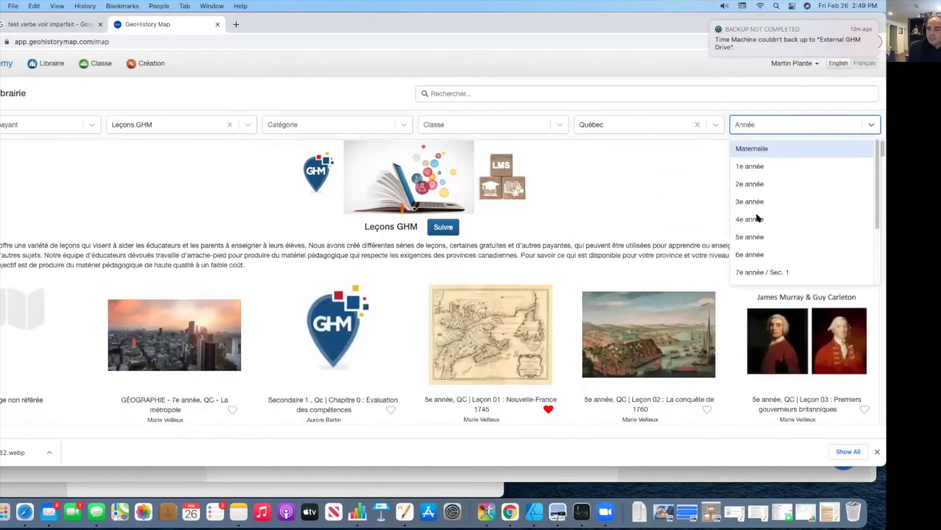
left_click(757, 272)
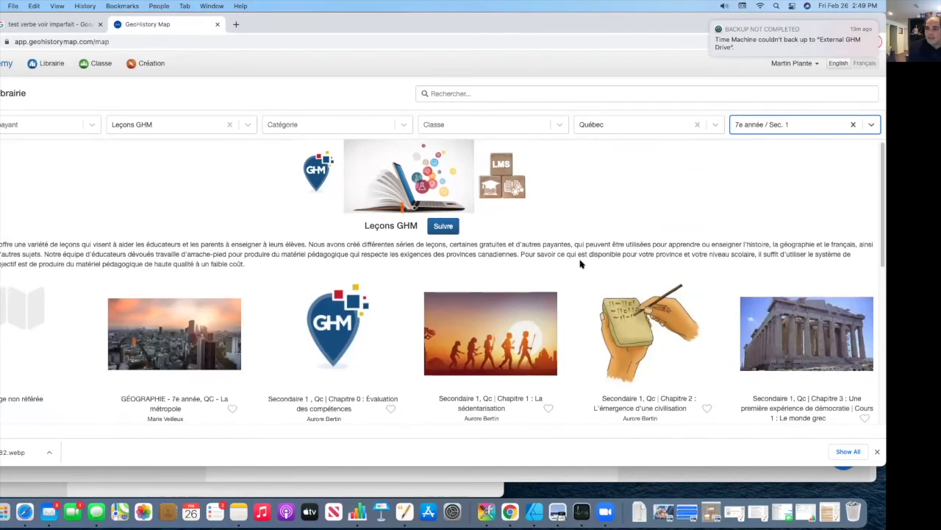
left_click(844, 65)
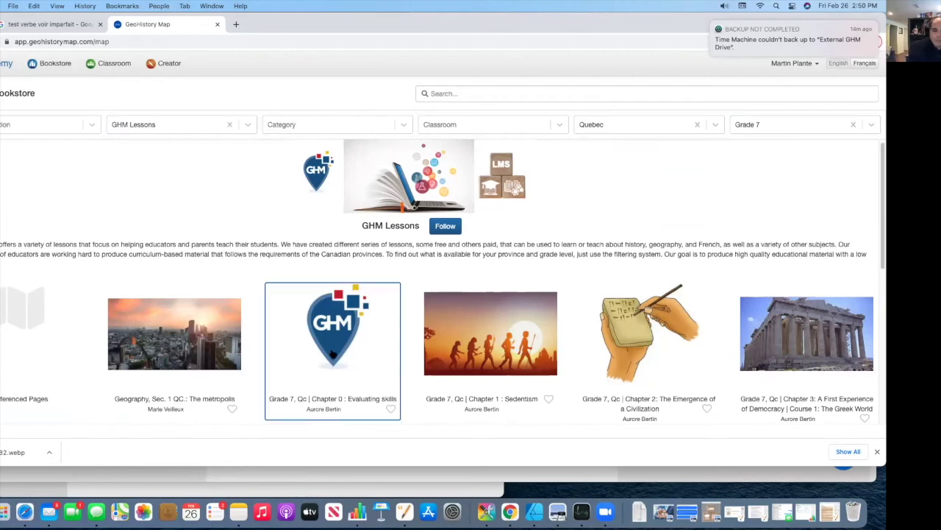
left_click(331, 335)
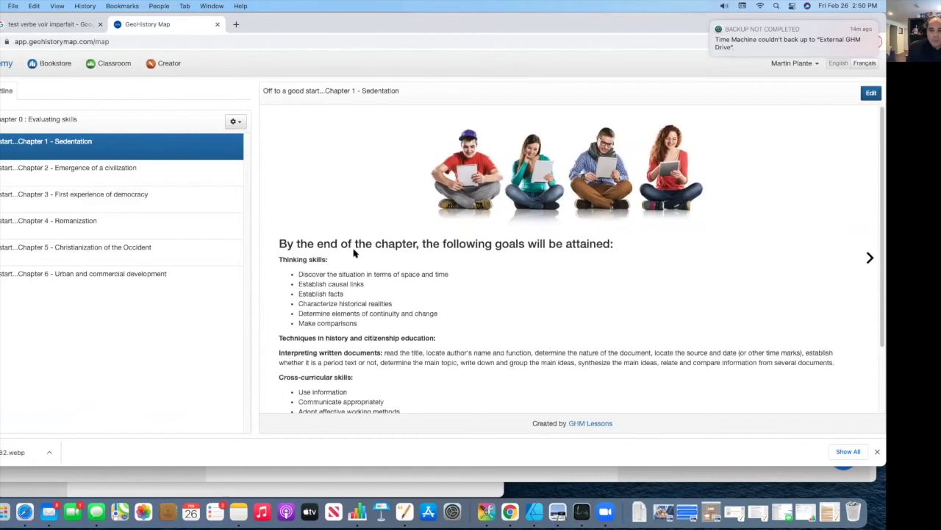
scroll(353, 254, "down", 2)
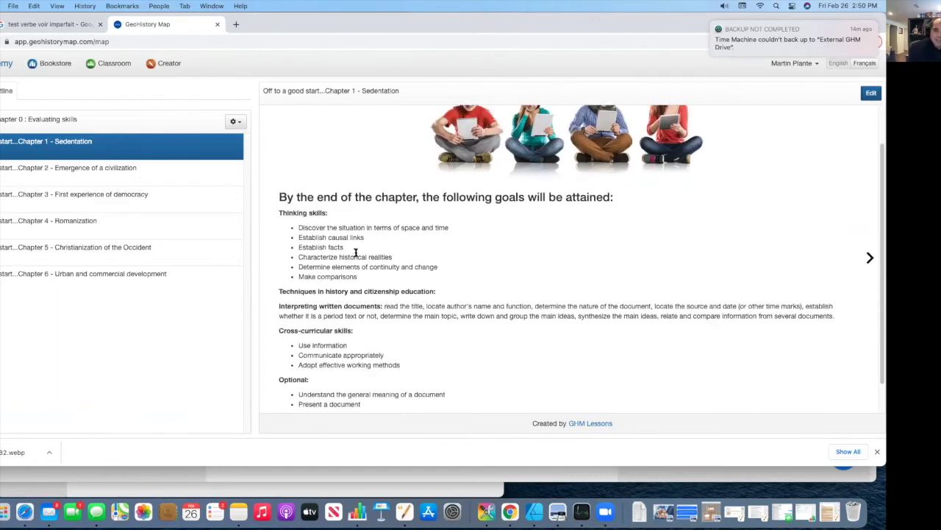
scroll(355, 252, "down", 2)
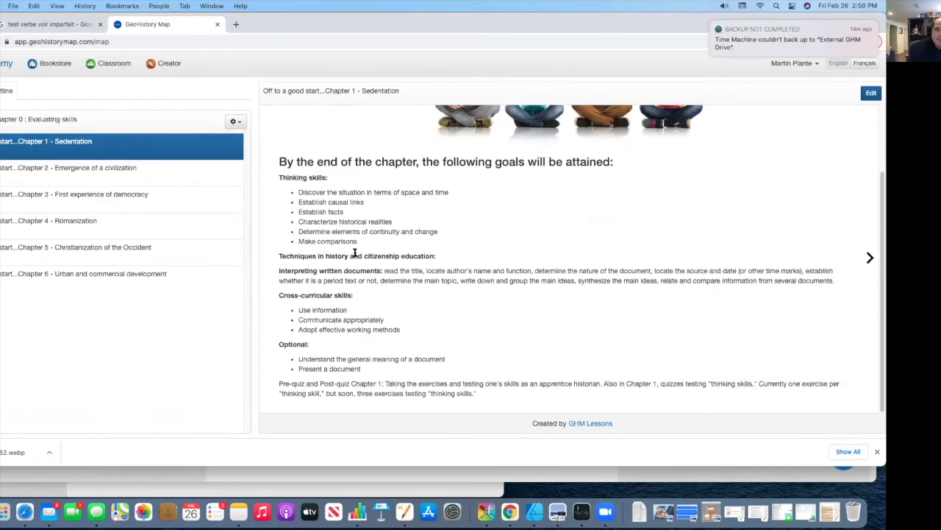
left_click(114, 177)
left_click(121, 200)
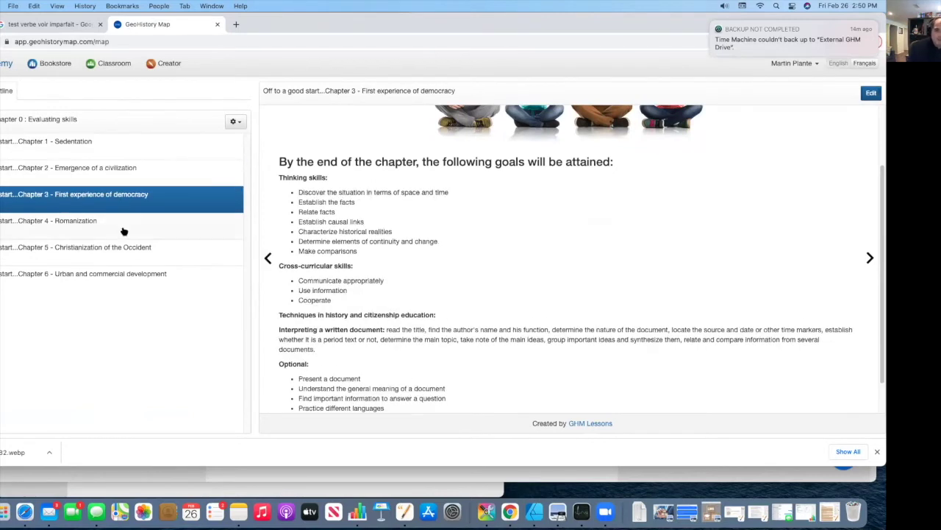
left_click(125, 229)
key("super+bracketleft")
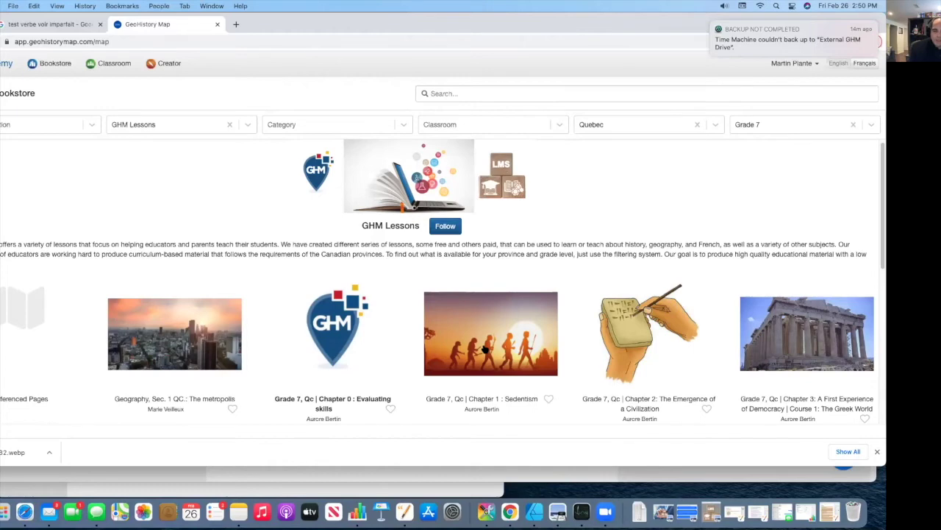
Open the Chapter 1 Sedentism lesson and zoom and pan its map east to Iraq and Kuwait
left_click(483, 348)
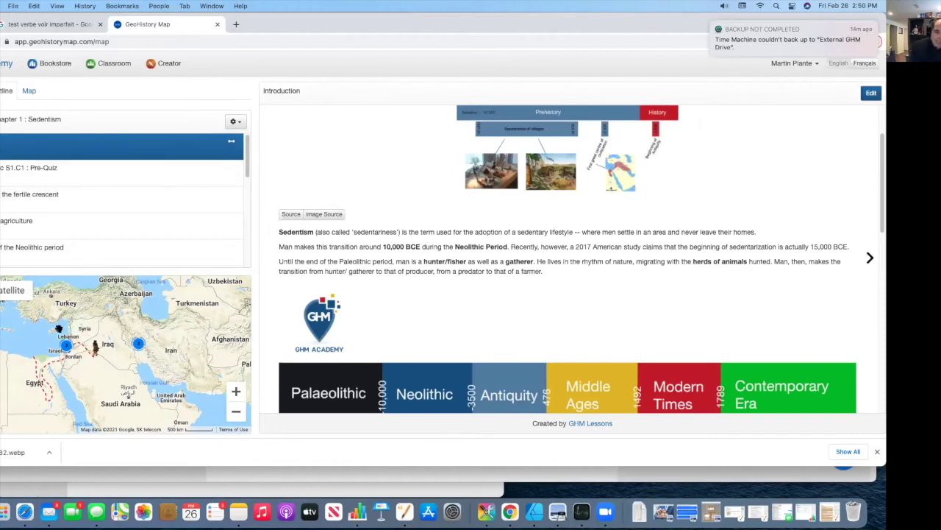
left_click_drag(89, 371, 124, 372)
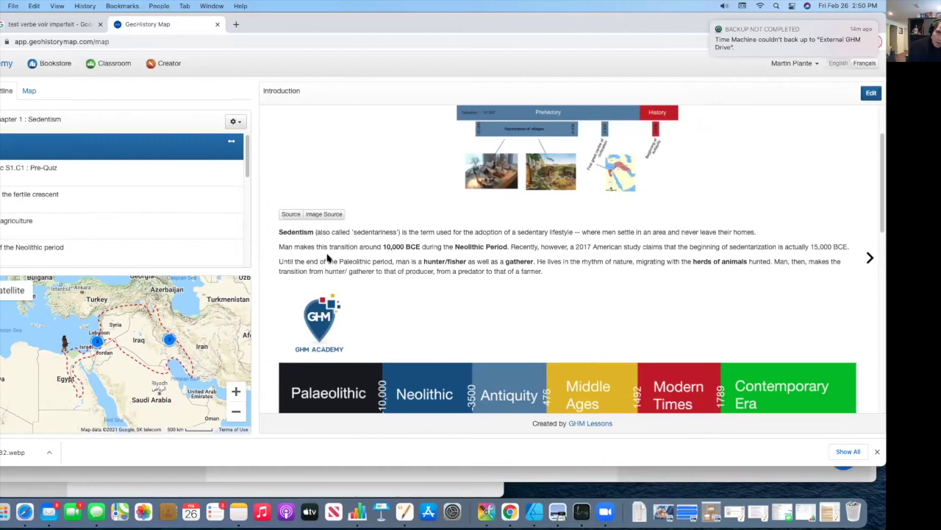
scroll(457, 276, "down", 5)
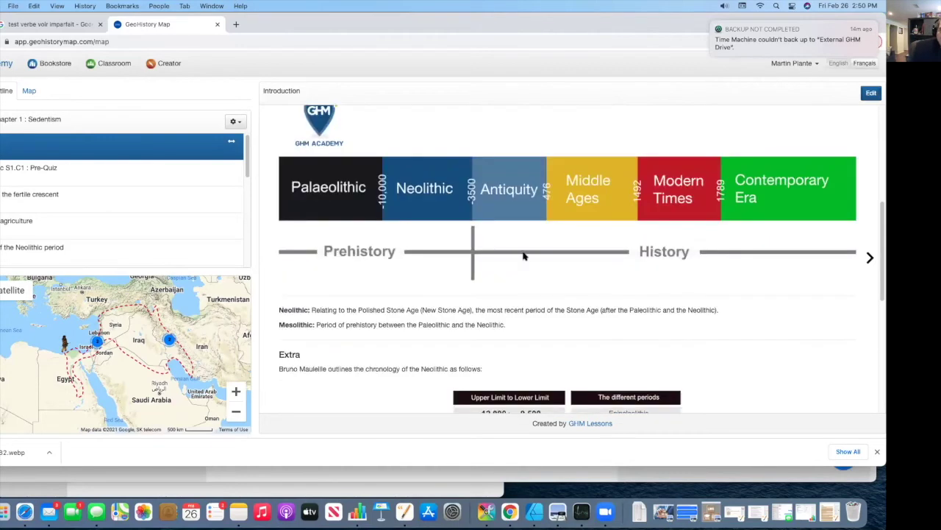
scroll(447, 284, "down", 9)
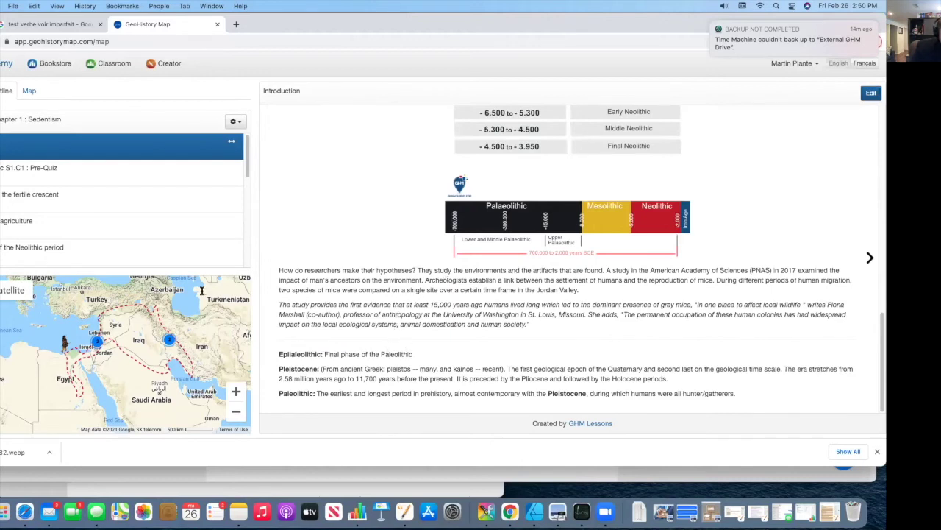
left_click(236, 392)
left_click_drag(132, 332, 149, 346)
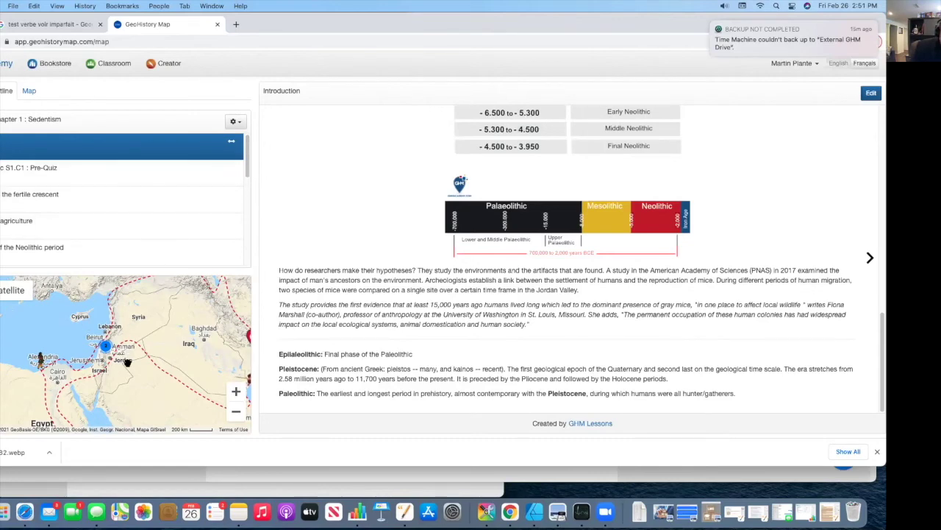
left_click_drag(126, 362, 85, 358)
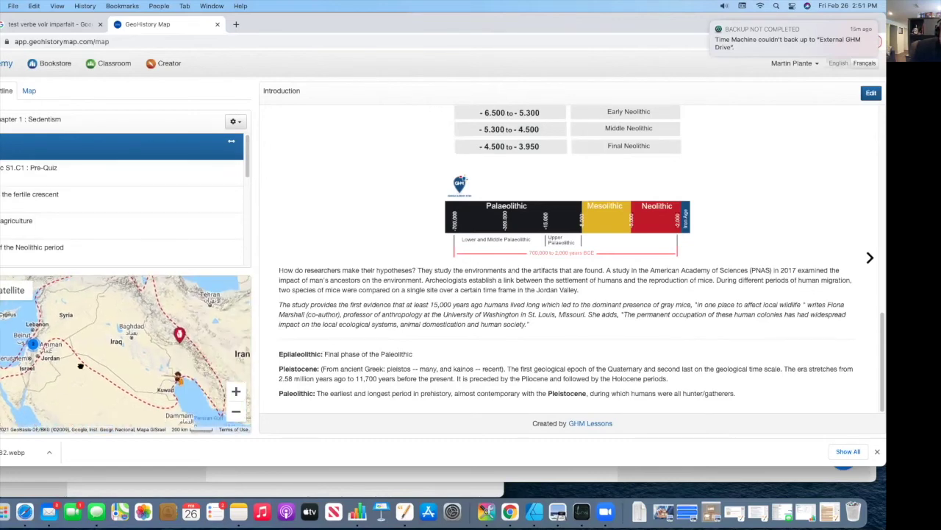
Expand the map, open the Kuwait marker's section, then return to the Bookstore listing
left_click(29, 91)
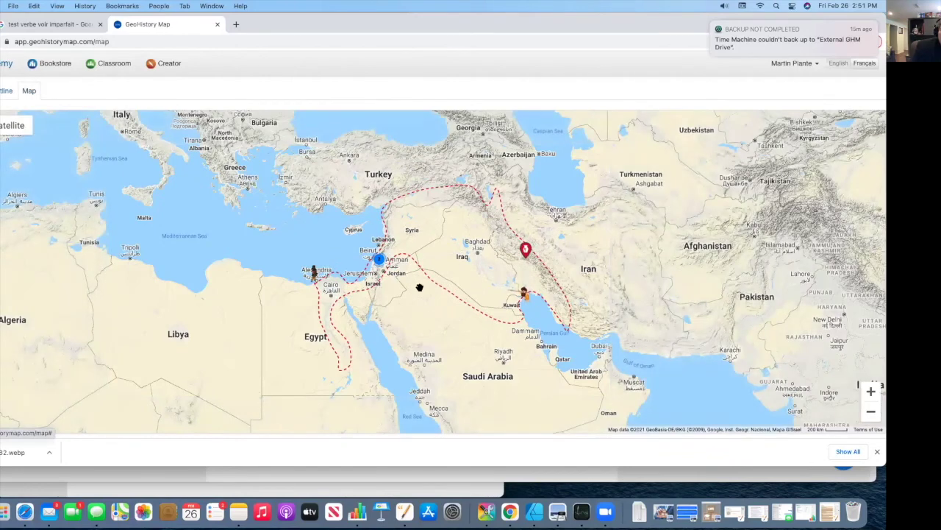
left_click(525, 295)
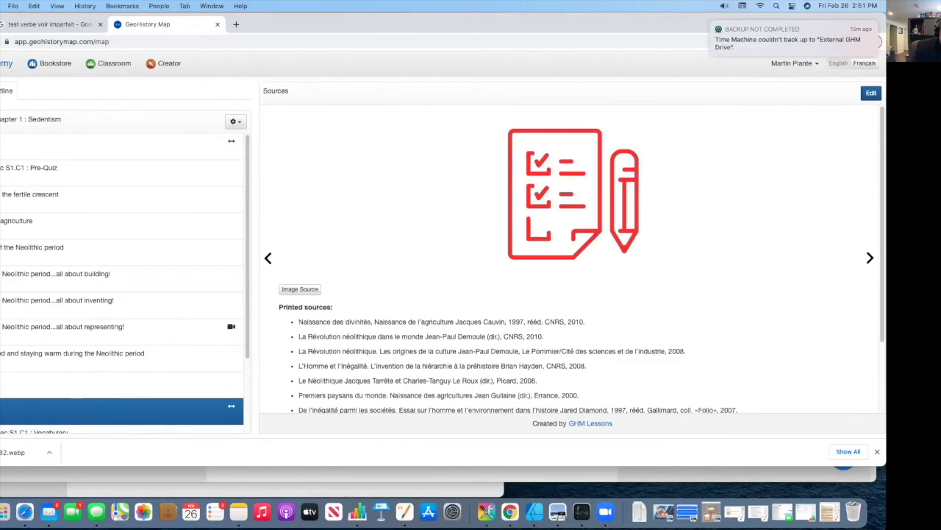
left_click(55, 63)
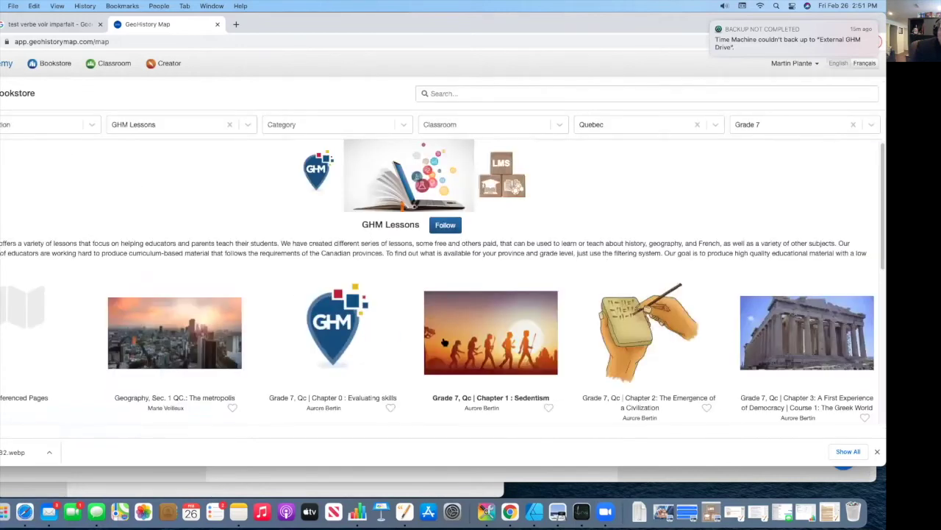
Open Chapter 1: Sedentism at its Mesopotamia: the fertile crescent page and scroll through it
left_click(445, 342)
left_click(69, 151)
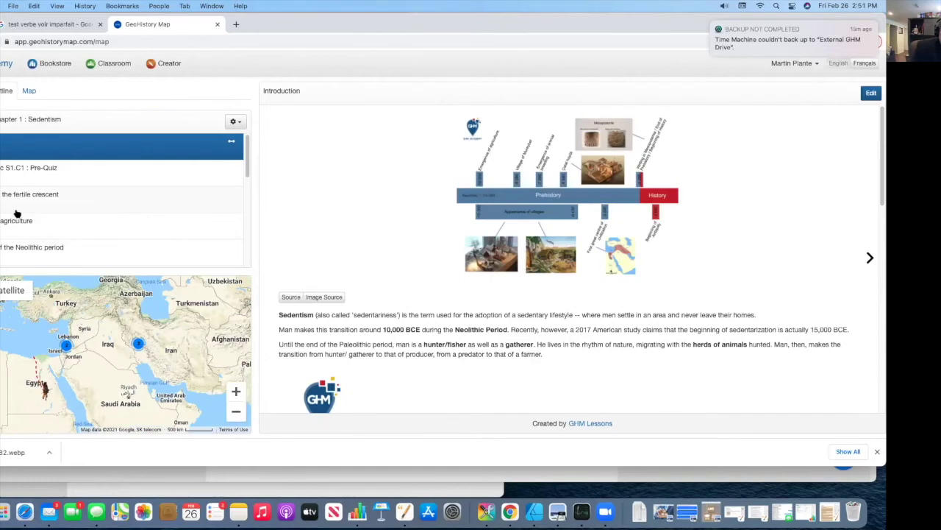
scroll(22, 234, "down", 5)
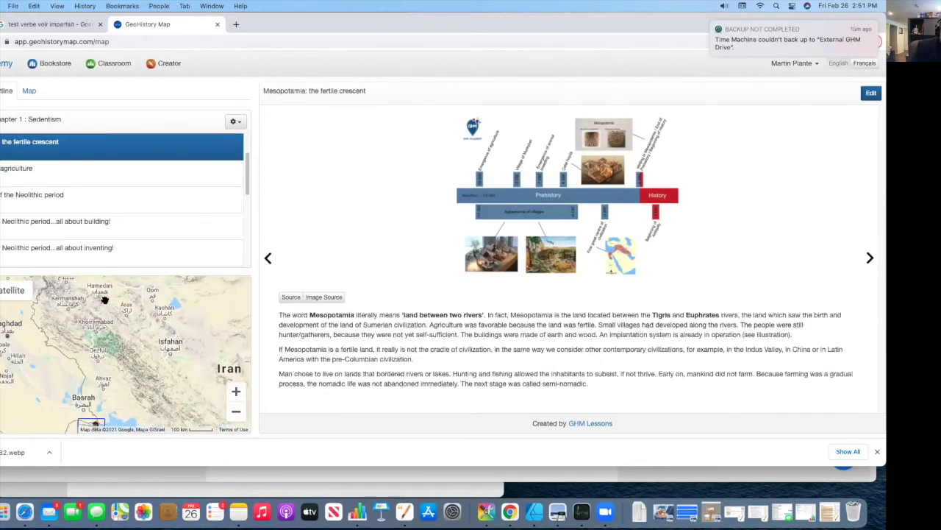
scroll(248, 154, "up", 2)
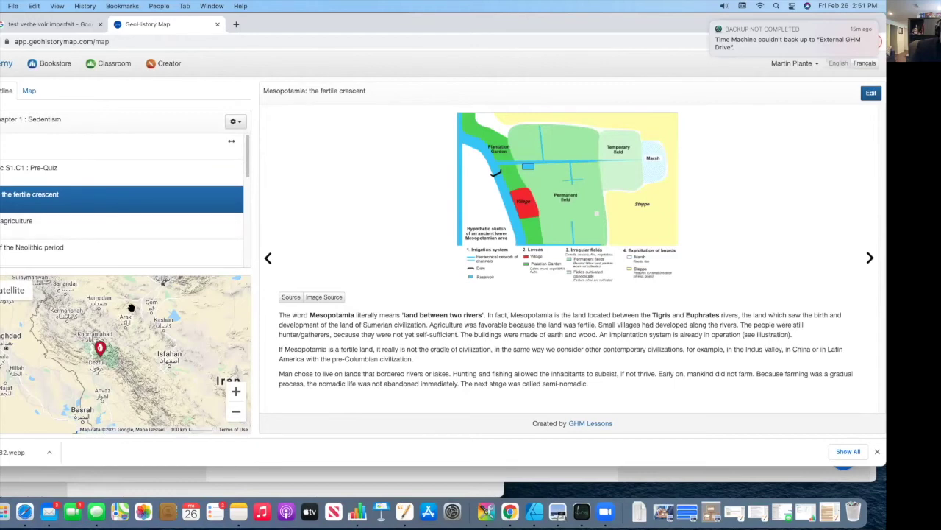
left_click(51, 177)
scroll(456, 329, "down", 15)
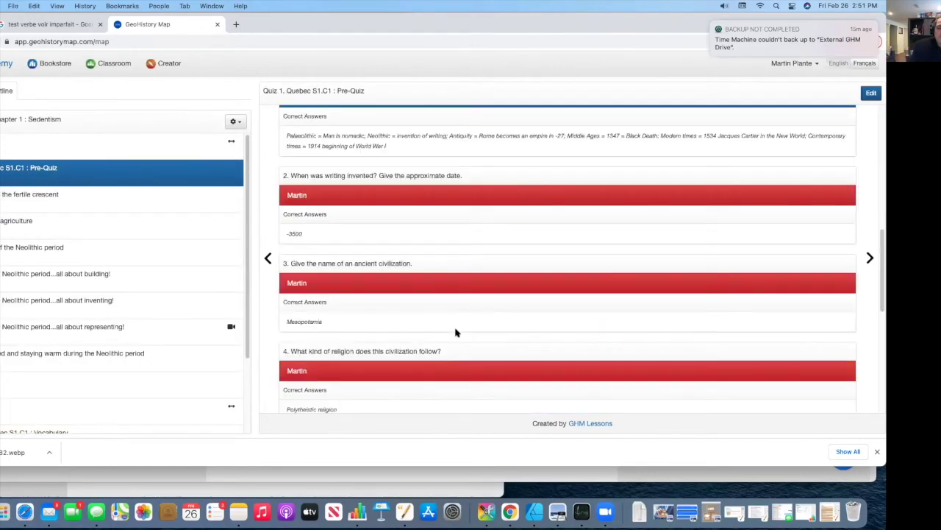
scroll(451, 332, "up", 15)
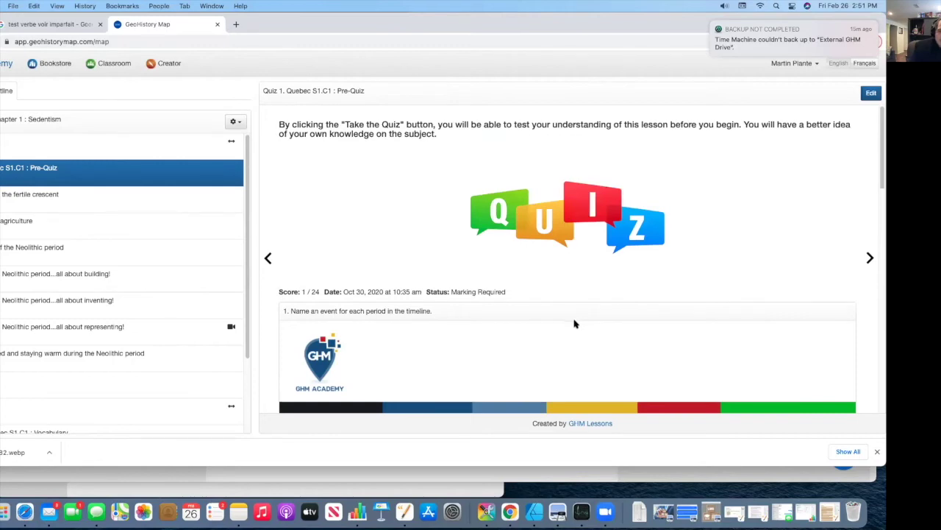
scroll(575, 324, "down", 15)
scroll(597, 318, "up", 15)
scroll(593, 321, "down", 5)
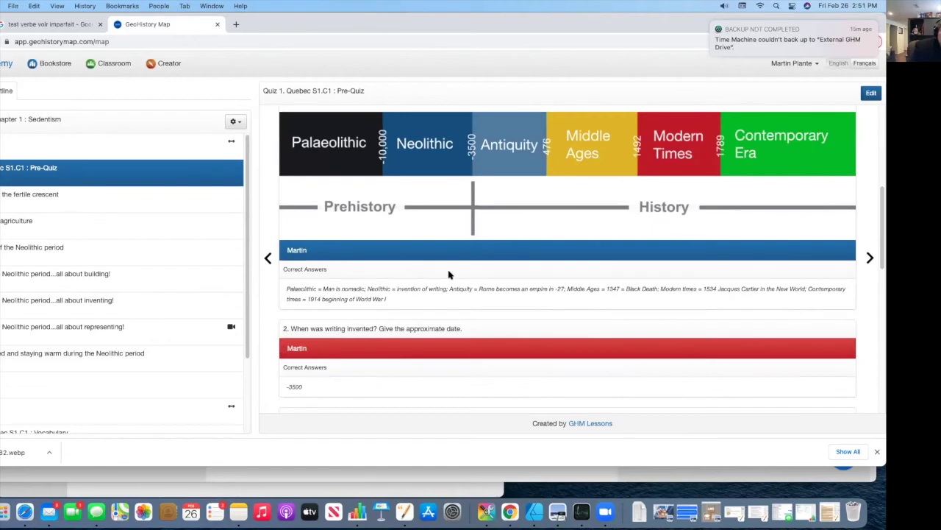
left_click_drag(311, 250, 286, 249)
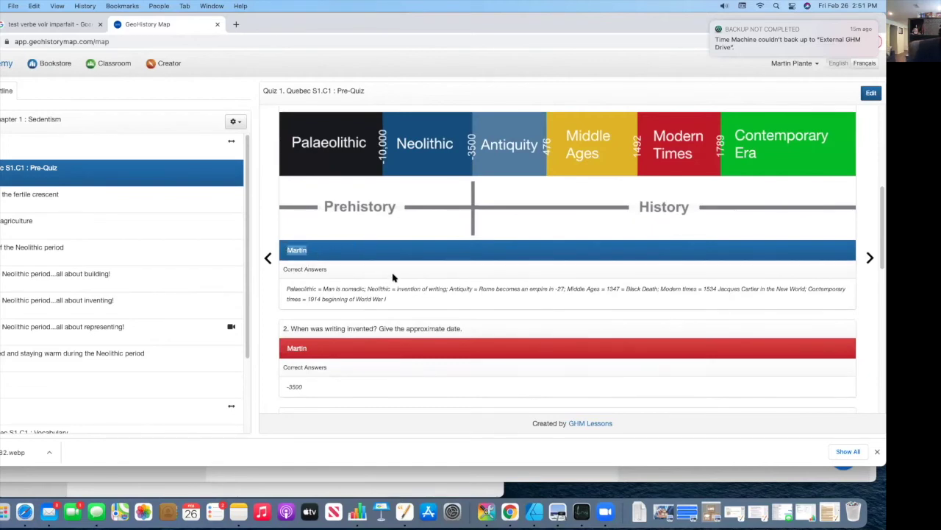
left_click_drag(400, 298, 286, 284)
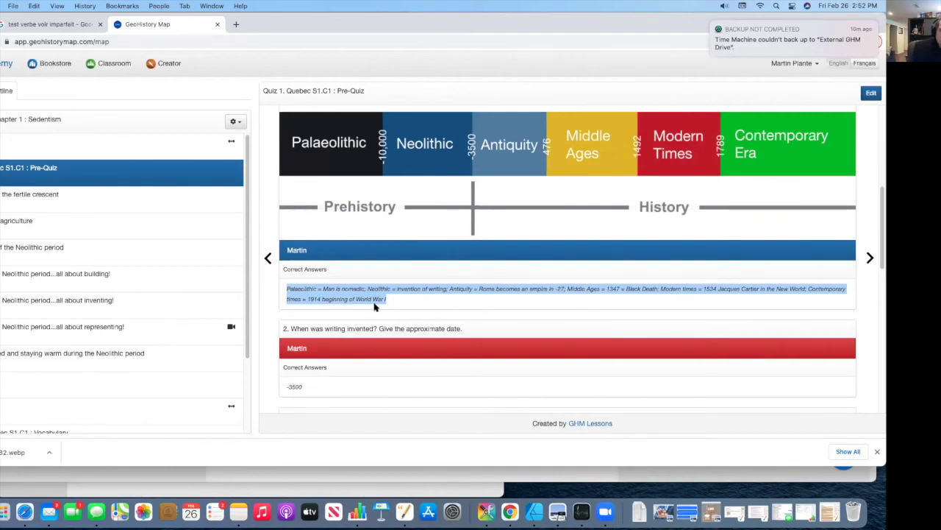
left_click(107, 197)
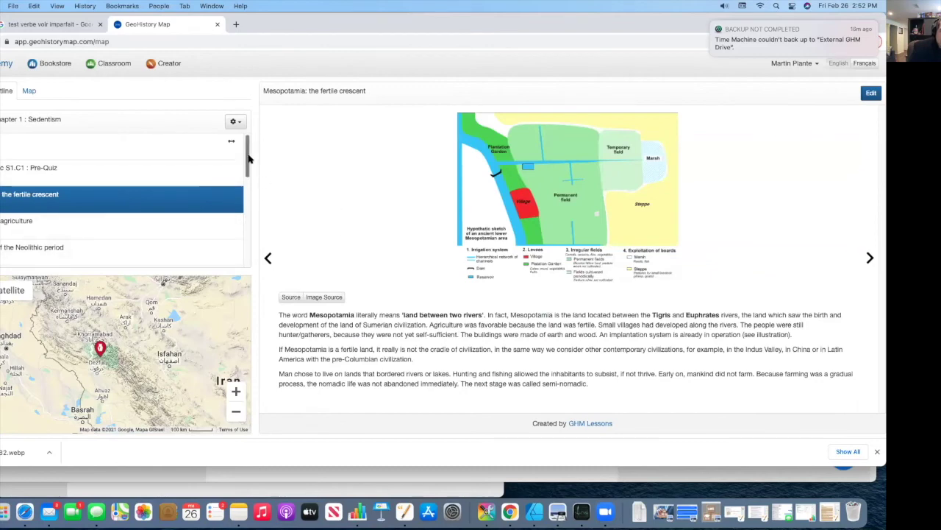
Scroll down and back up through the Quebec Grade 7 lesson cards, Chapters 0 to 6
scroll(247, 156, "down", 1)
scroll(247, 156, "up", 1)
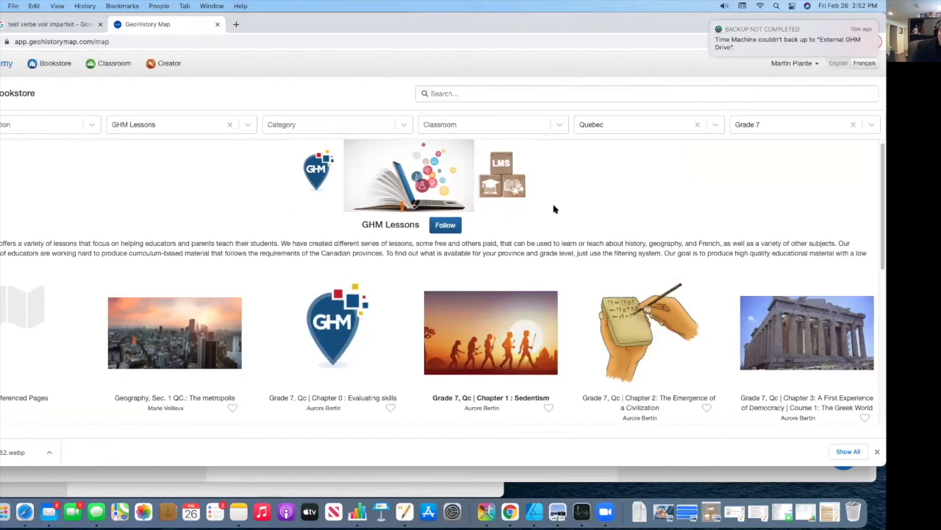
scroll(491, 300, "down", 3)
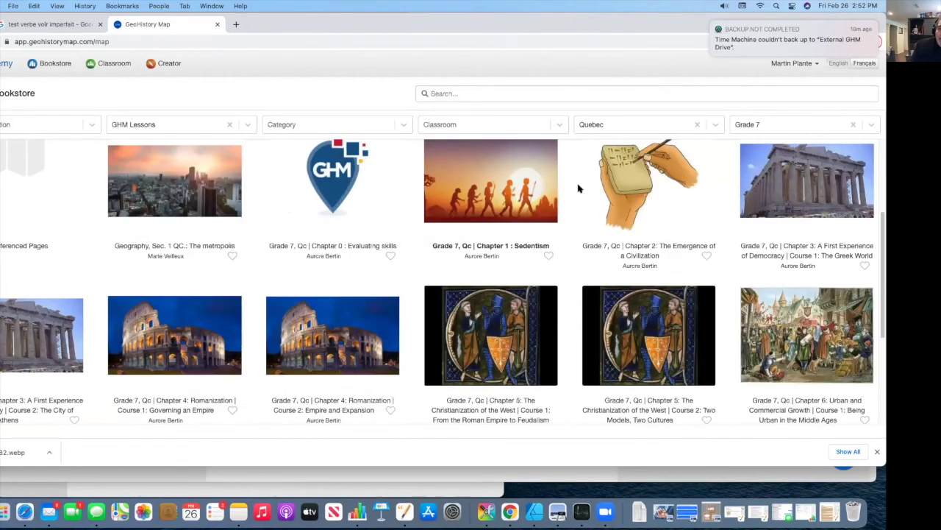
scroll(584, 195, "up", 3)
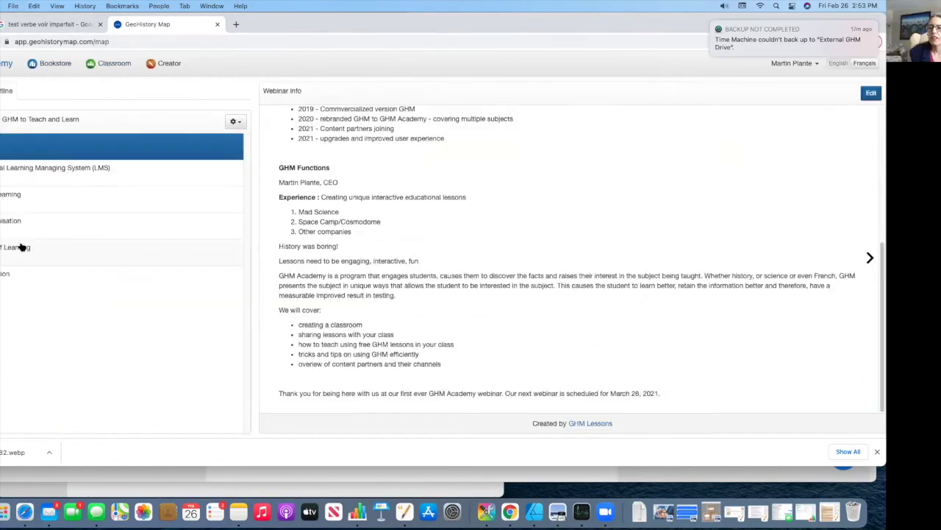
Open the Different Types of Learning slide, then bring the browser back into focus
left_click(20, 247)
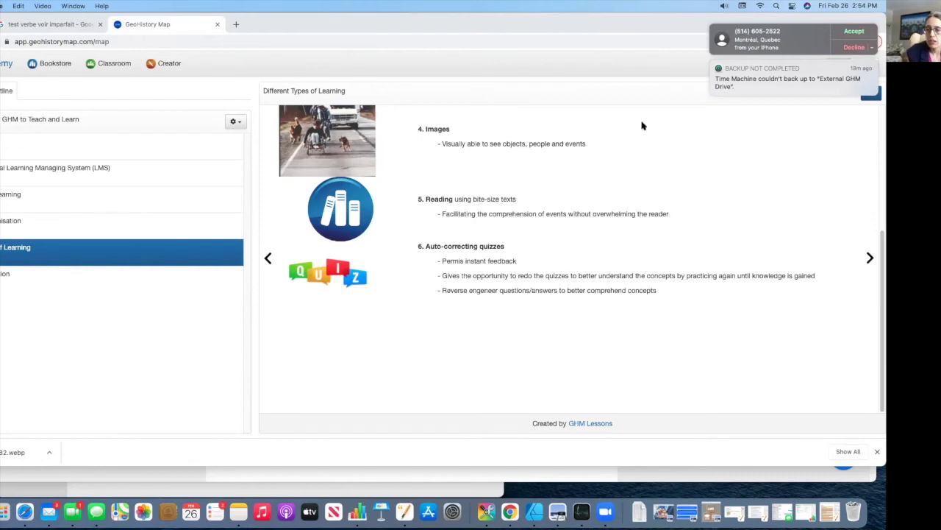
key("super+Tab")
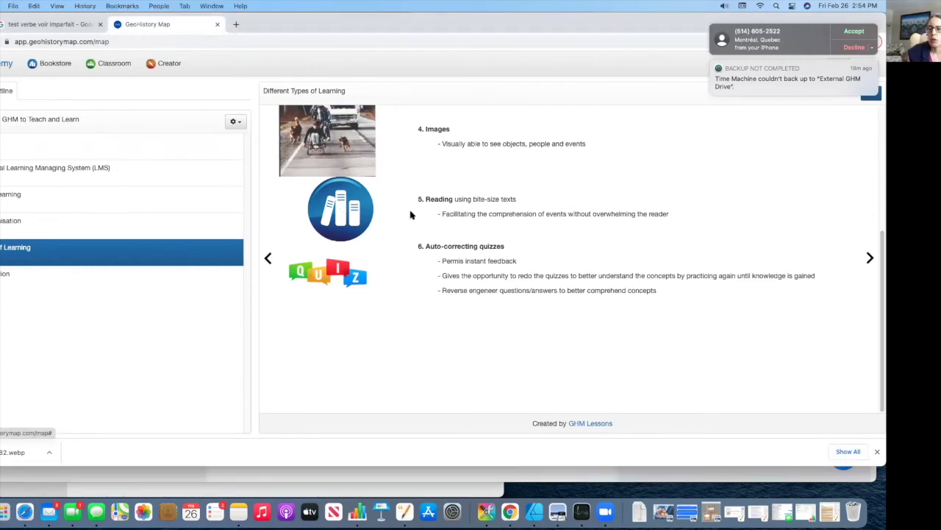
Back on the Creator grid, filter to Rick Hansen Foundation School Program and drop My Created Lessons
key("super+bracketleft")
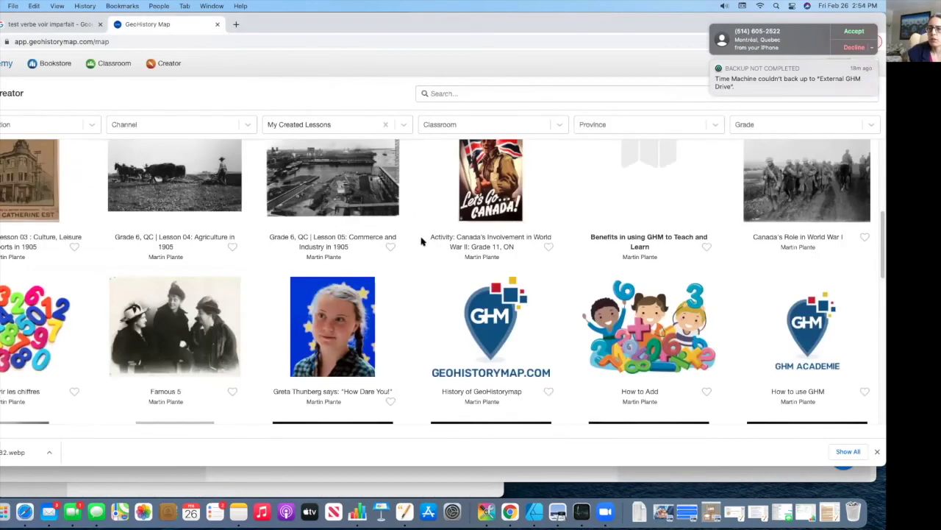
scroll(472, 223, "down", 5)
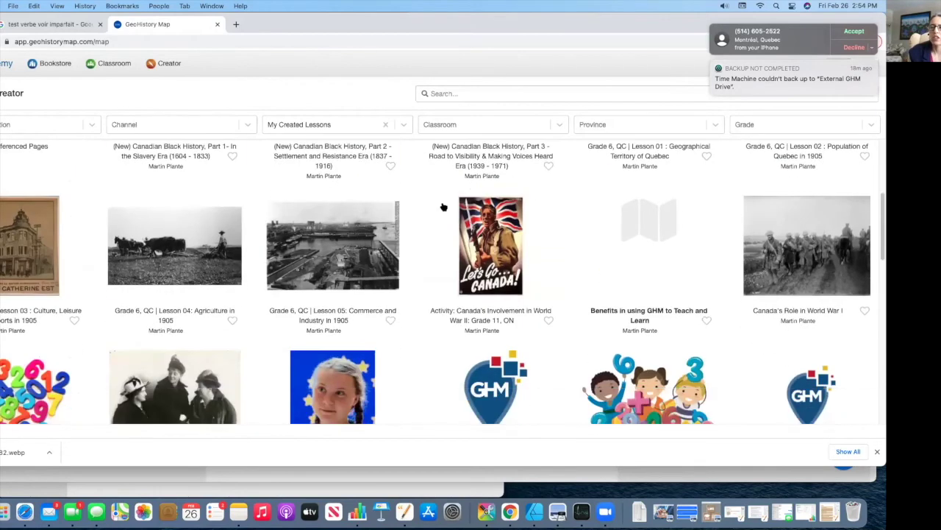
left_click(245, 126)
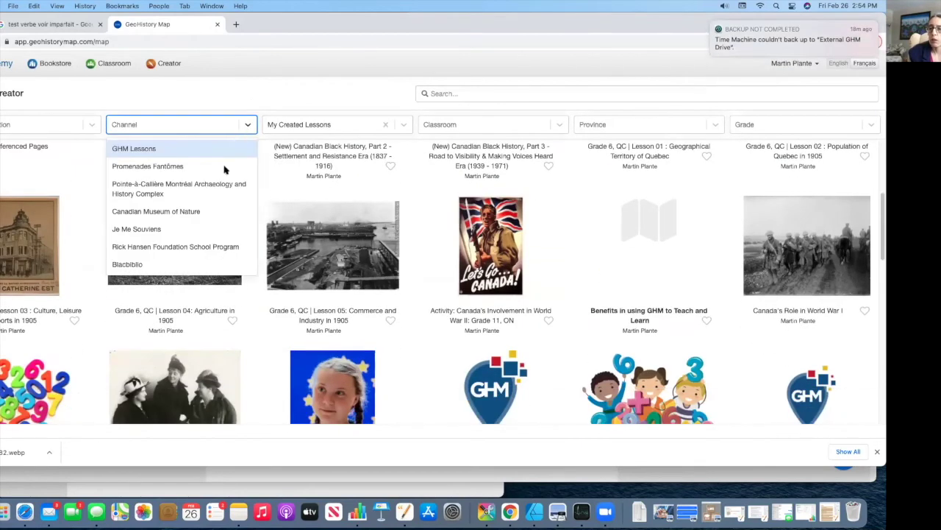
left_click(195, 247)
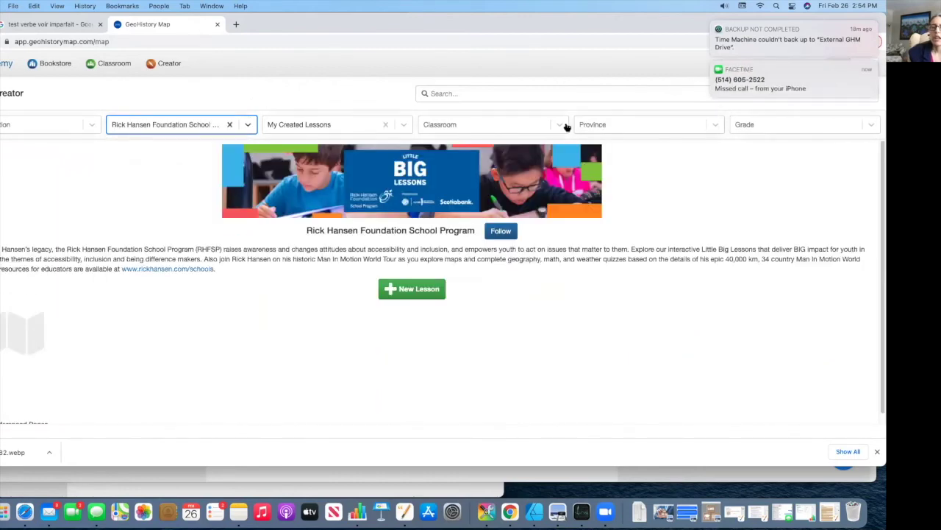
left_click(384, 125)
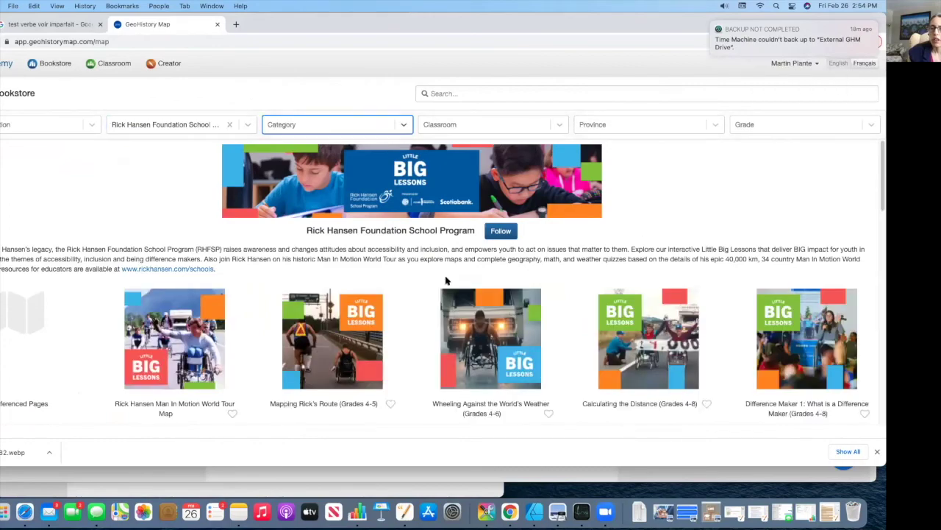
Scroll the Rick Hansen lessons, then clear the channel filter to list all lessons
scroll(445, 276, "down", 8)
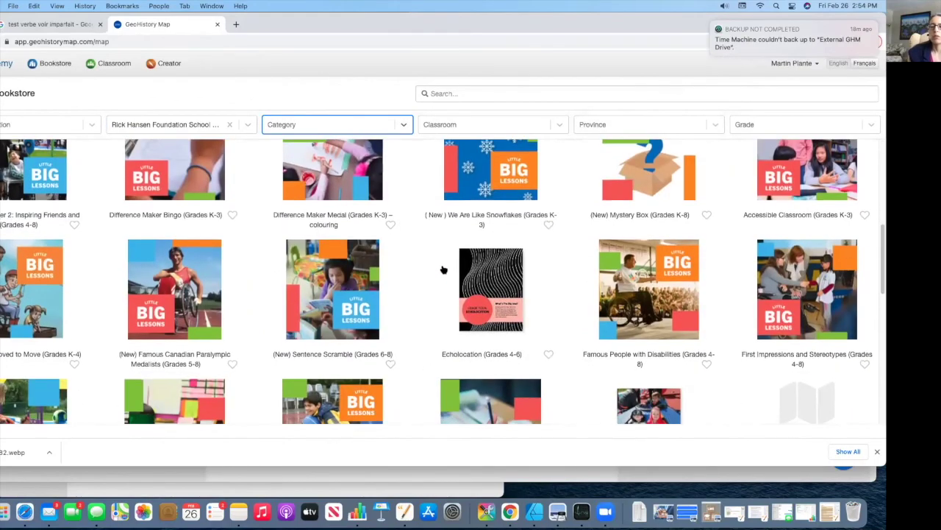
scroll(443, 270, "down", 10)
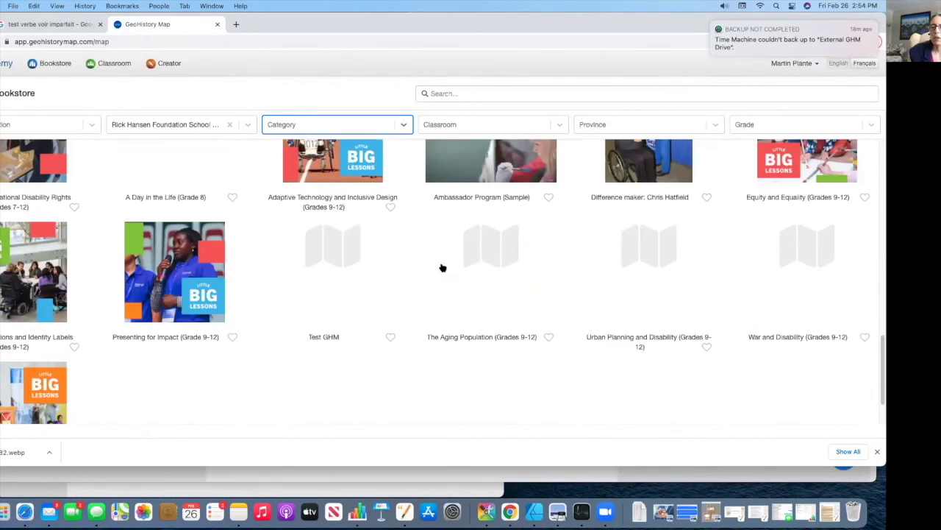
scroll(443, 268, "up", 15)
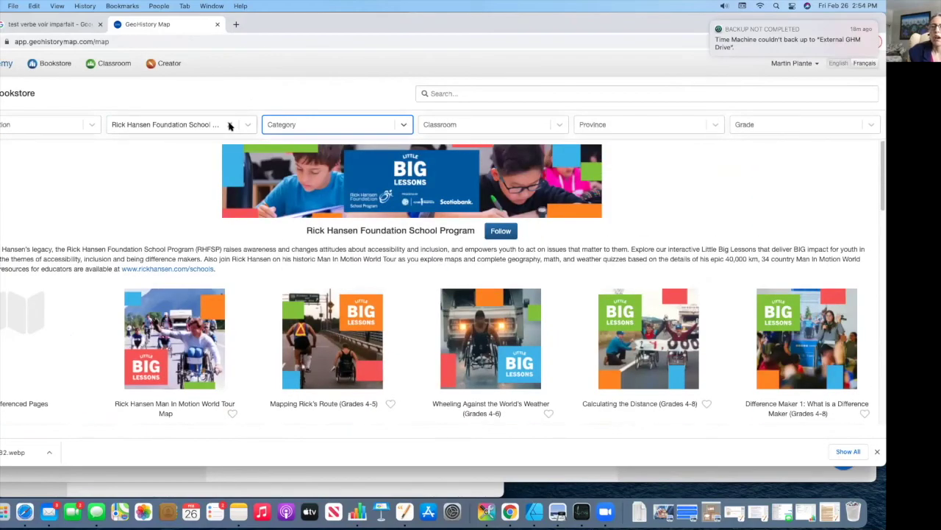
left_click(229, 125)
left_click(458, 94)
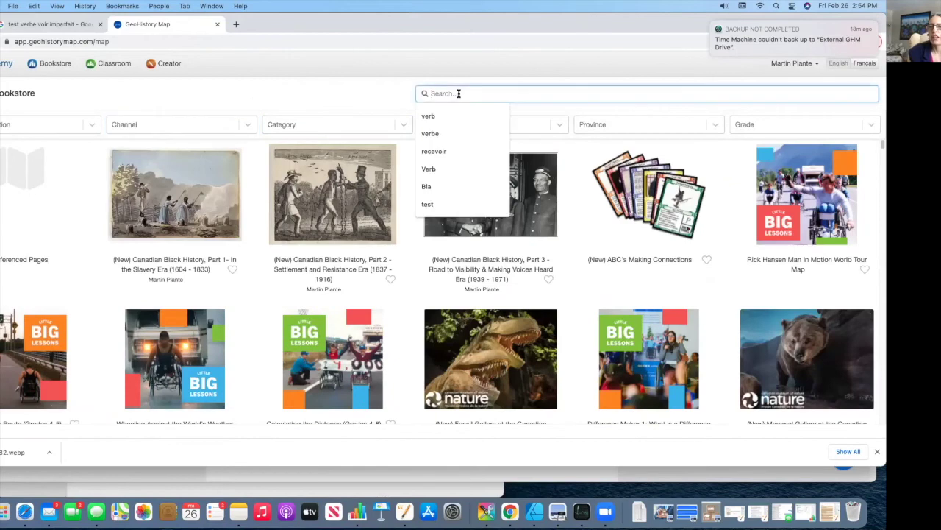
Filter lessons to the Black History category, clear the 'verb' search, and switch to French
left_click(439, 115)
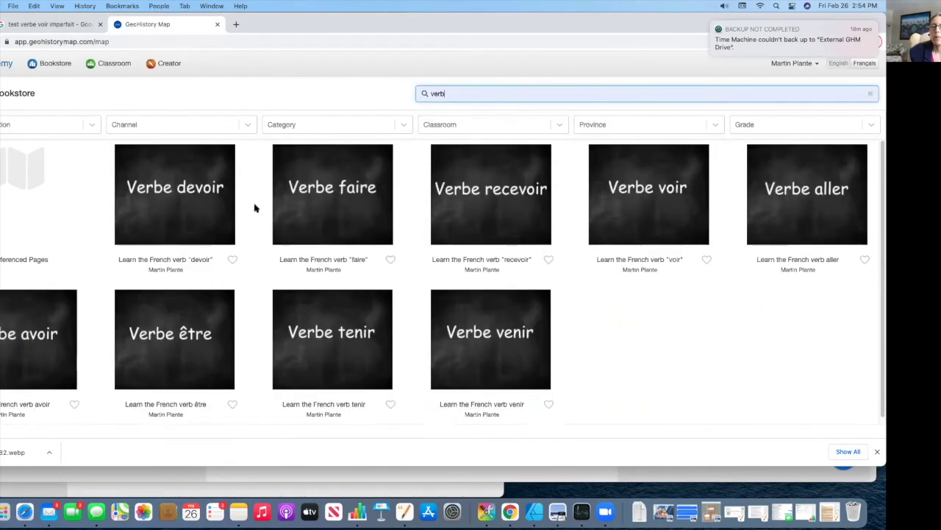
left_click(248, 127)
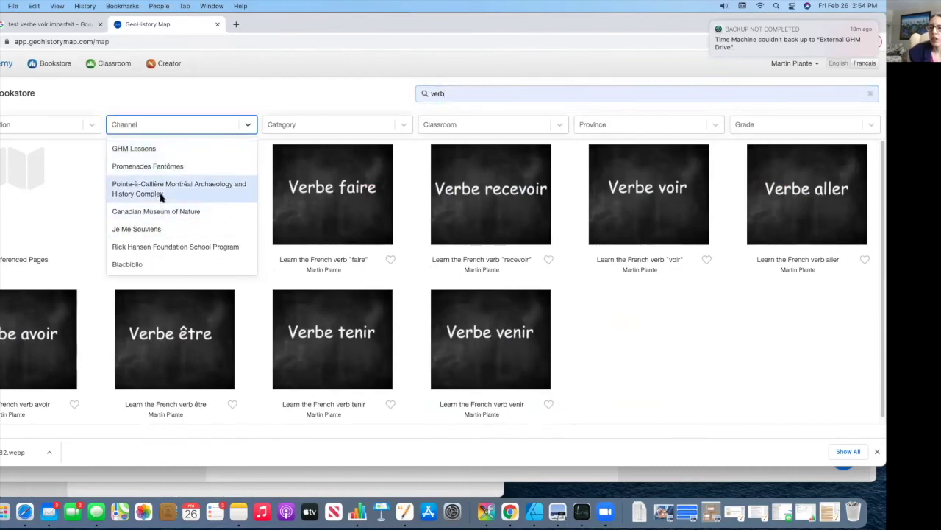
left_click(324, 129)
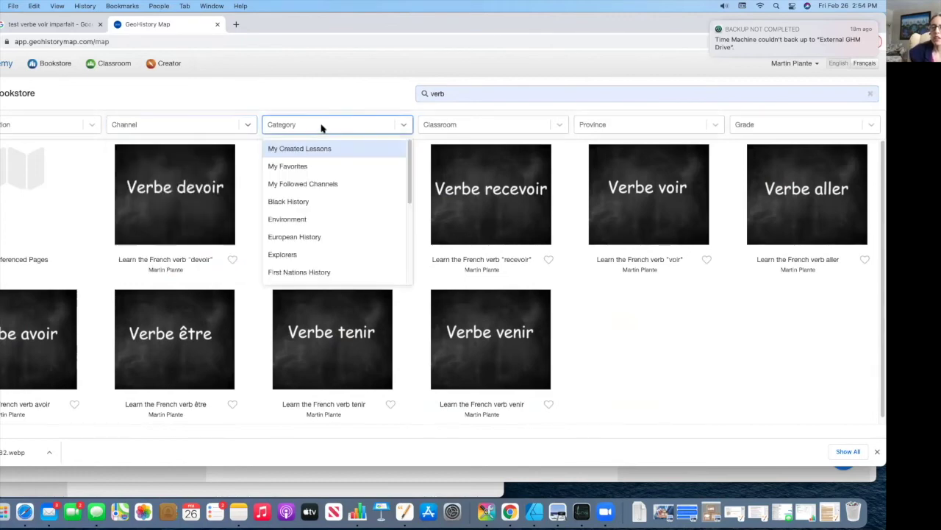
left_click(317, 202)
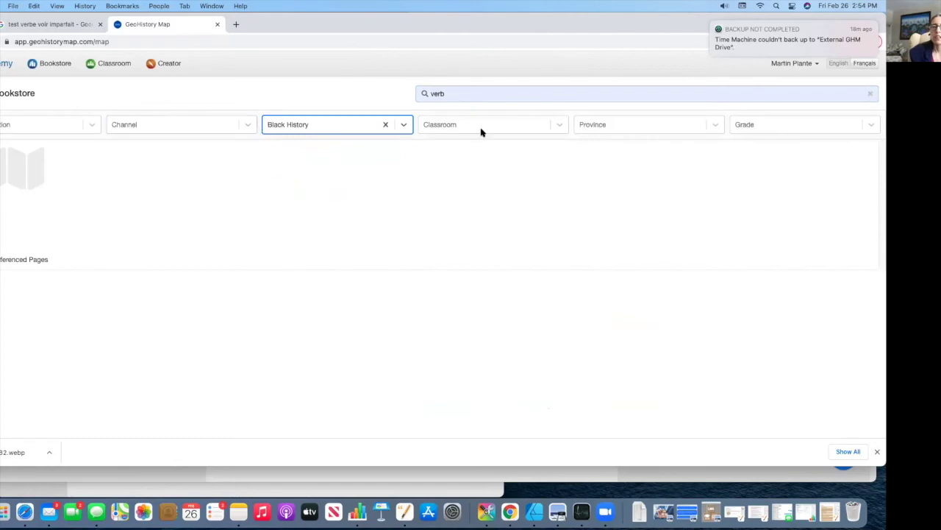
left_click(458, 94)
key("BackSpace")
key("BackSpace")
key("BackSpace")
key("BackSpace")
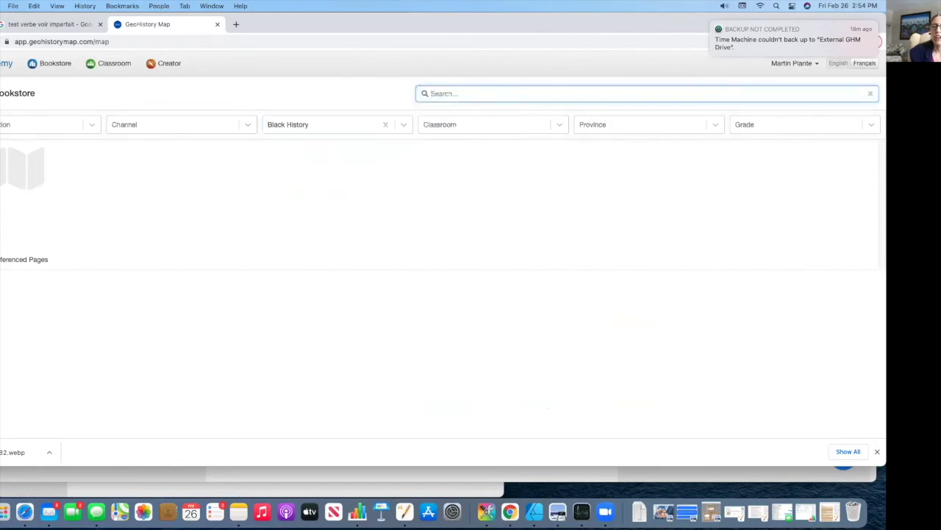
scroll(496, 253, "down", 2)
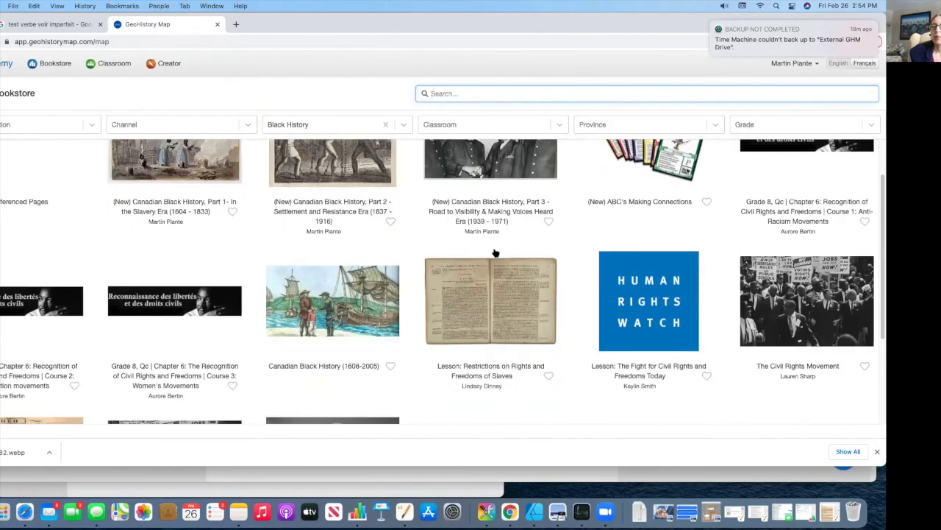
scroll(496, 253, "down", 5)
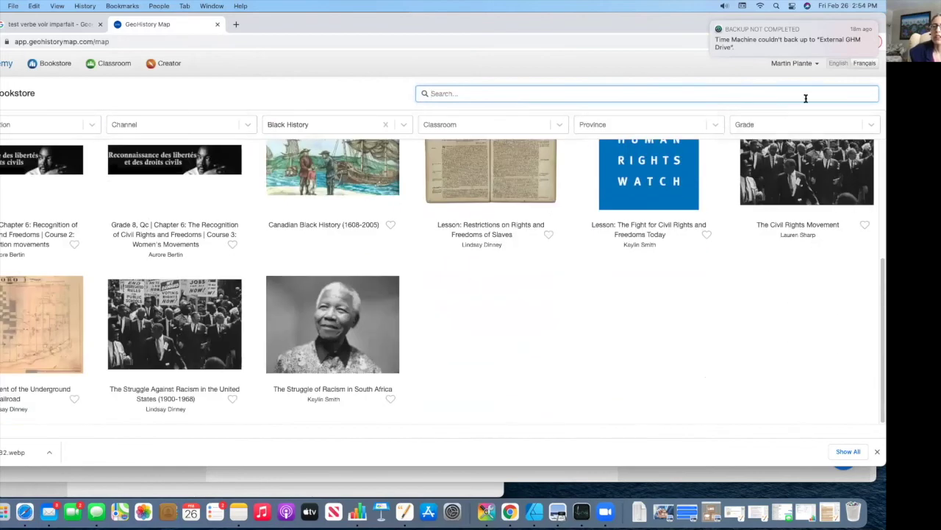
left_click(865, 63)
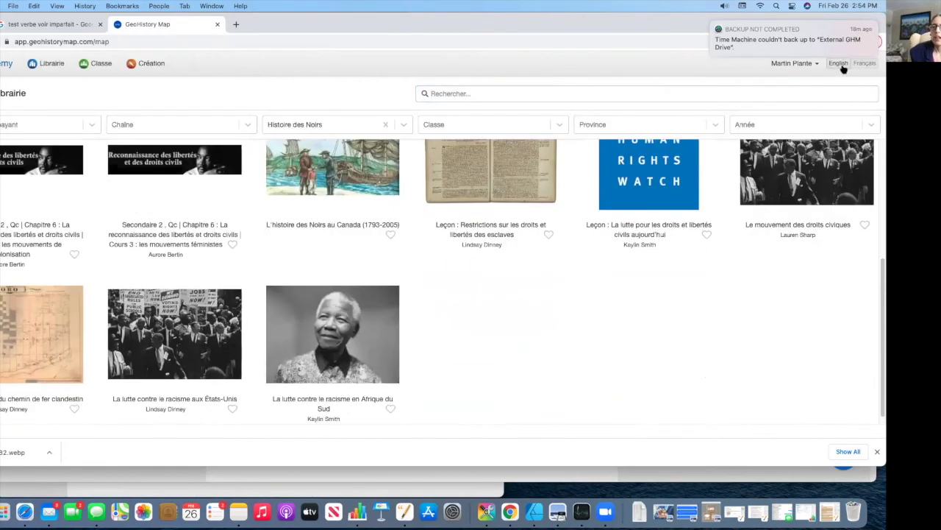
Replace the Black History category filter with United States History, leaving the site in English
left_click(865, 63)
left_click(391, 126)
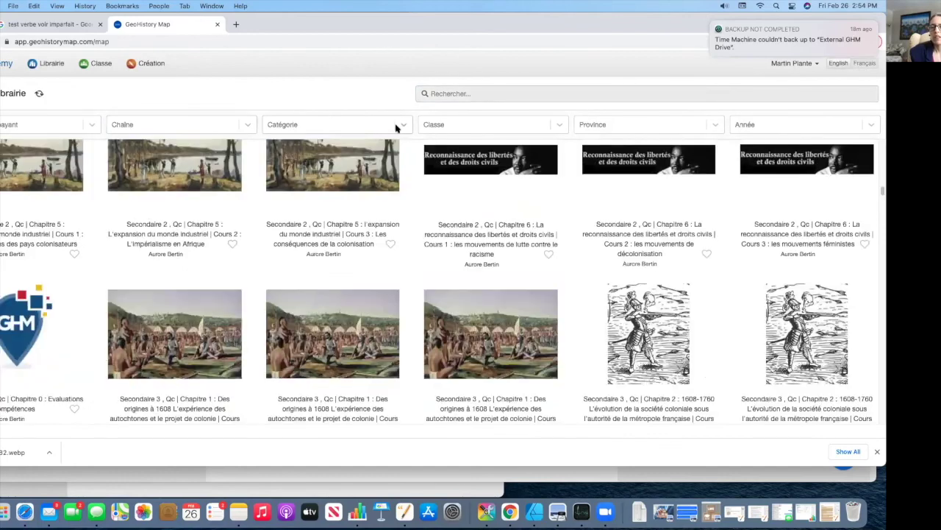
left_click(396, 128)
scroll(370, 214, "down", 1)
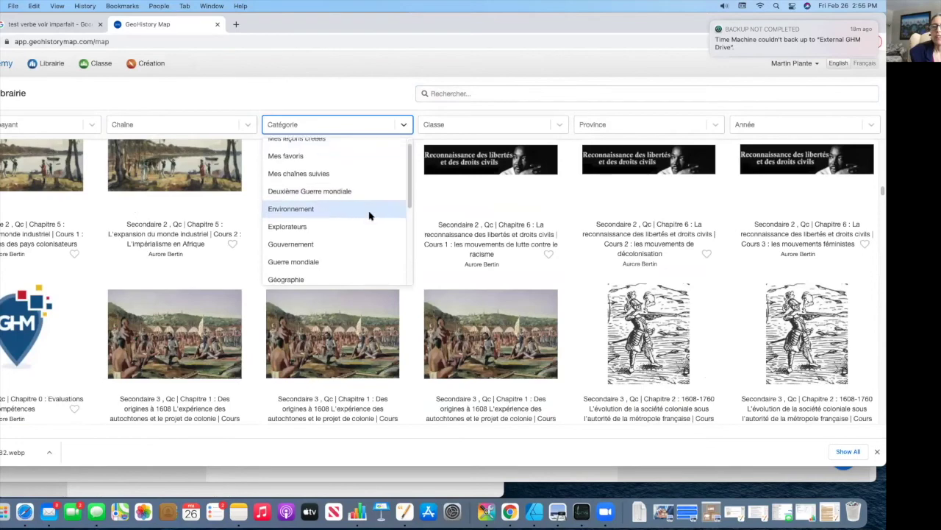
scroll(370, 215, "down", 5)
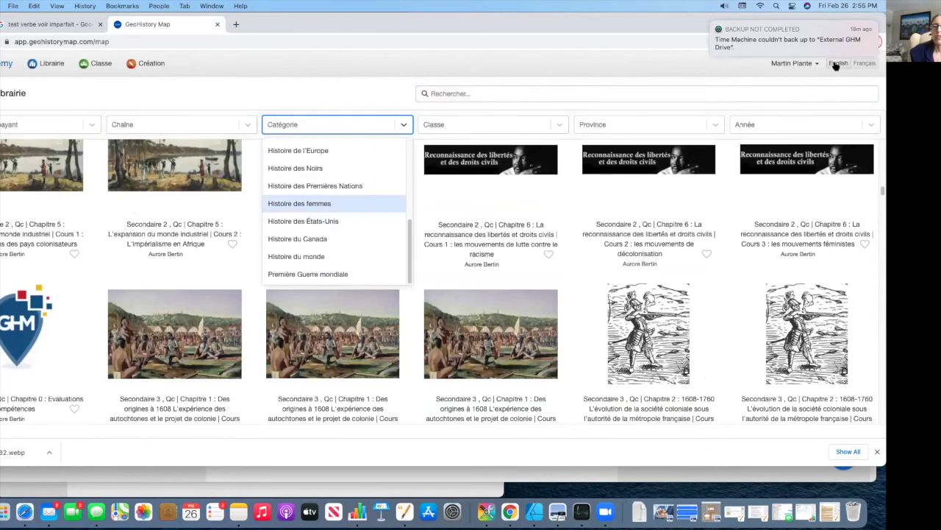
left_click(839, 63)
left_click(404, 130)
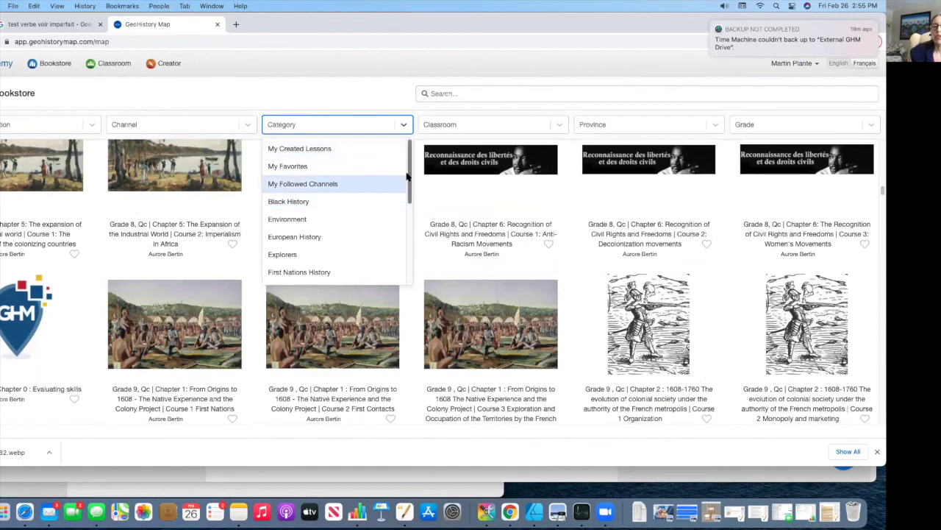
left_click_drag(406, 177, 402, 242)
left_click(330, 253)
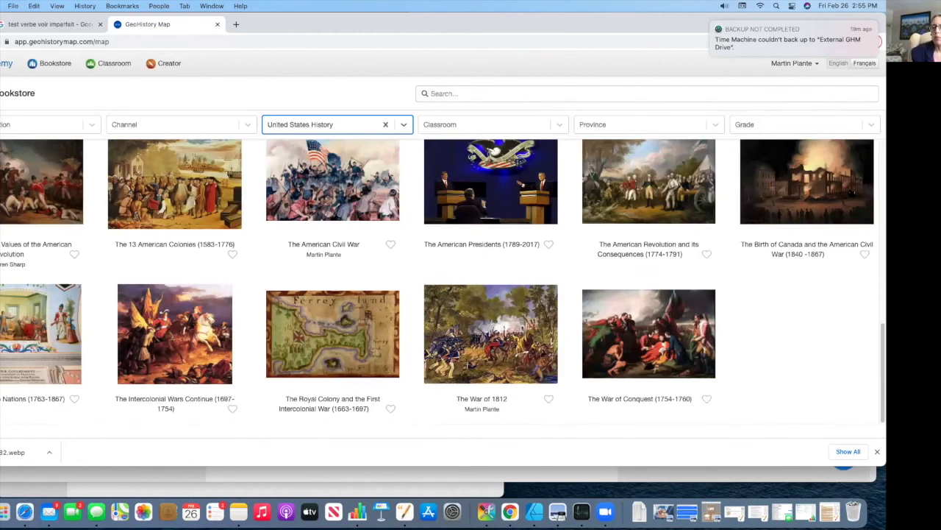
left_click(865, 63)
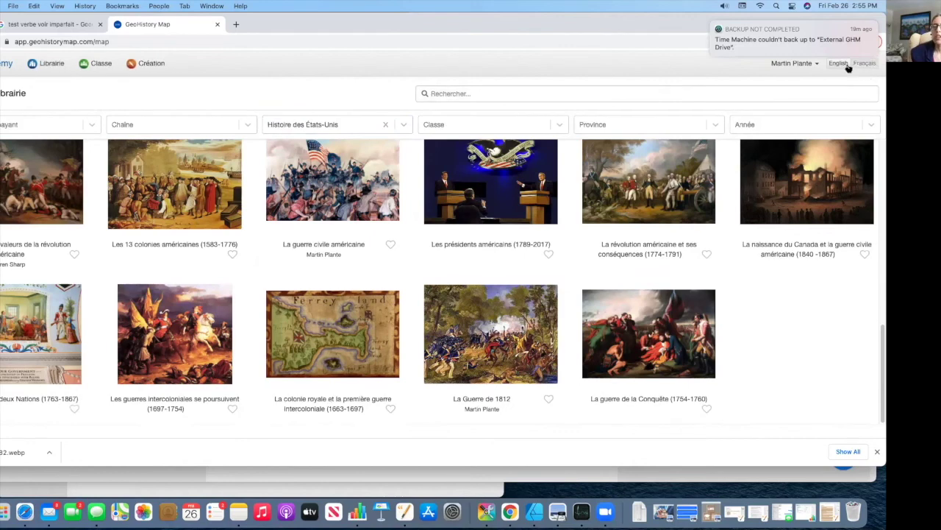
left_click(838, 63)
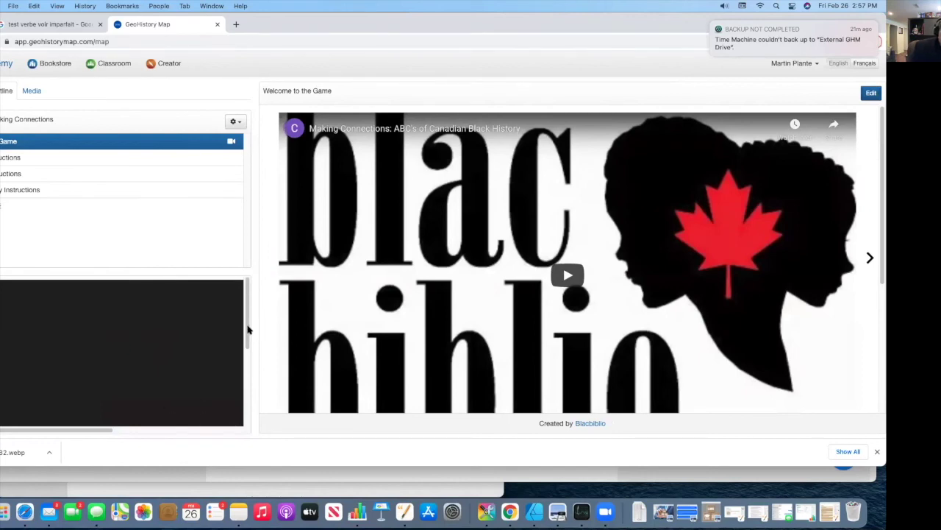
Open the Making Connections game full width and start a two-player game
mouse_move(247, 325)
left_mouse_down()
mouse_move(247, 368)
mouse_move(247, 340)
left_mouse_up()
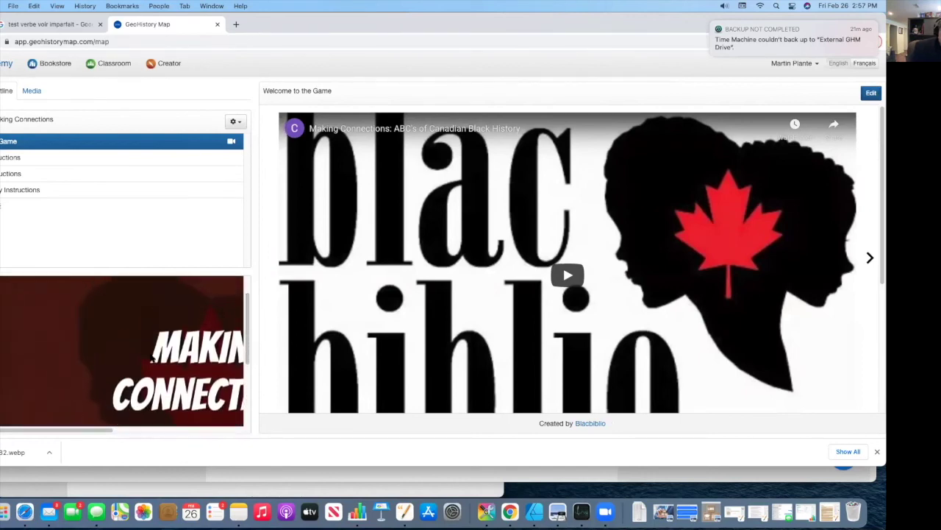
left_click(31, 92)
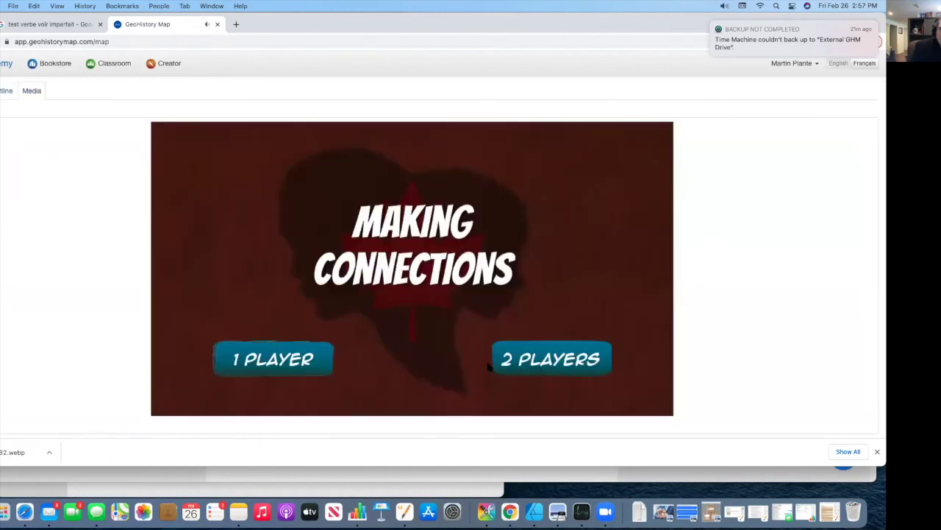
left_click(520, 362)
Flip tiles 16, 11, then 15 and its match to score for Team 2; try tiles 10 and 5
left_click(521, 364)
left_click(462, 325)
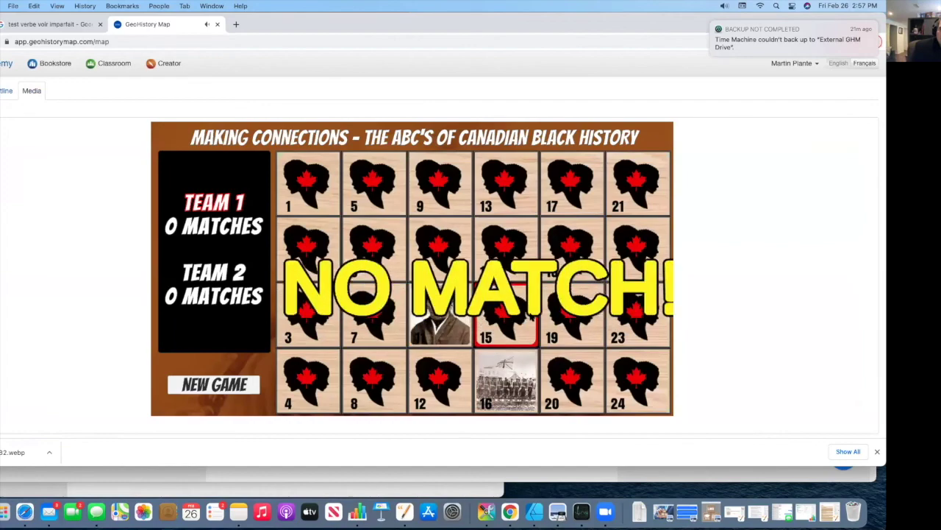
left_click(503, 312)
left_click(441, 317)
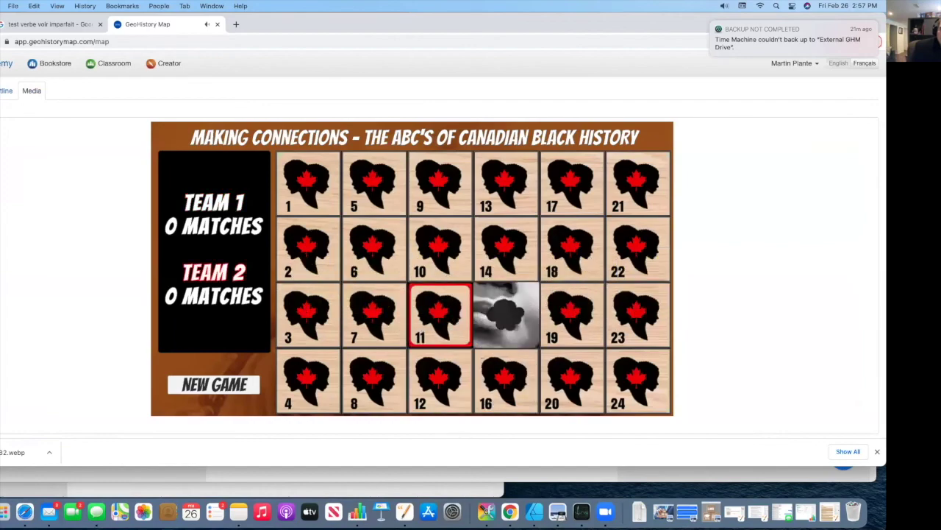
left_click(622, 389)
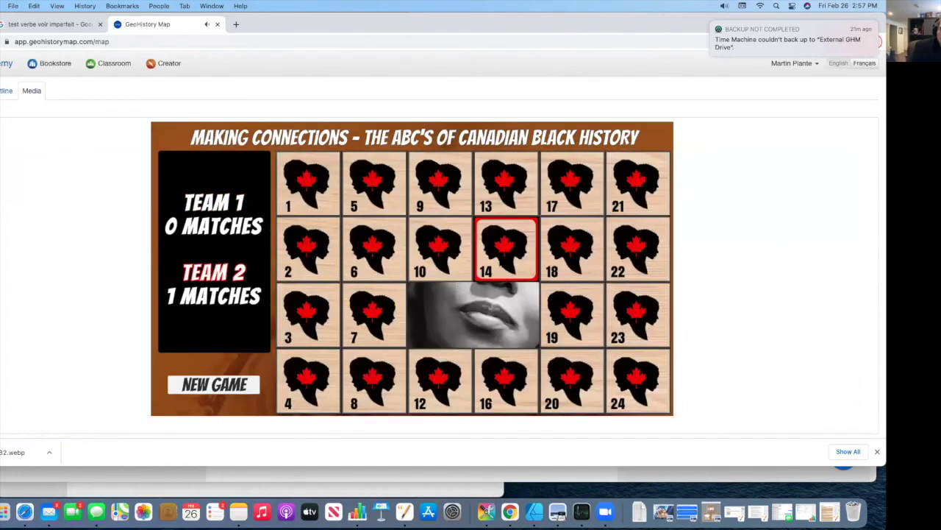
left_click(440, 248)
left_click(373, 184)
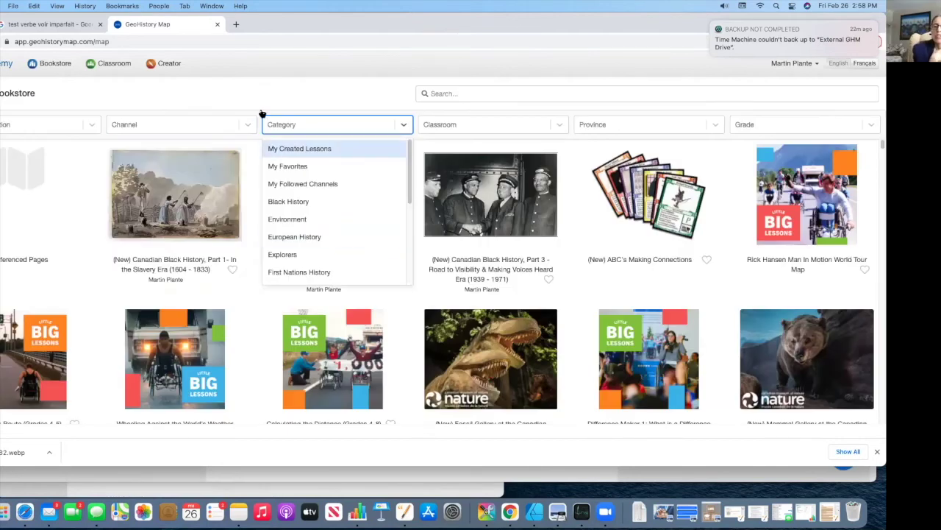
left_click(262, 114)
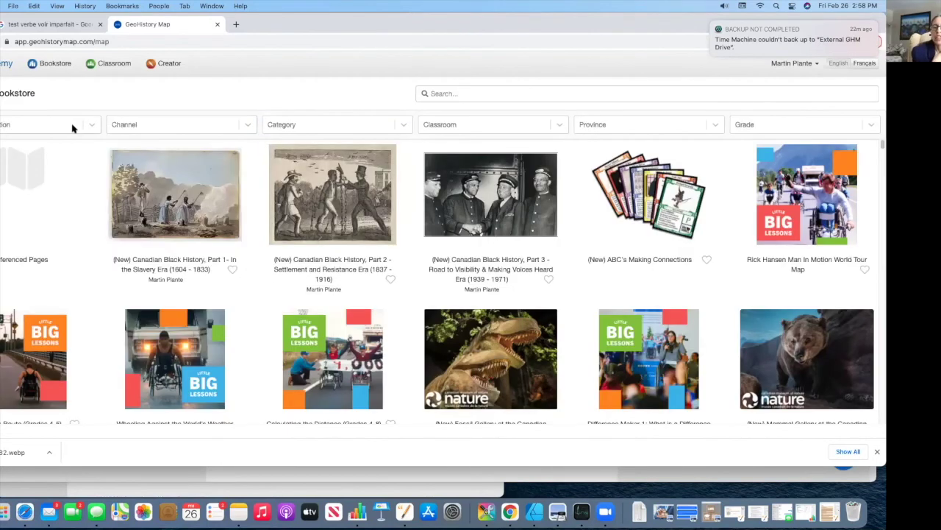
left_click(245, 125)
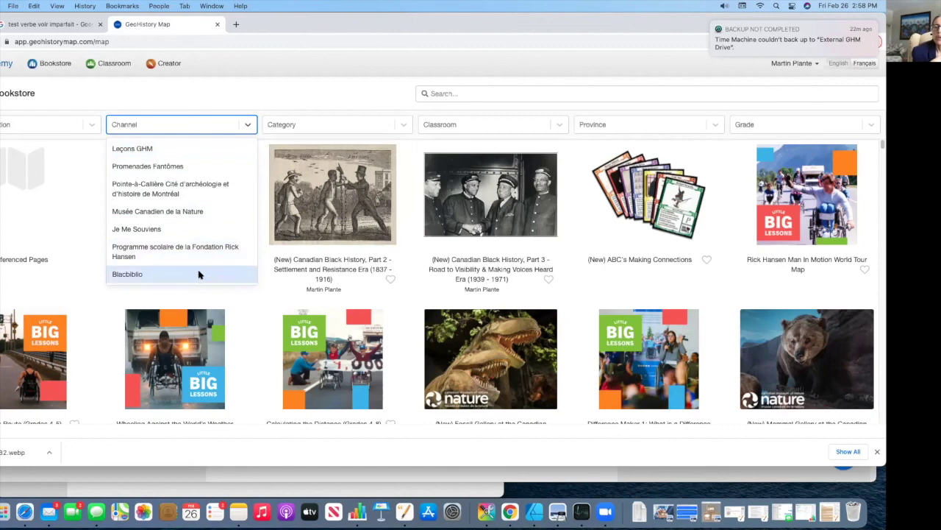
left_click(185, 233)
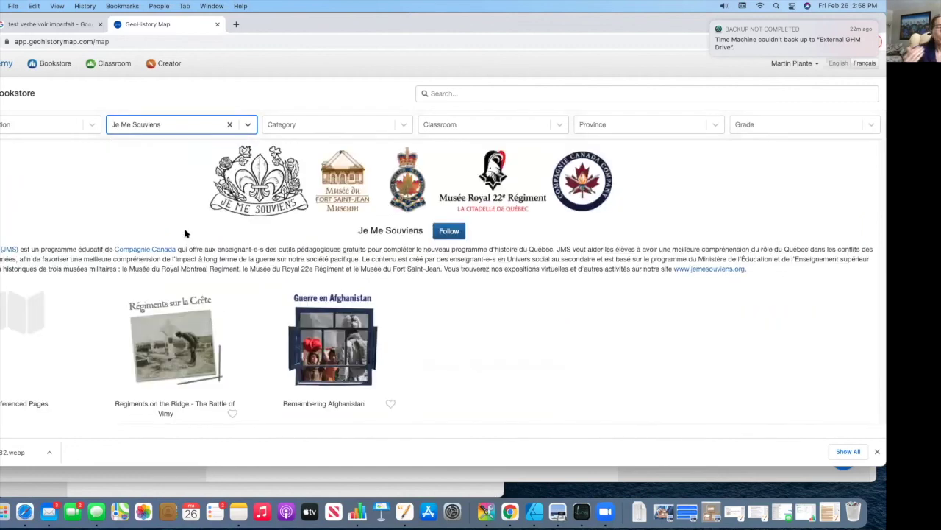
left_click(253, 131)
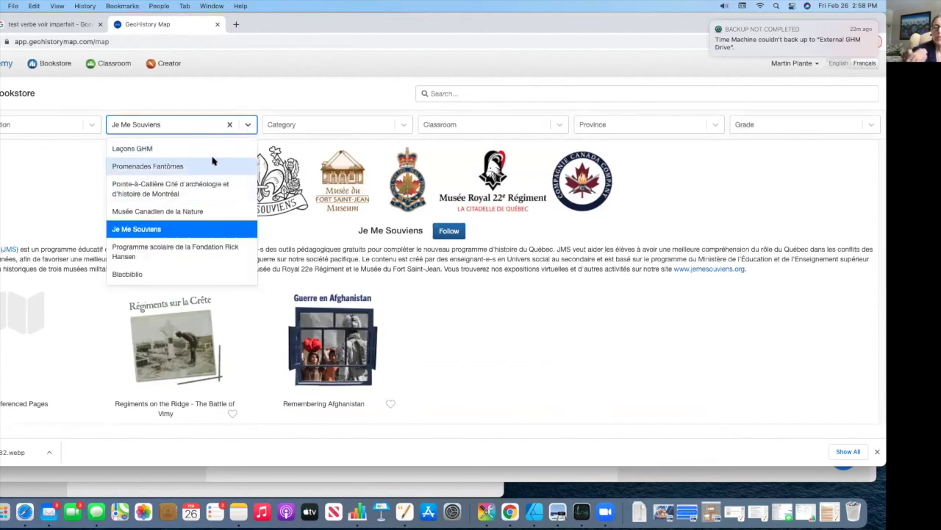
left_click(288, 127)
left_click(231, 126)
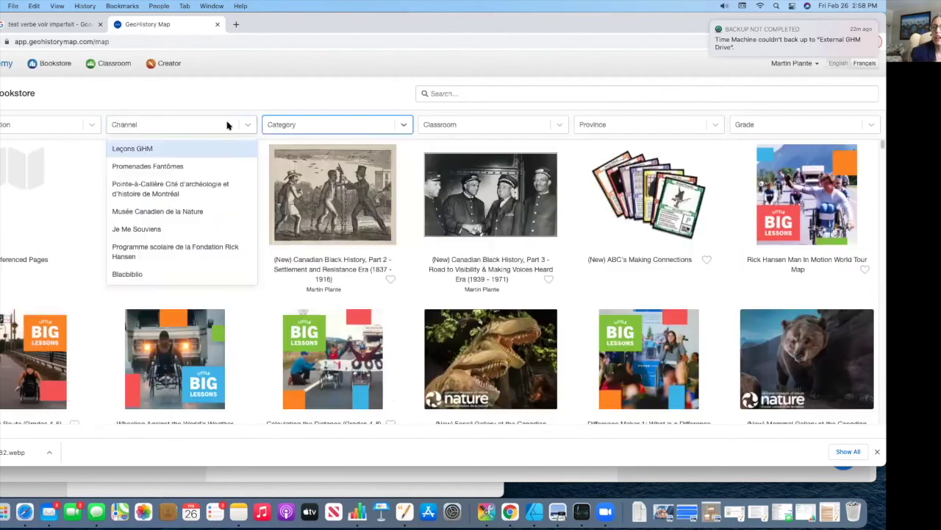
left_click(282, 132)
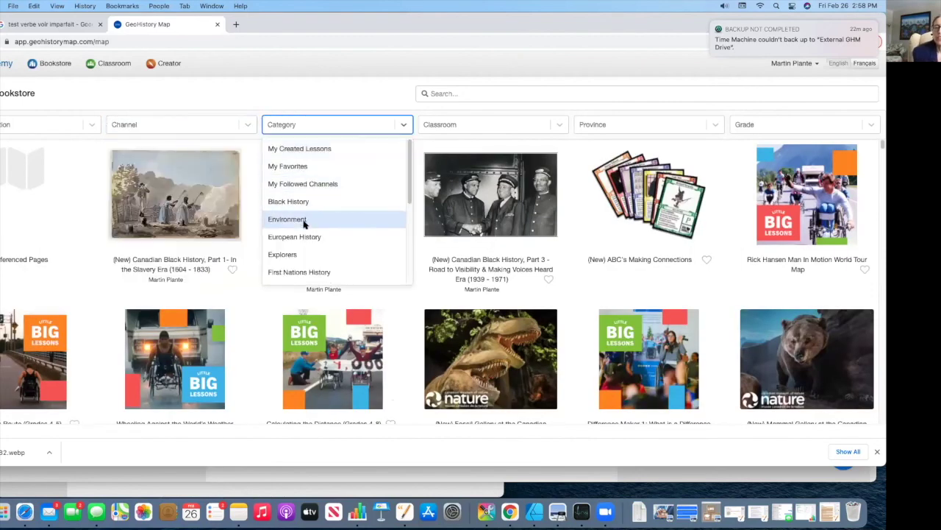
left_click(370, 126)
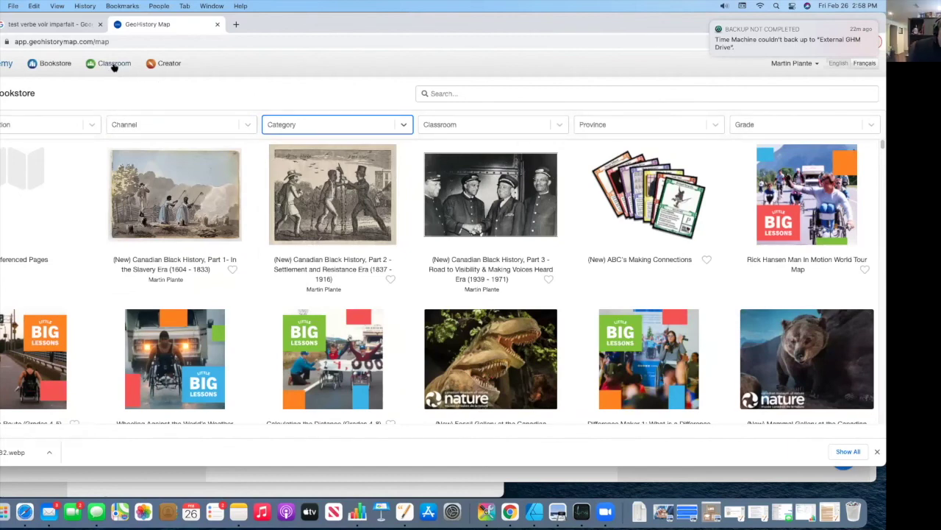
key("shift+Tab")
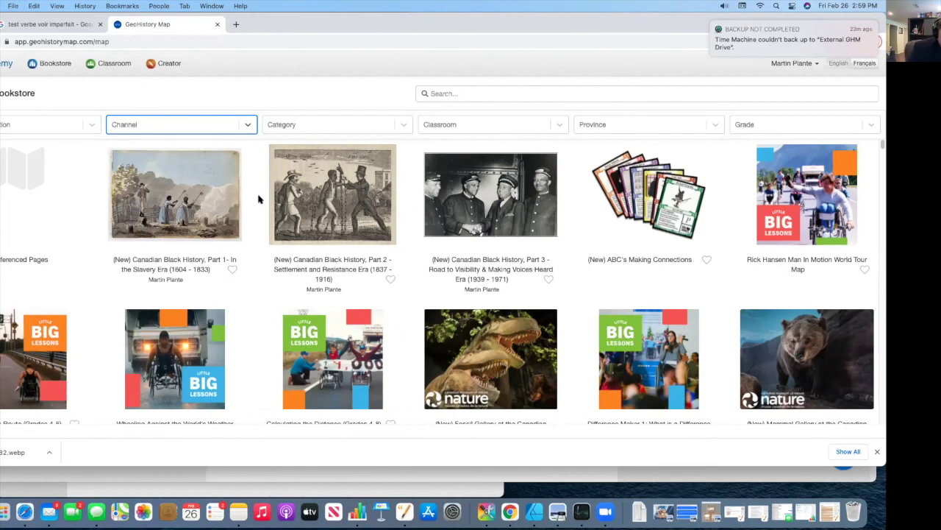